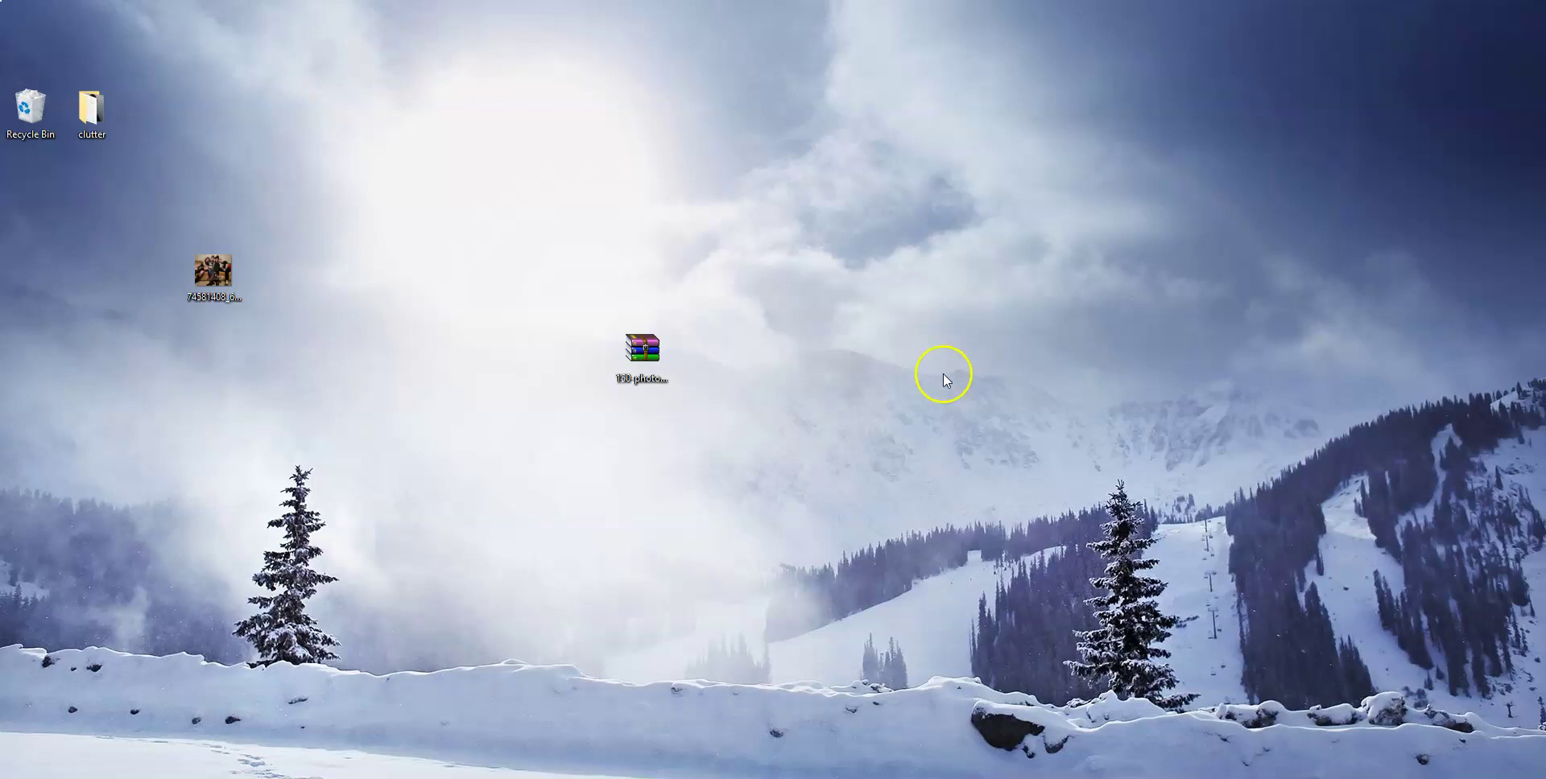
Step: Extract the Photoshop zip archive into the 150-photoshop folder
{"action": "left_click", "coordinate": [640, 353]}
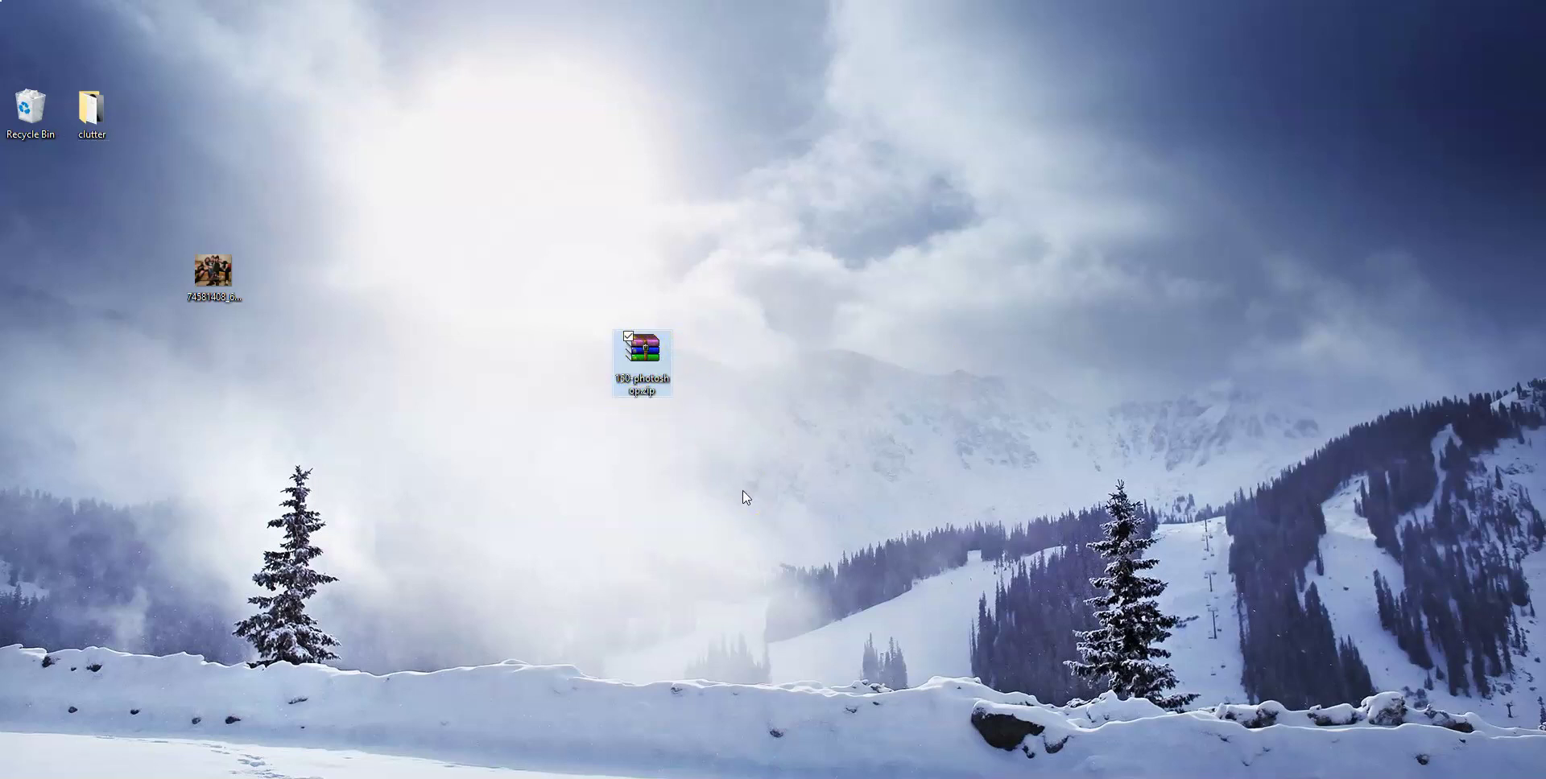
{"action": "right_click", "coordinate": [665, 364]}
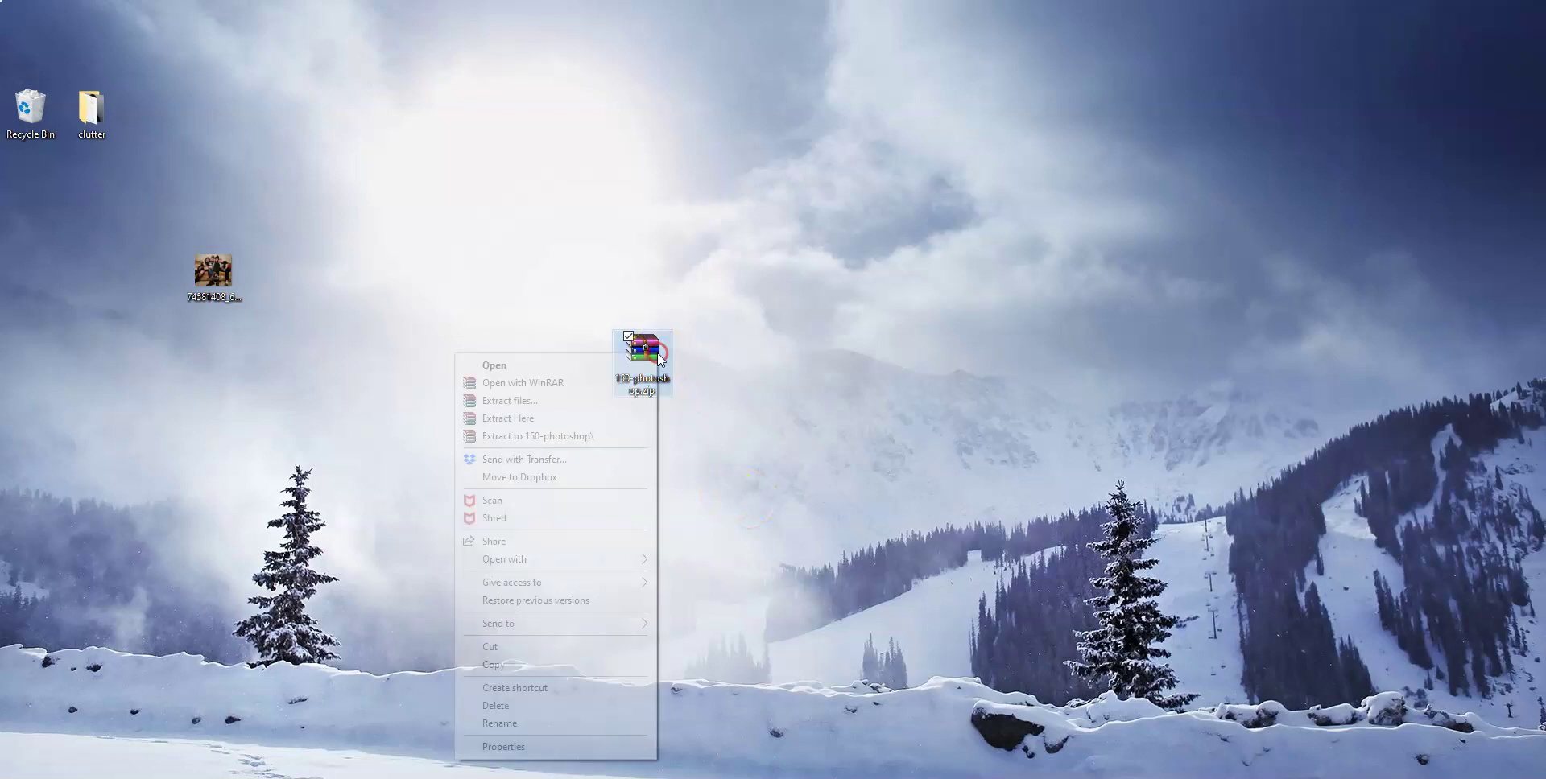
{"action": "left_click", "coordinate": [559, 430]}
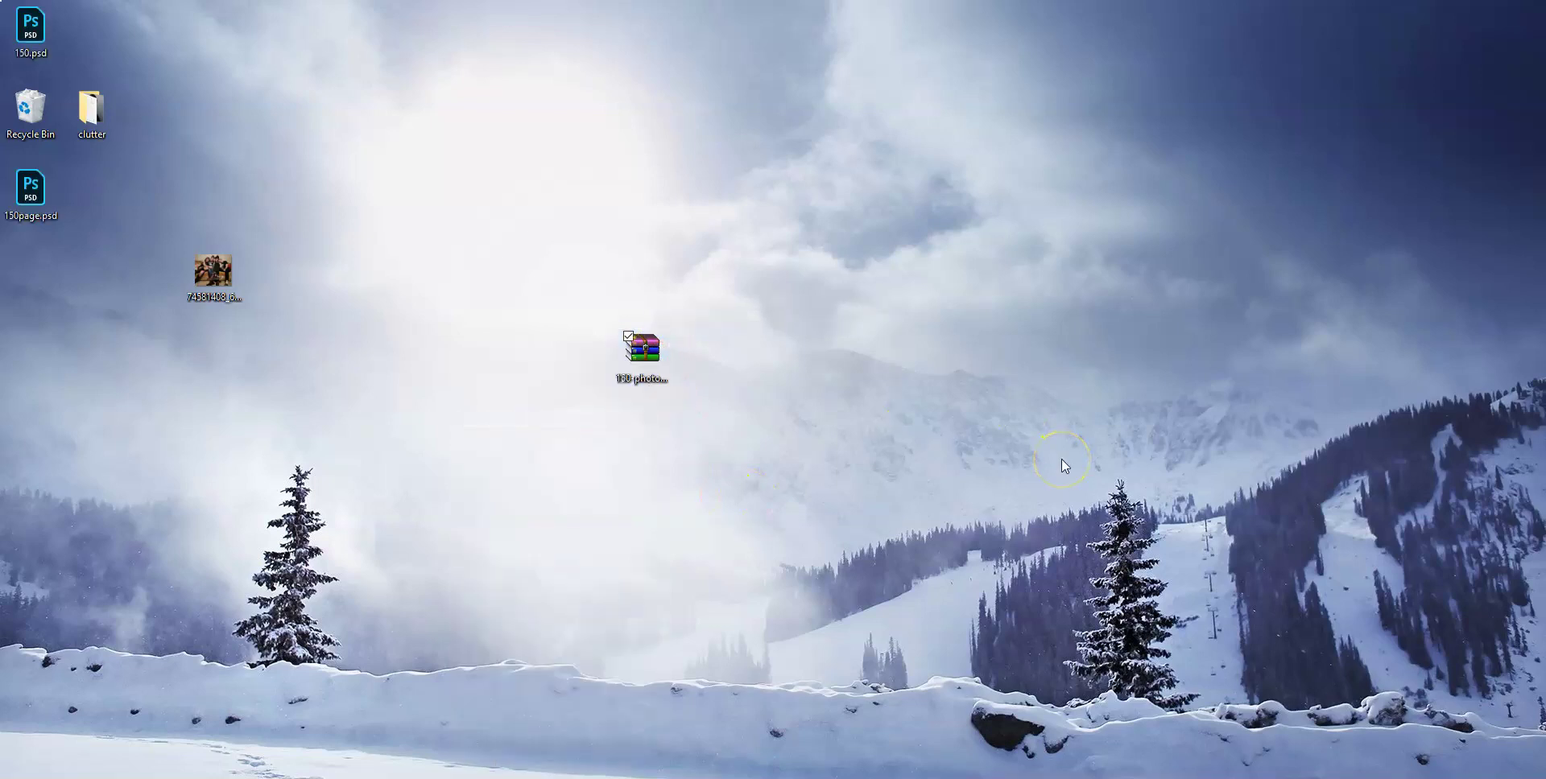
Step: Arrange 150.psd and 150page.psd side by side in the middle of the desktop
{"action": "left_click_drag", "start_coordinate": [17, 11], "coordinate": [445, 420]}
{"action": "left_click_drag", "start_coordinate": [51, 169], "coordinate": [516, 433]}
{"action": "left_click", "coordinate": [615, 600]}
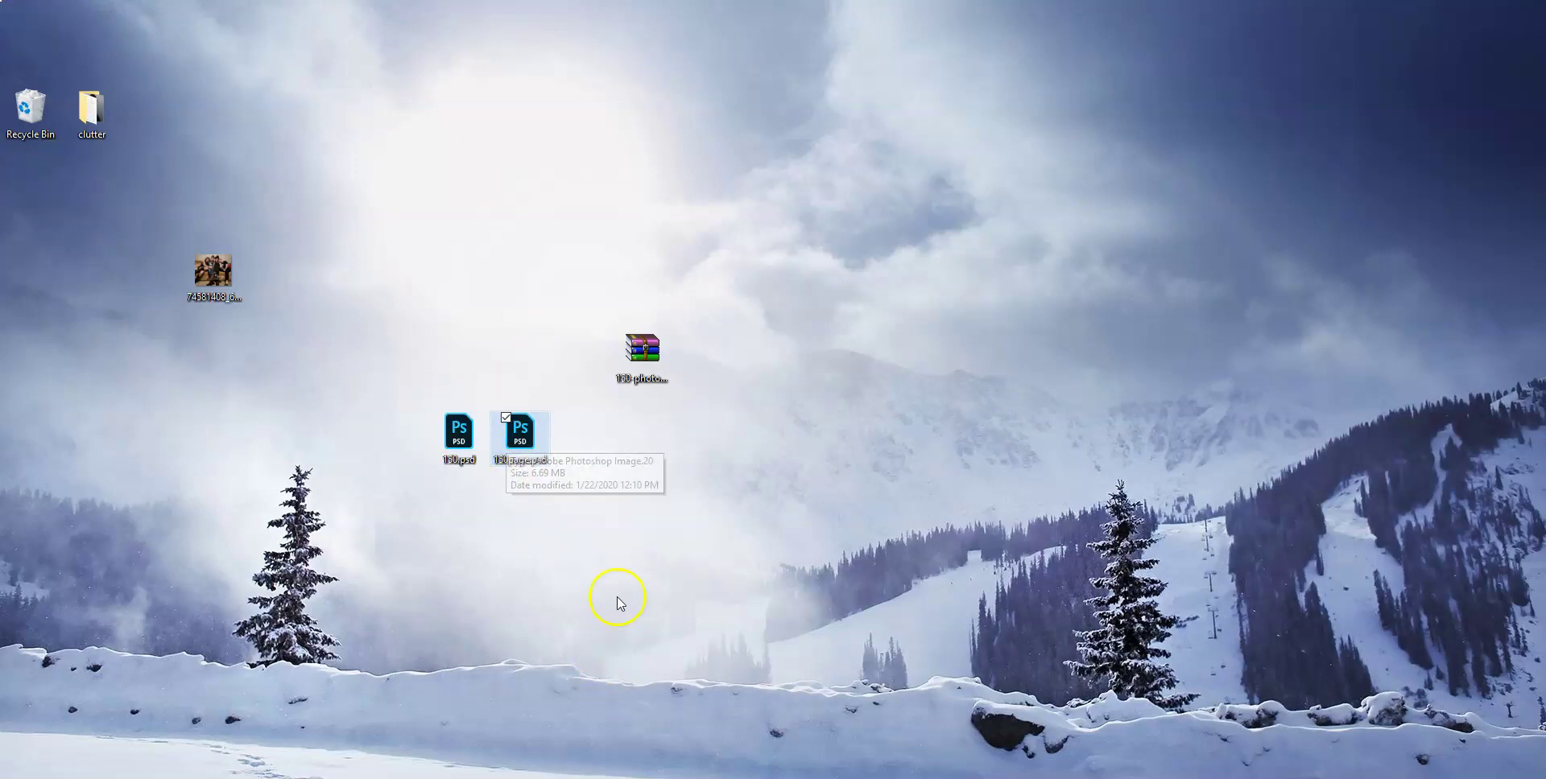
{"action": "left_click_drag", "start_coordinate": [387, 339], "coordinate": [523, 475]}
{"action": "left_click", "coordinate": [545, 554]}
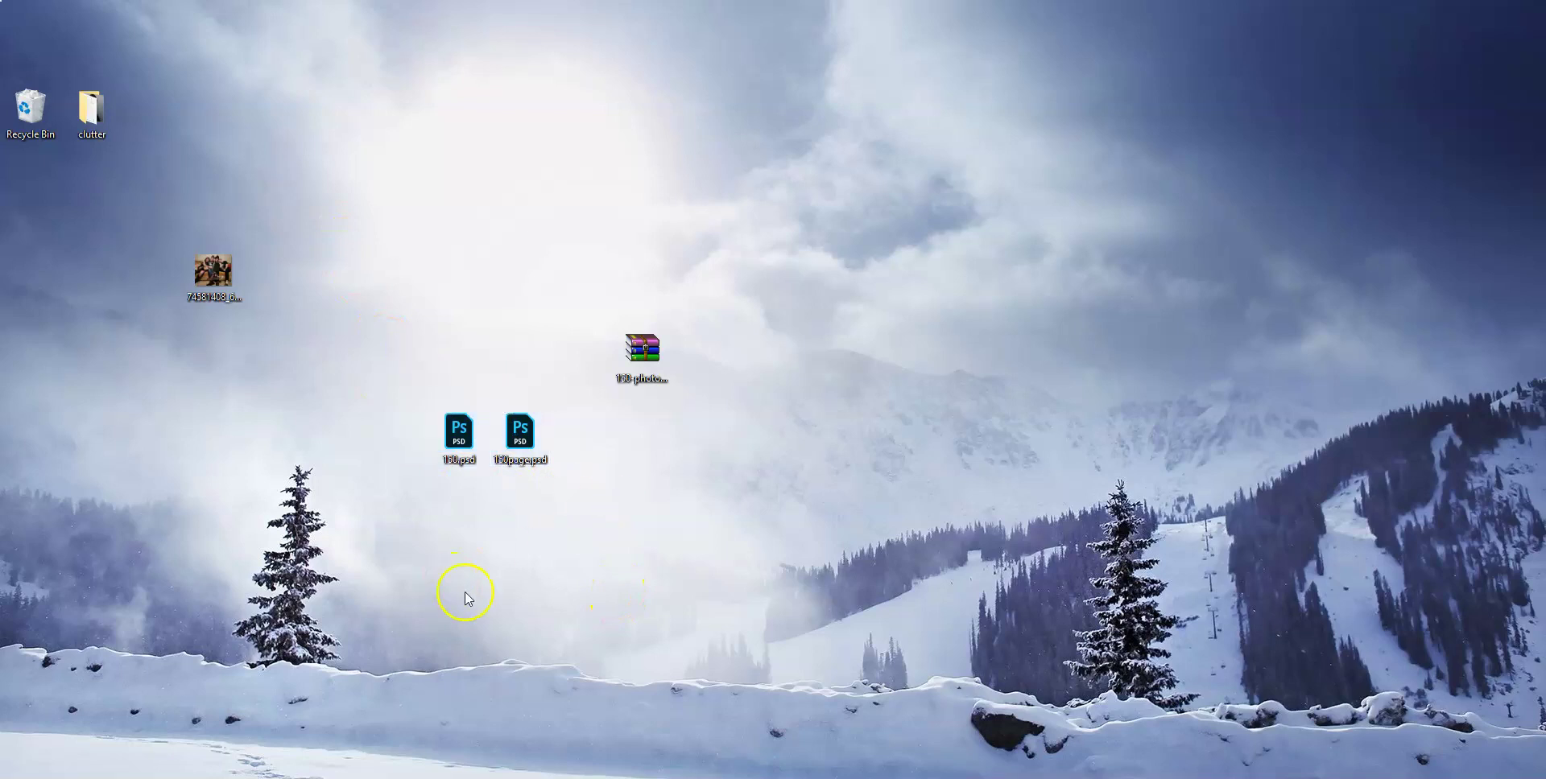
{"action": "left_click", "coordinate": [459, 435]}
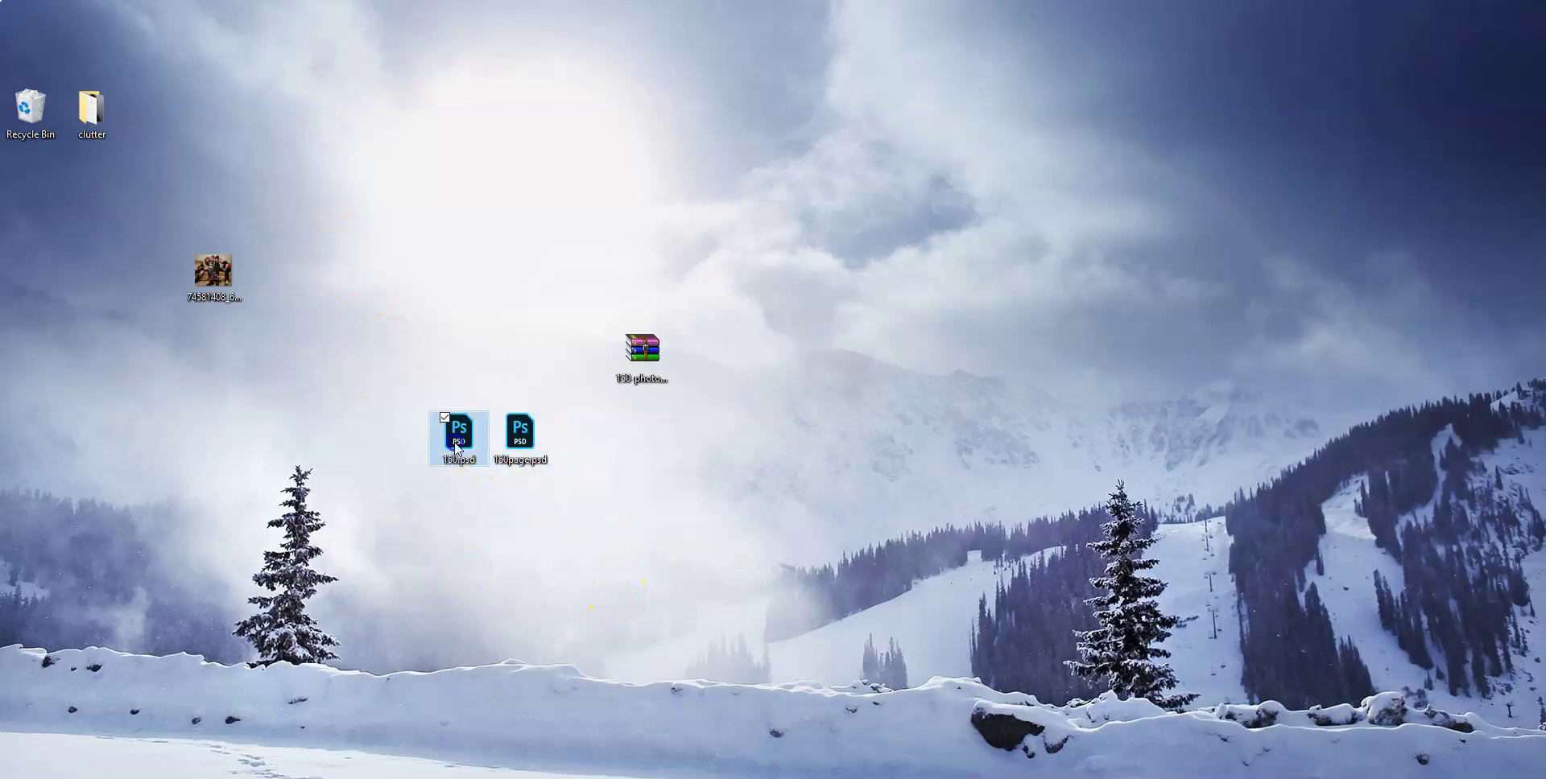
{"action": "left_click", "coordinate": [480, 544]}
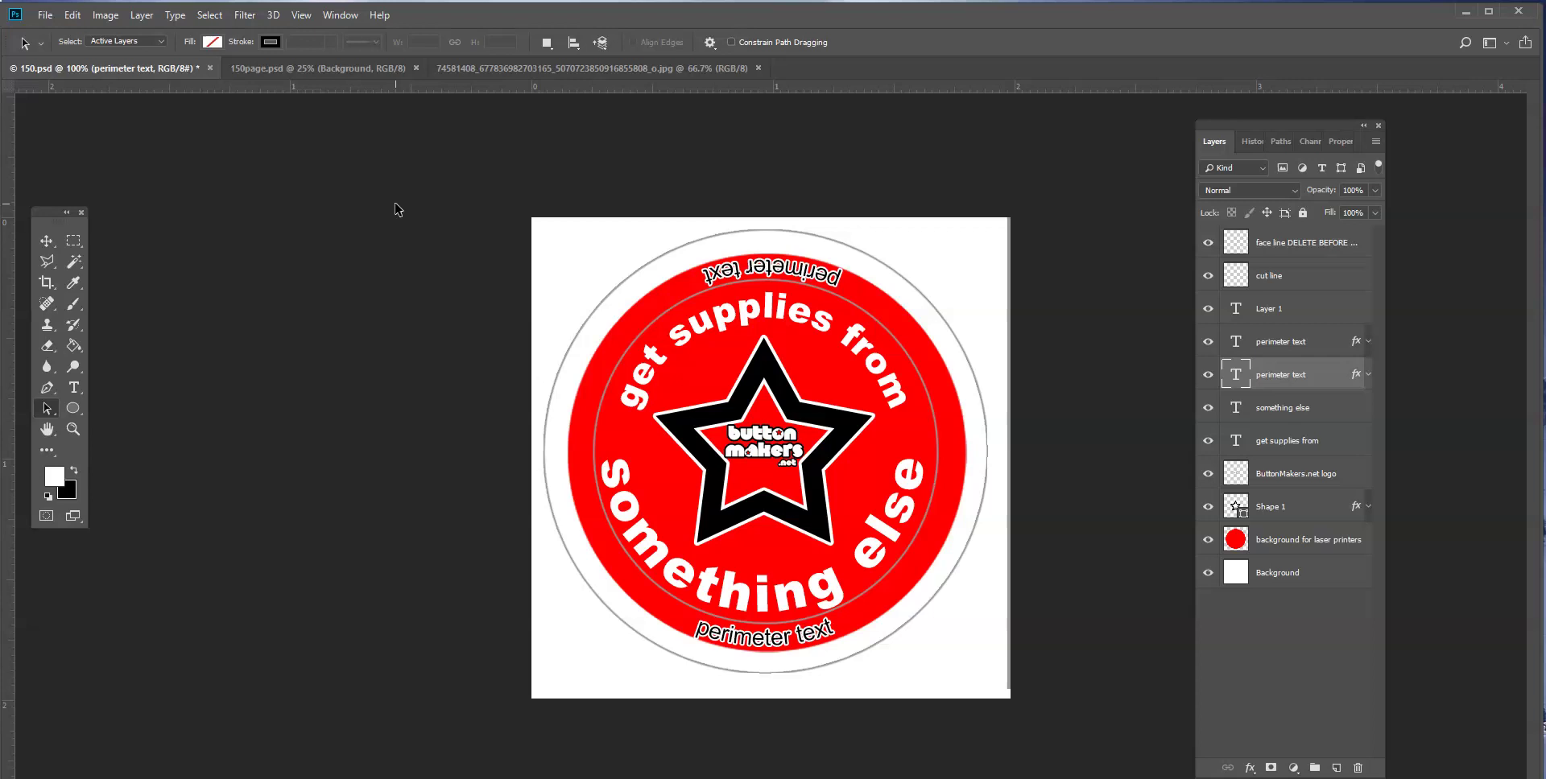
{"action": "left_click", "coordinate": [1381, 126]}
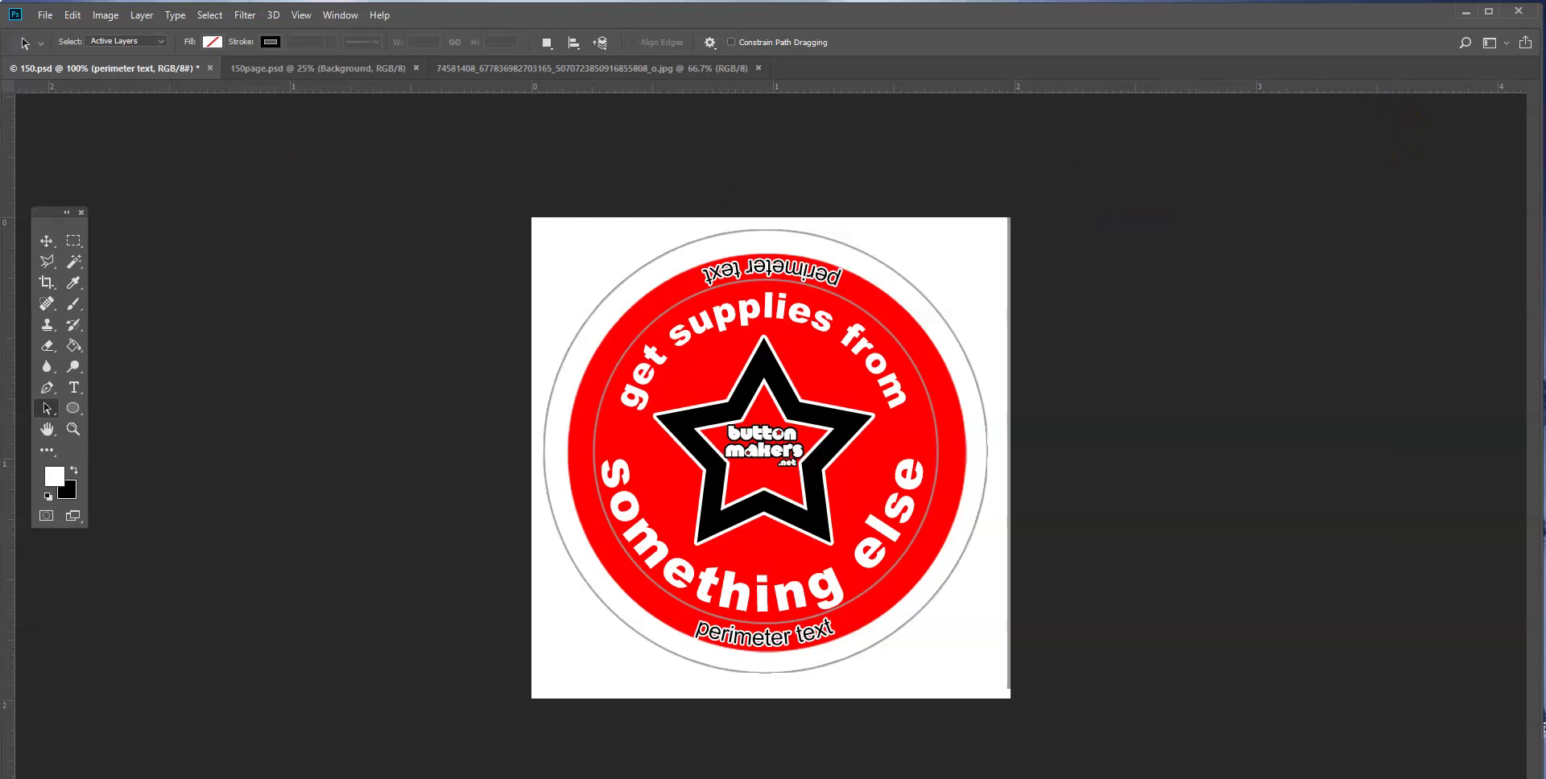
{"action": "left_click", "coordinate": [332, 17]}
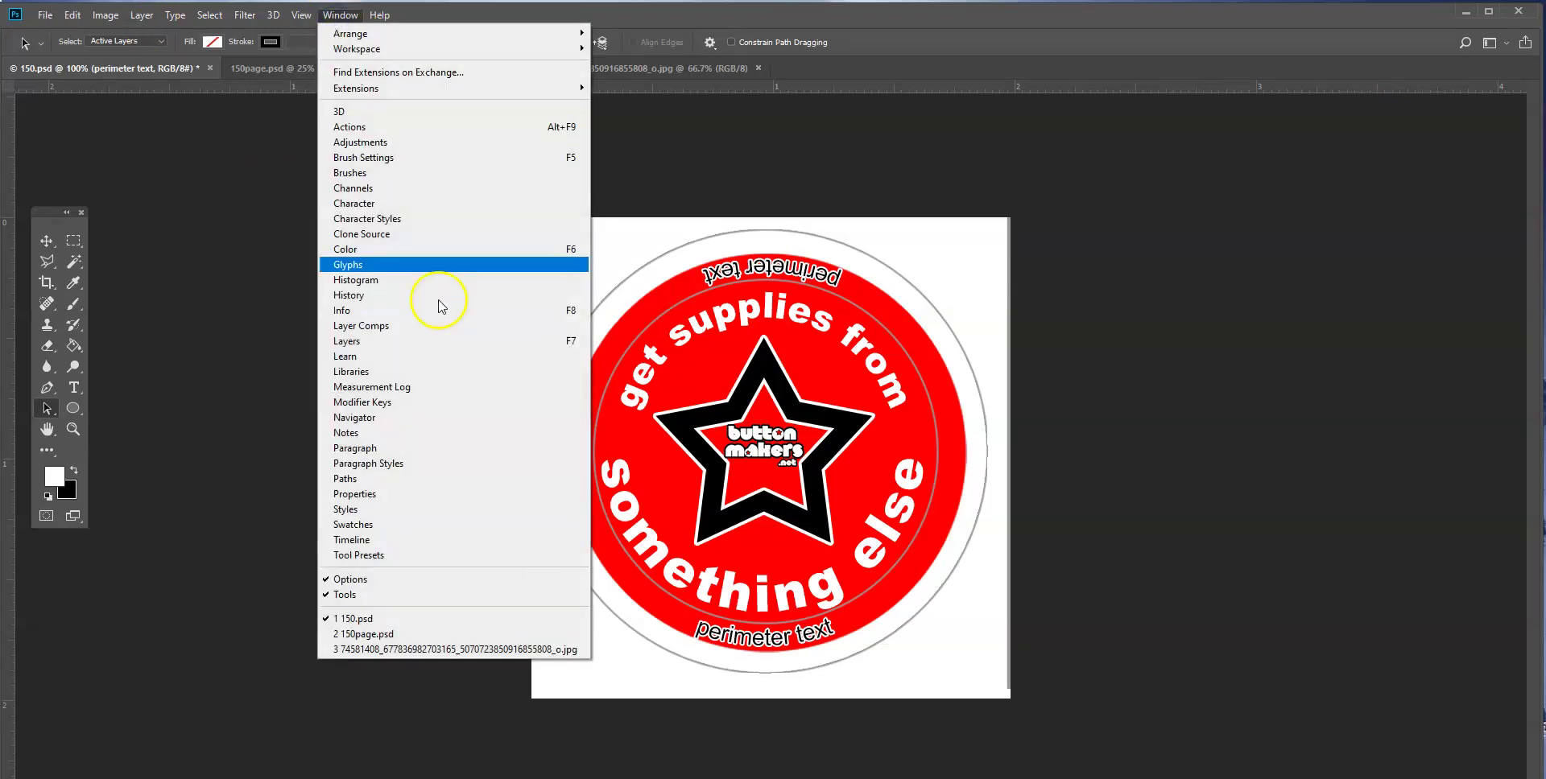
{"action": "left_click", "coordinate": [423, 343]}
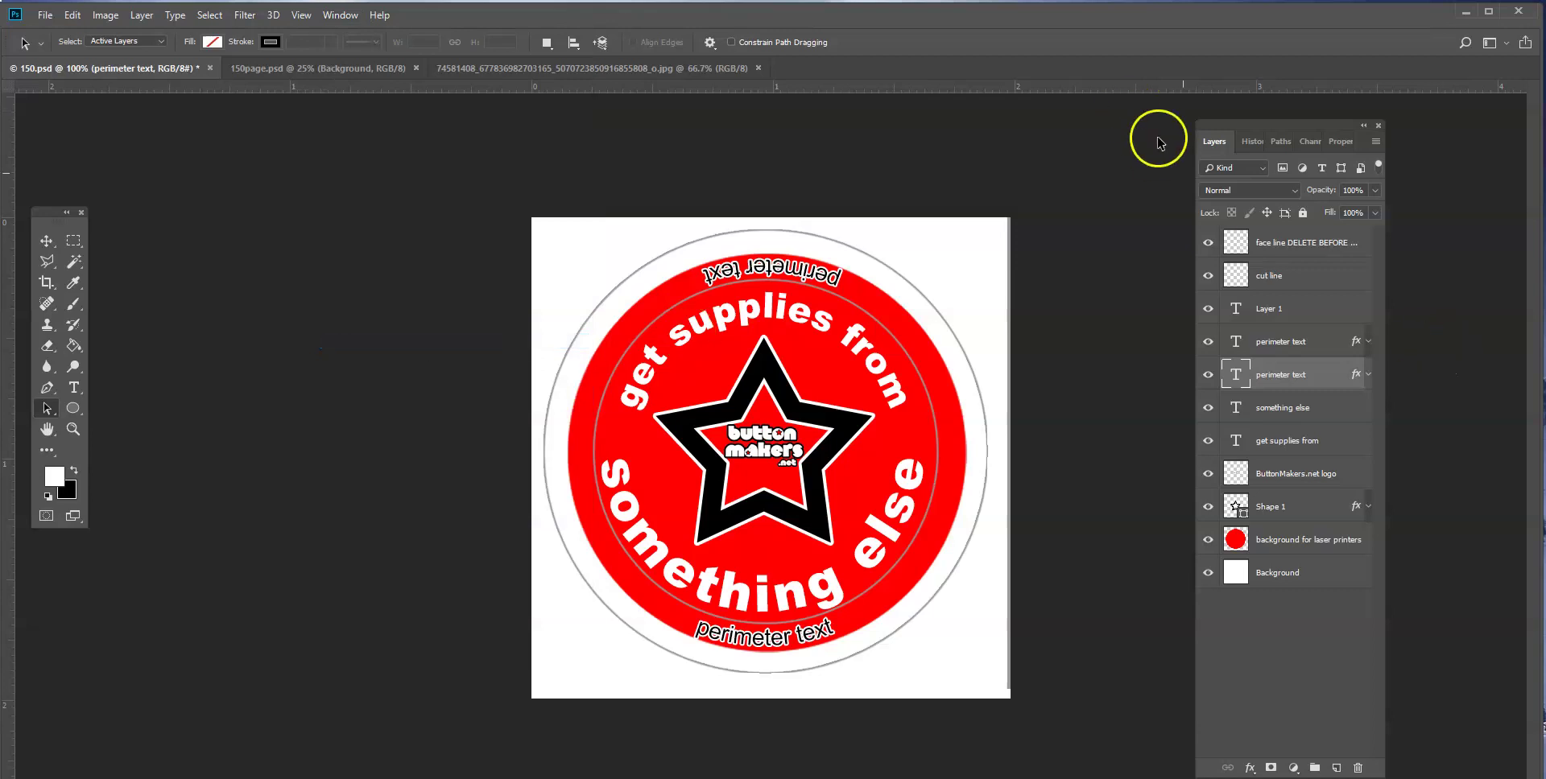
{"action": "left_click", "coordinate": [1204, 253]}
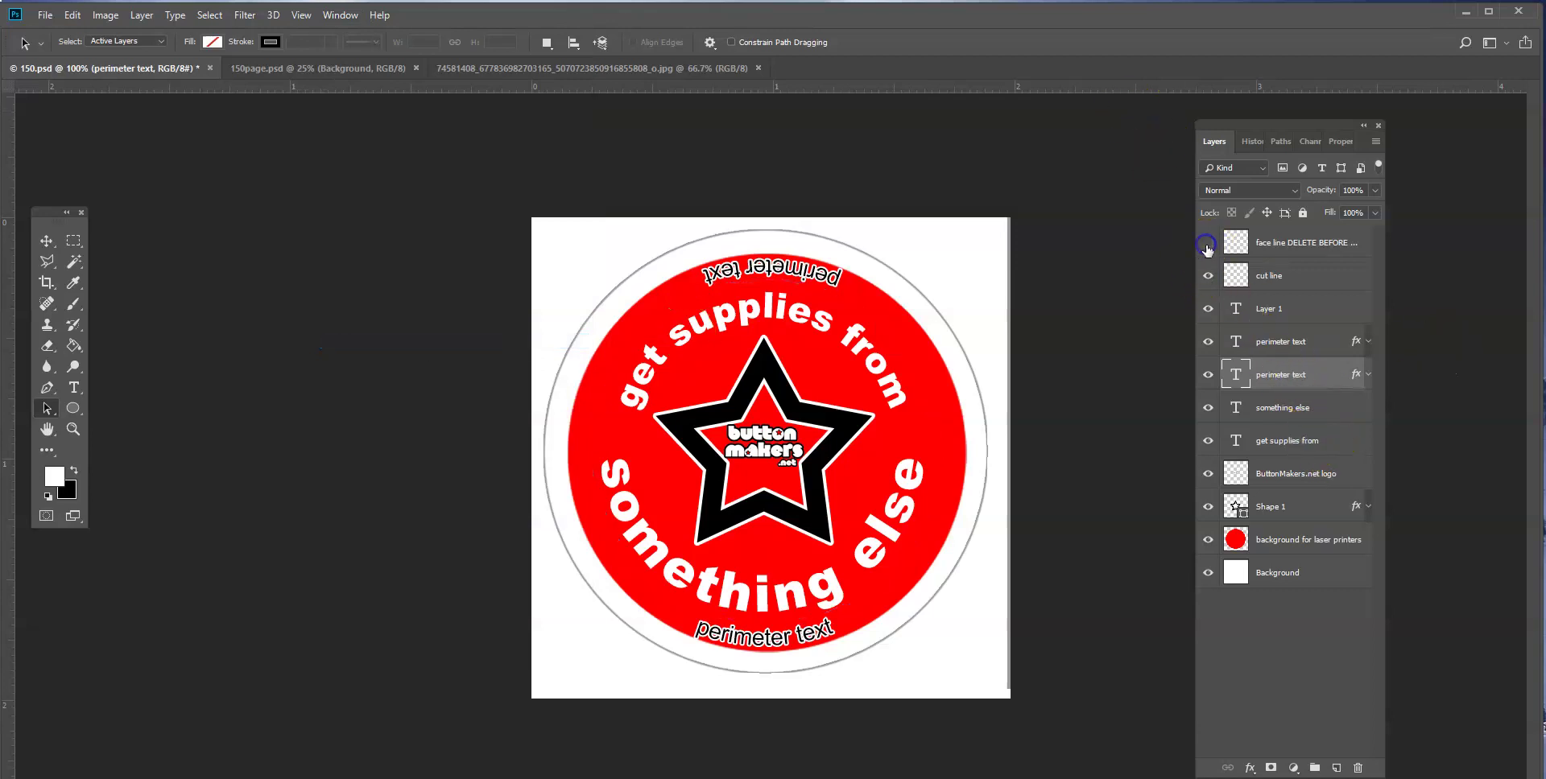
{"action": "left_click", "coordinate": [1208, 252]}
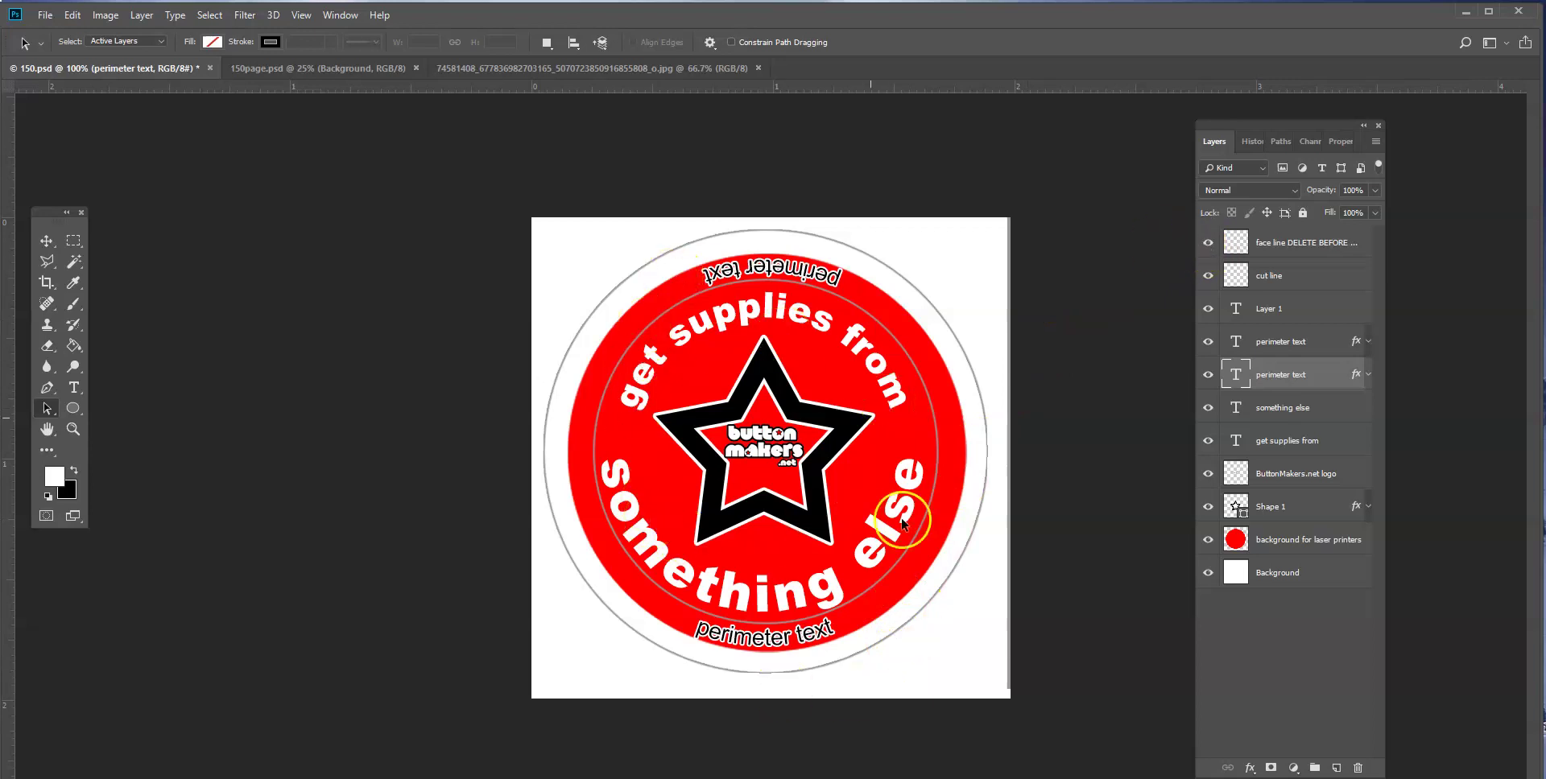
{"action": "left_click", "coordinate": [1208, 248]}
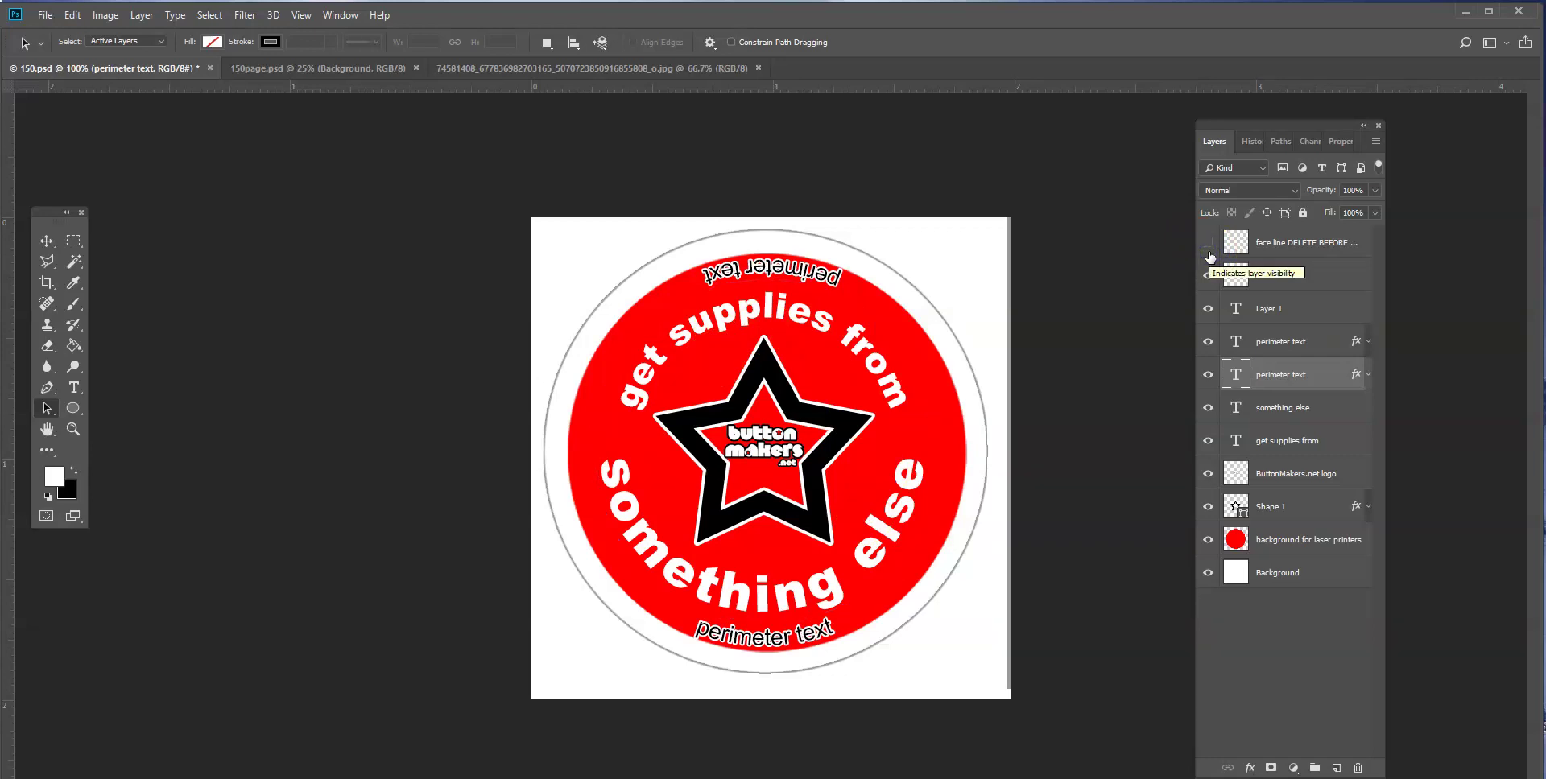
{"action": "left_click", "coordinate": [1209, 249]}
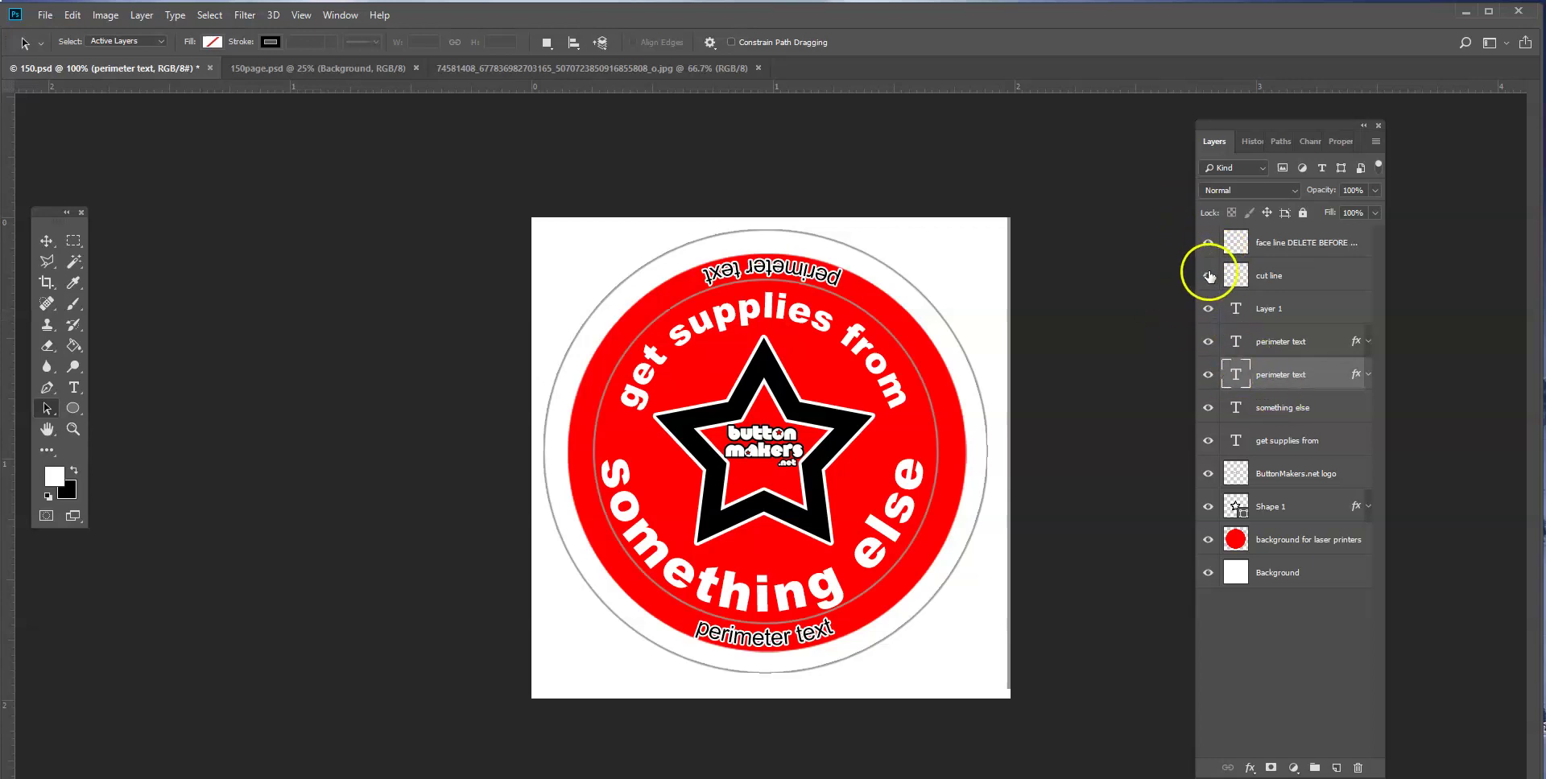
{"action": "left_click", "coordinate": [1209, 276]}
{"action": "left_click", "coordinate": [1209, 276]}
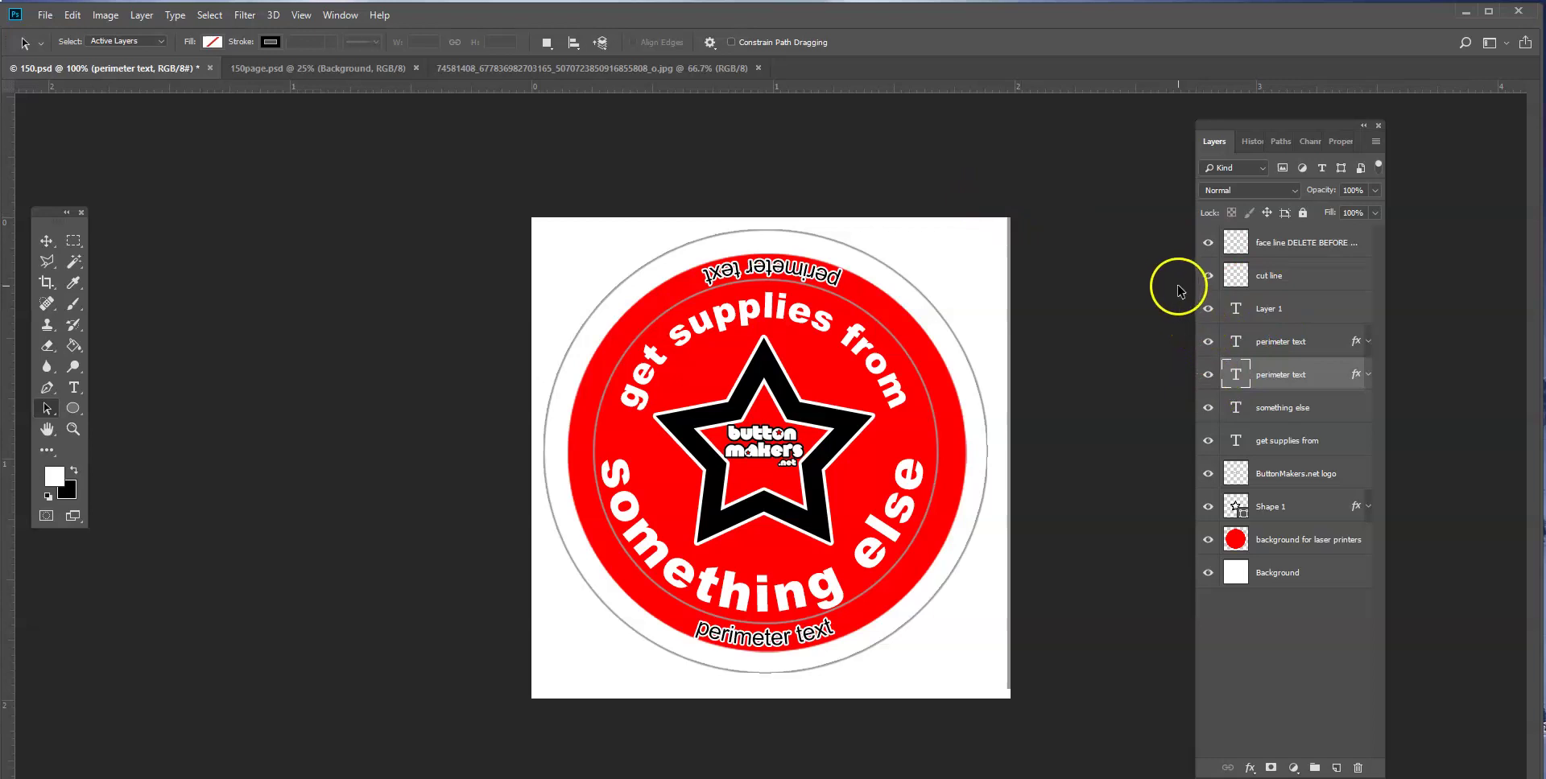
Step: Toggle both perimeter text layers off and back on to compare the badge
{"action": "left_click", "coordinate": [1202, 345]}
{"action": "left_click", "coordinate": [1214, 374]}
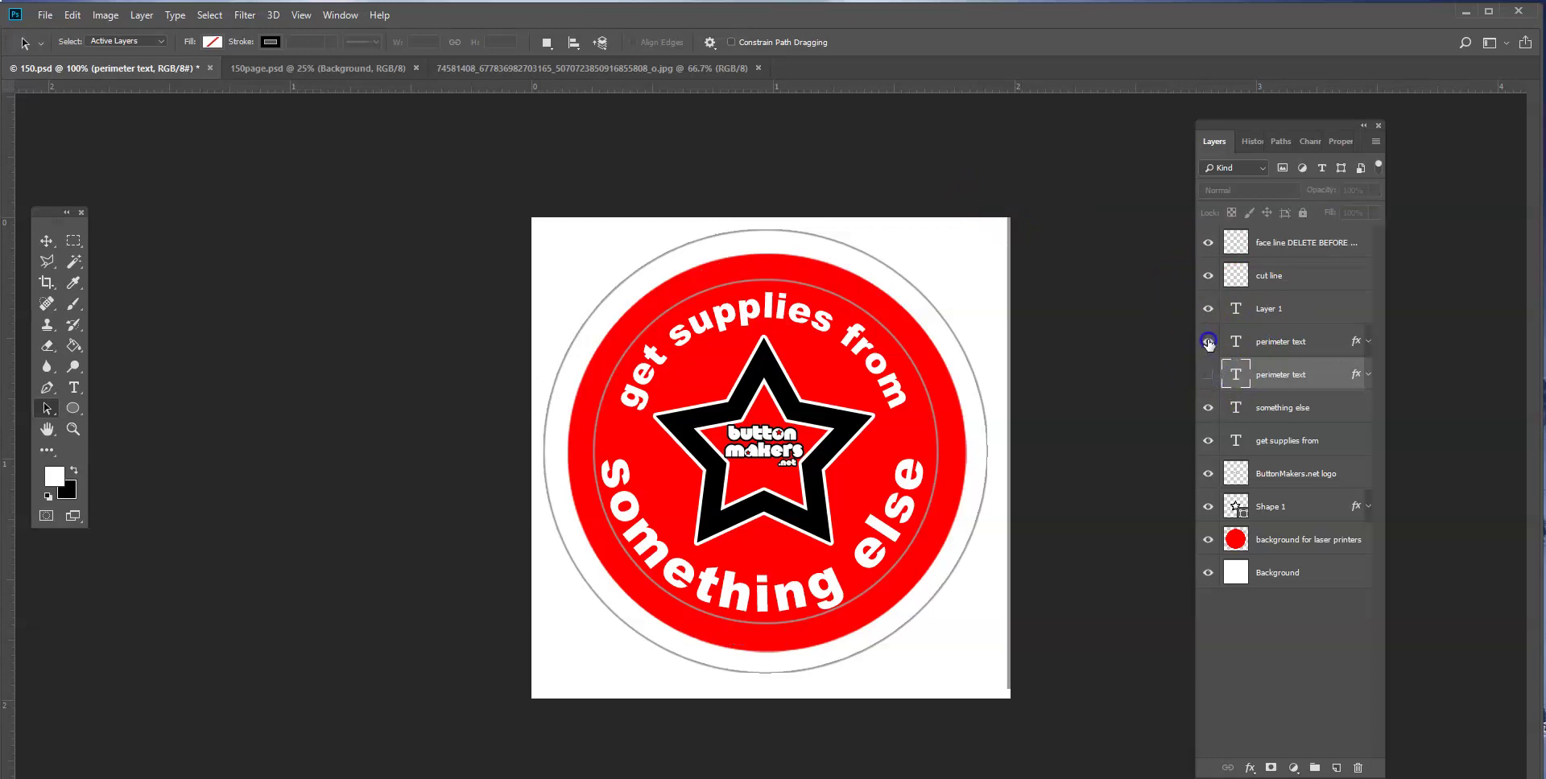
{"action": "left_click", "coordinate": [1208, 342]}
{"action": "left_click", "coordinate": [1207, 374]}
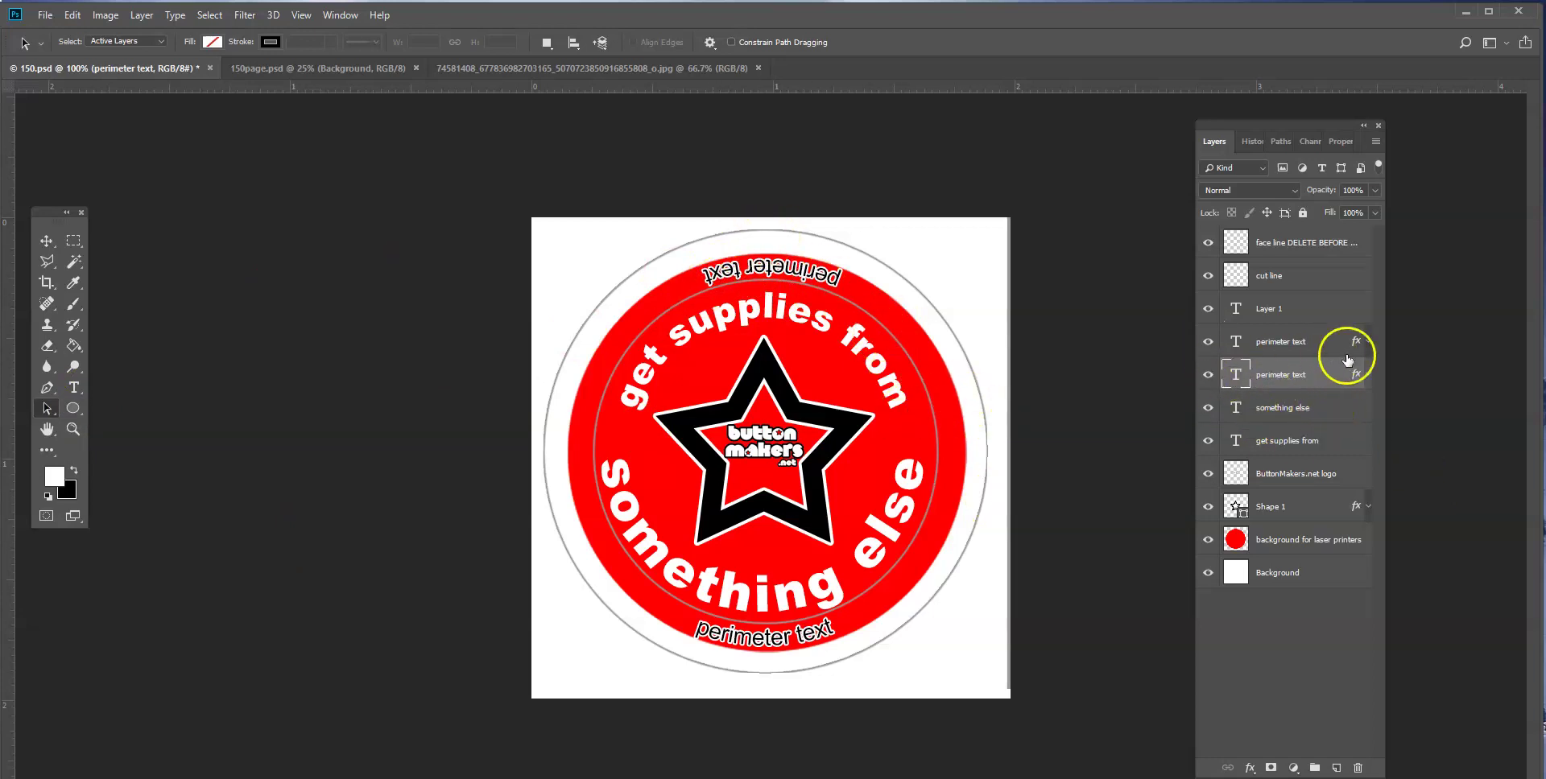
Step: Inspect the perimeter text effects and the lower layer's white Stroke settings without changing them
{"action": "left_click", "coordinate": [1368, 342]}
{"action": "left_click", "coordinate": [1368, 404]}
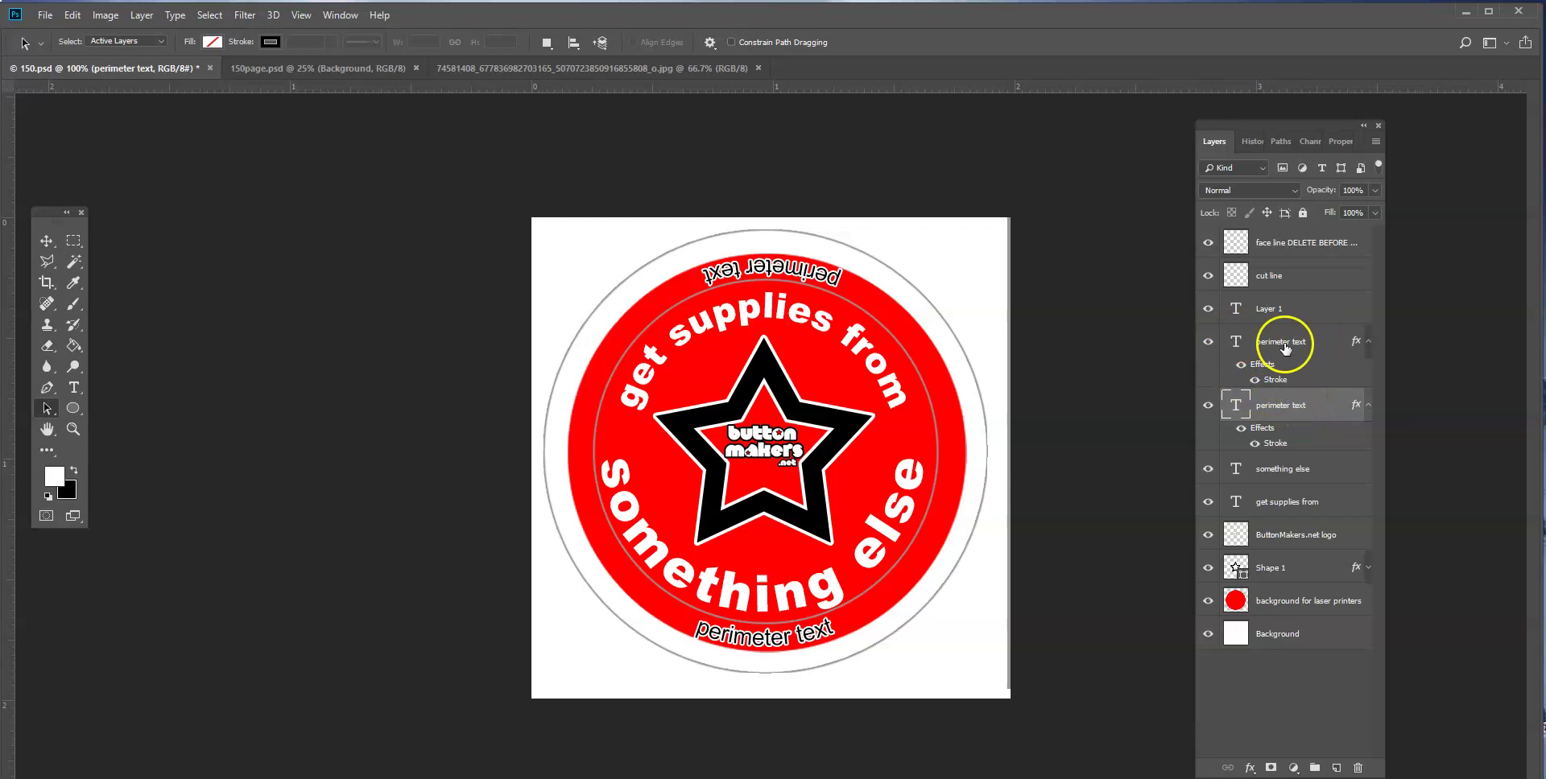
{"action": "left_click", "coordinate": [1260, 382]}
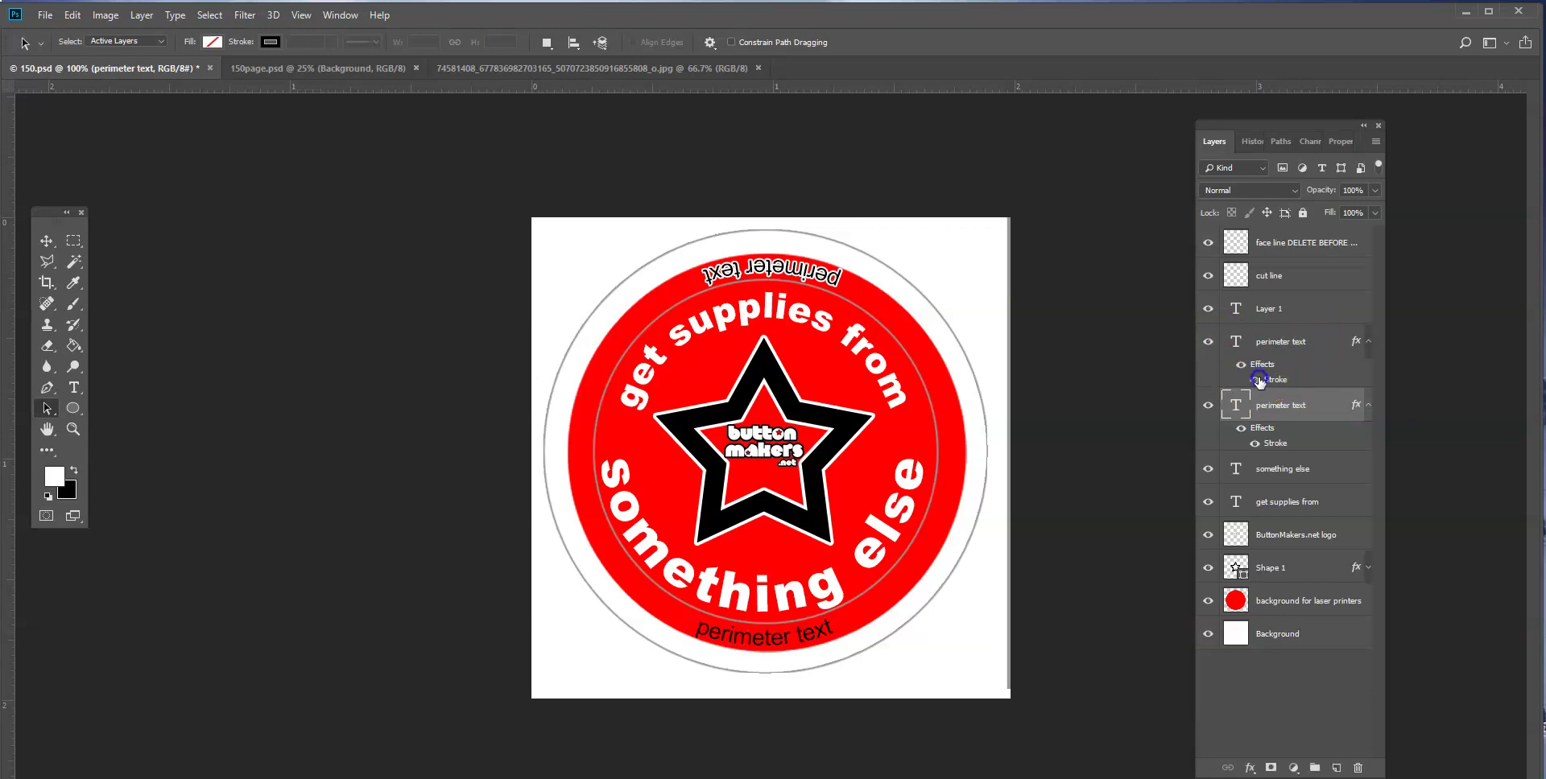
{"action": "left_click", "coordinate": [1260, 382]}
{"action": "left_click", "coordinate": [1275, 448]}
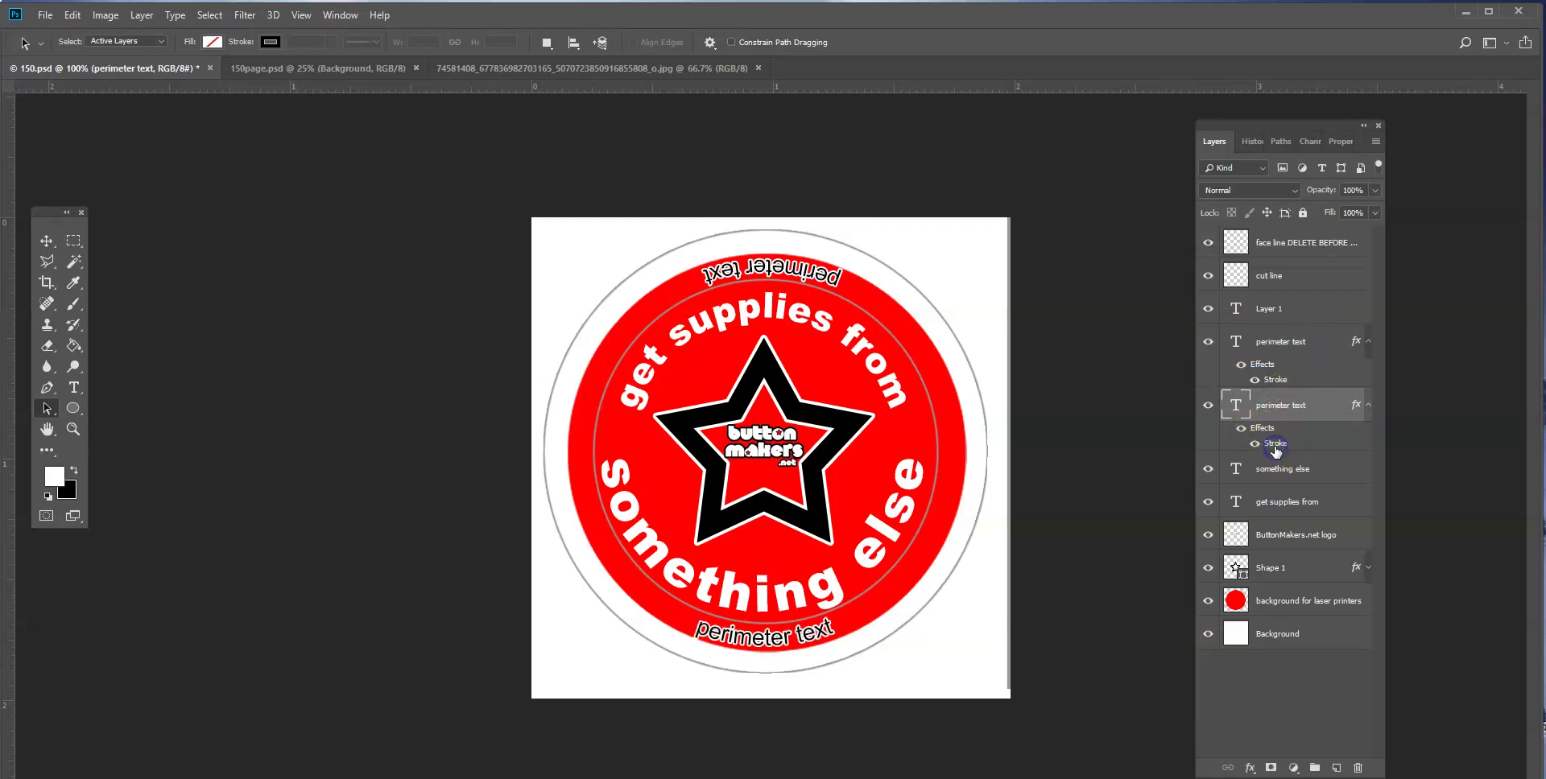
{"action": "double_click", "coordinate": [1276, 447]}
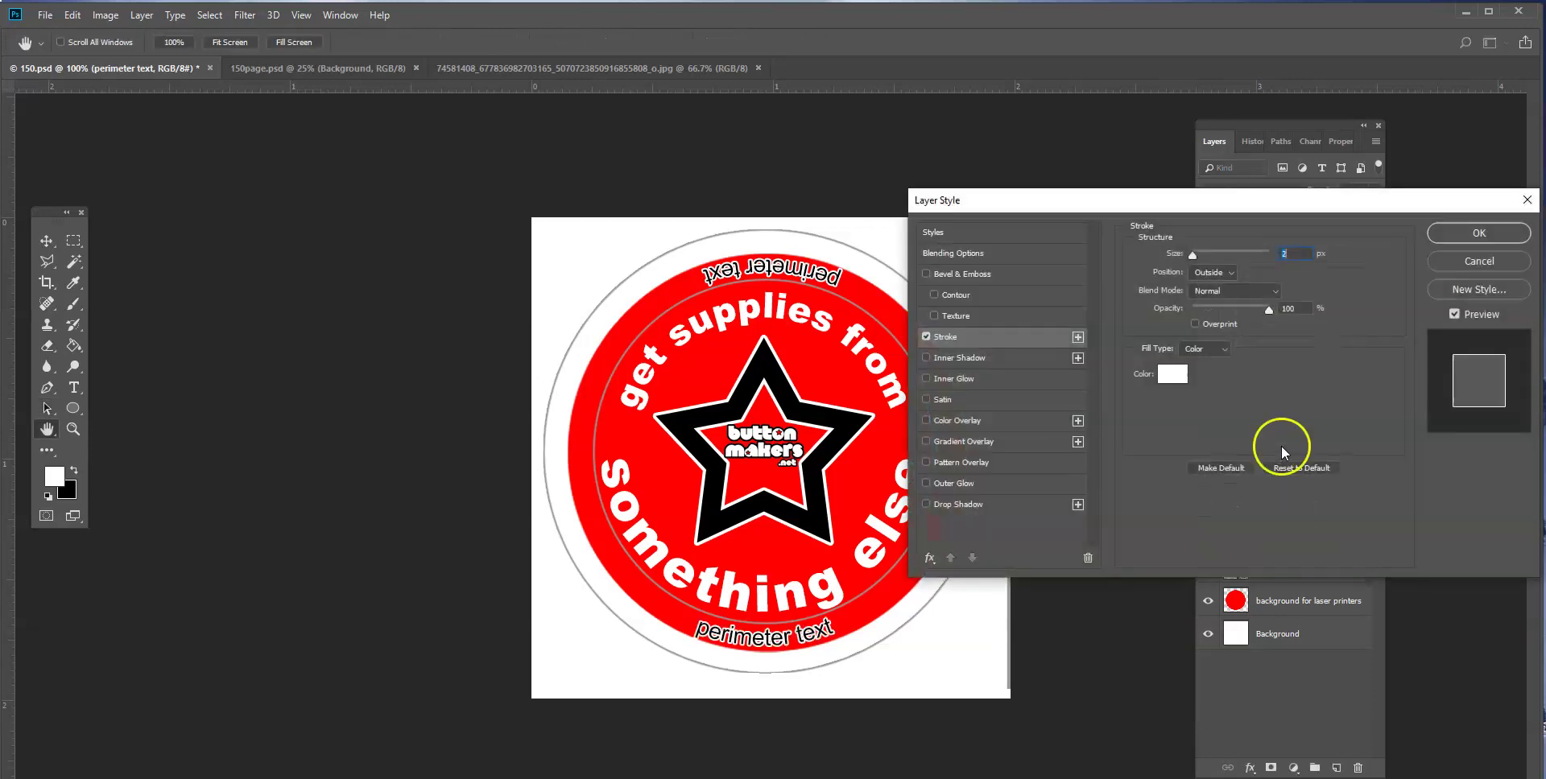
{"action": "left_click", "coordinate": [1459, 265]}
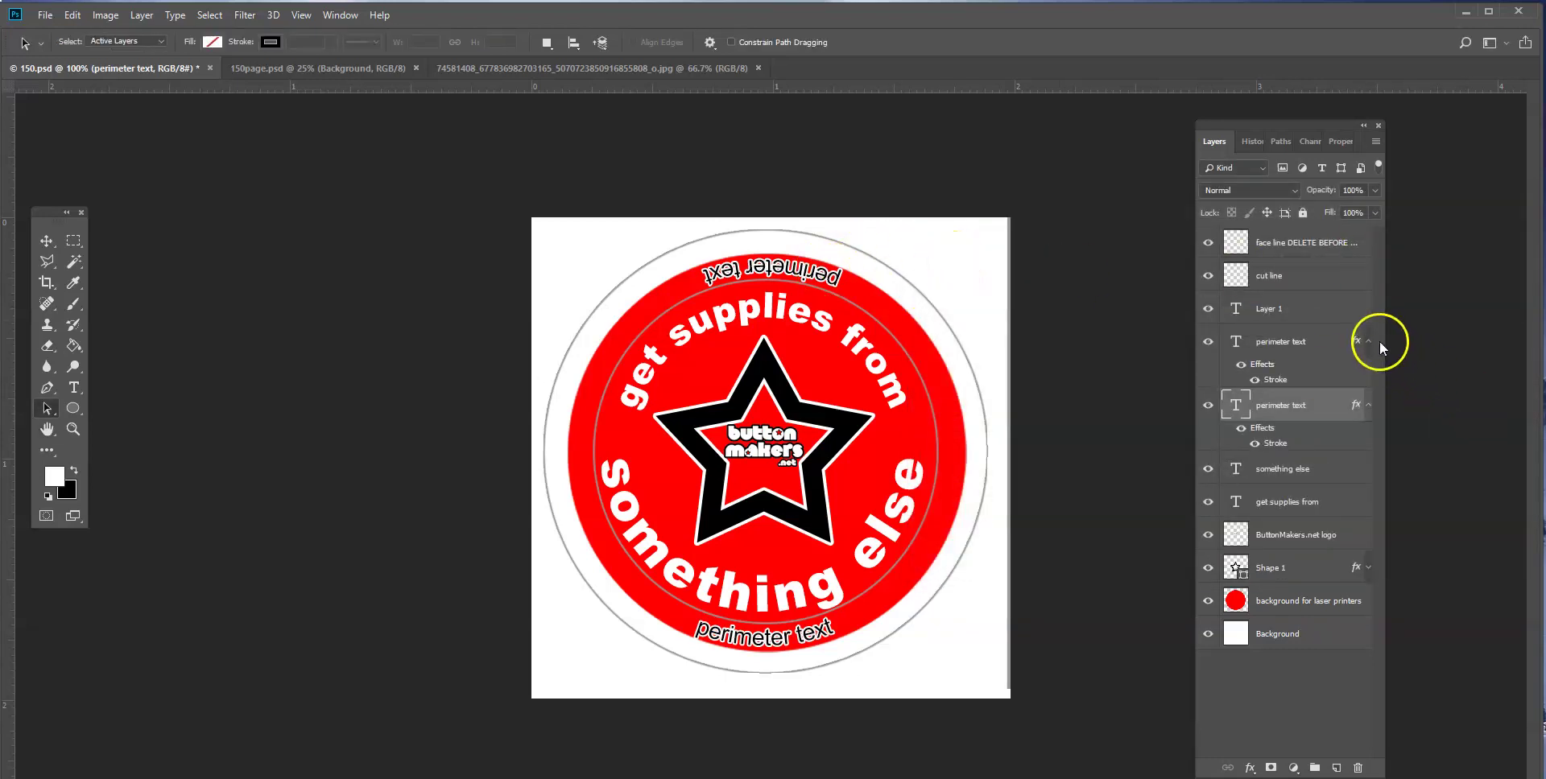
{"action": "left_click_drag", "start_coordinate": [1368, 337], "coordinate": [1374, 364]}
{"action": "left_click", "coordinate": [1369, 377]}
Step: Hide both perimeter text layers, keeping 'get supplies from' and 'something else' visible
{"action": "left_click", "coordinate": [1208, 342]}
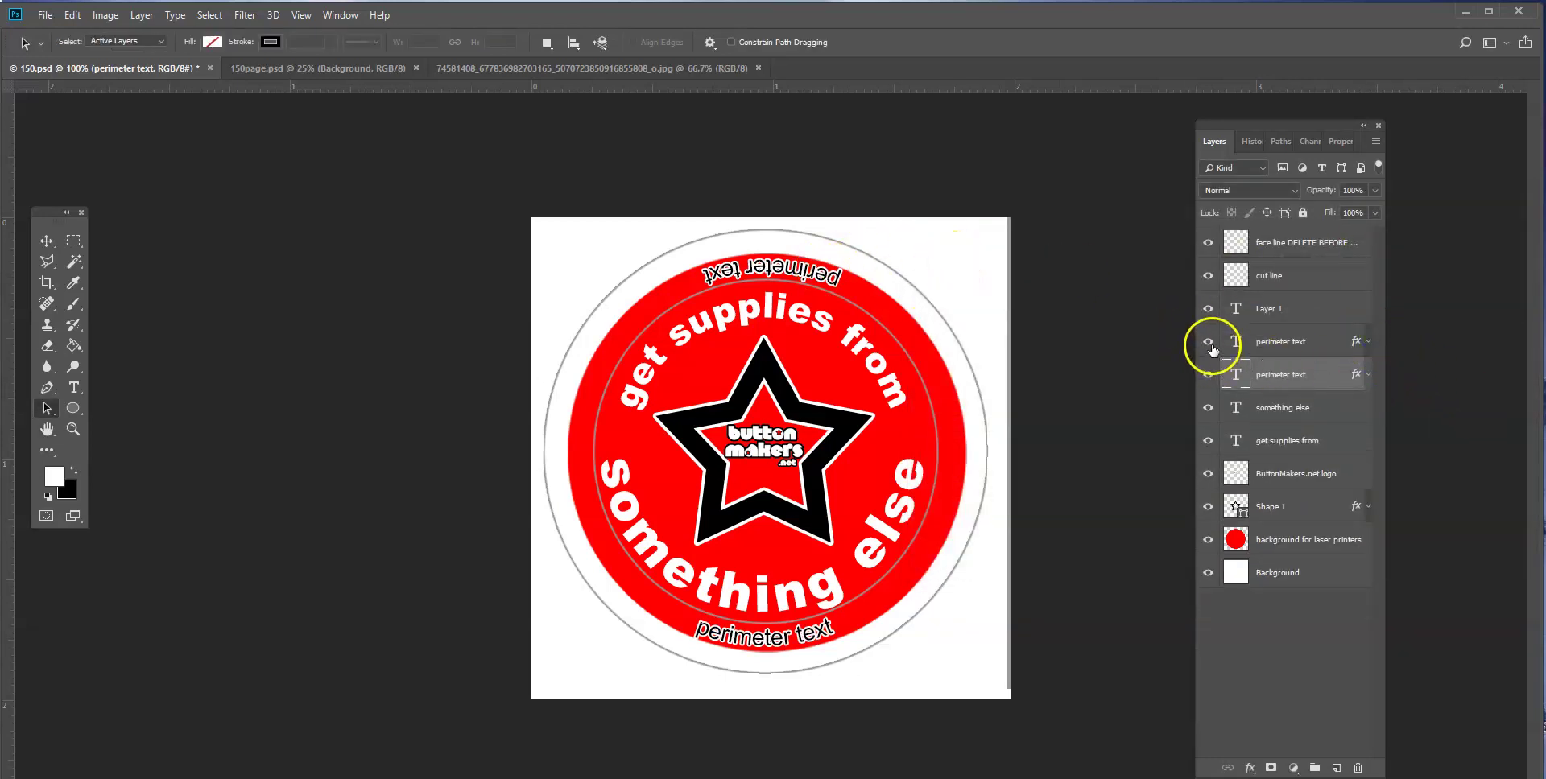
{"action": "left_click", "coordinate": [1208, 375]}
{"action": "left_click", "coordinate": [1534, 208]}
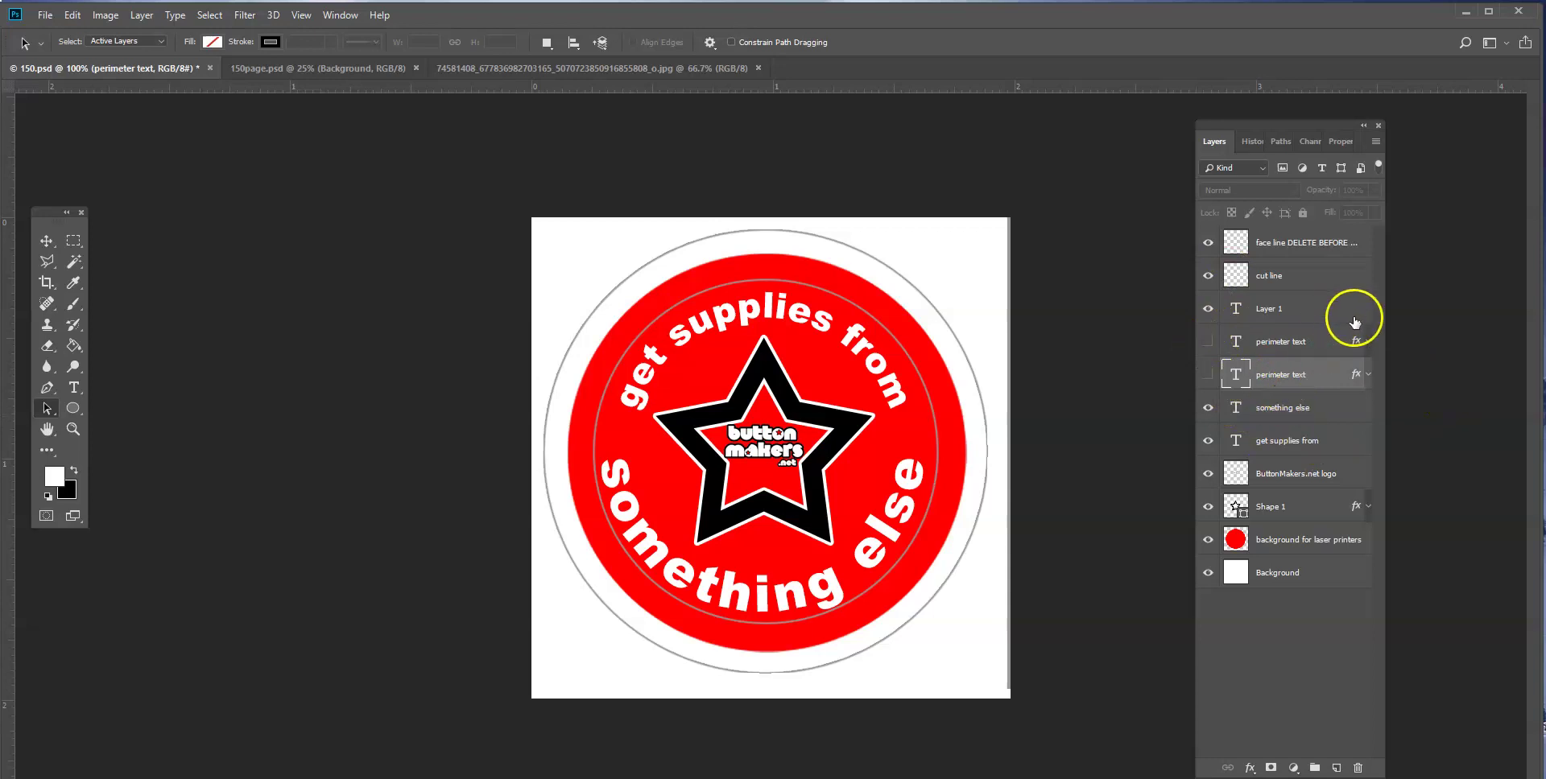
{"action": "left_click", "coordinate": [1208, 408]}
{"action": "left_click", "coordinate": [1208, 408]}
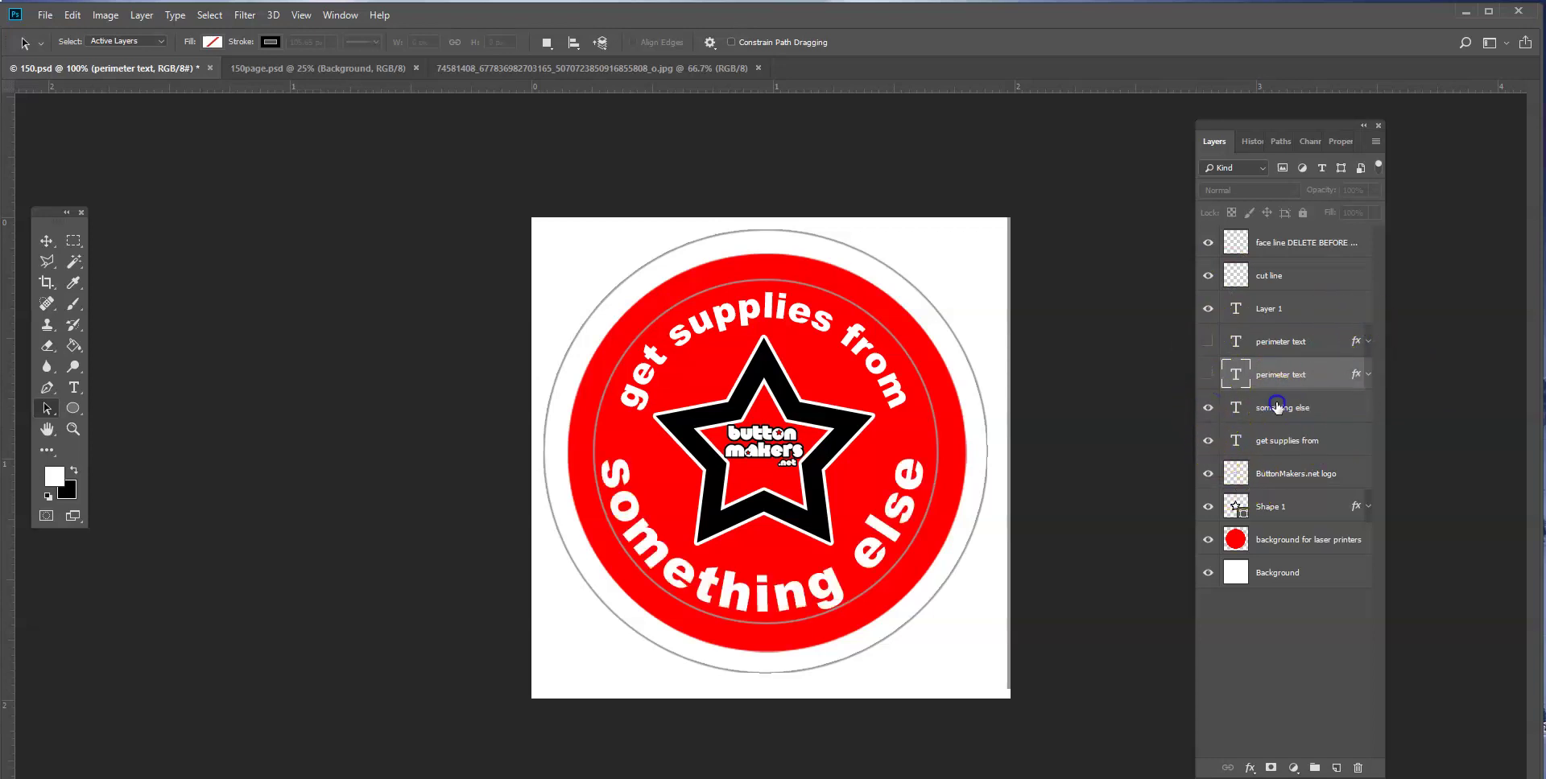
Step: Replace the bottom curved text 'something else' with 'buttonmakers'
{"action": "left_click", "coordinate": [1281, 407]}
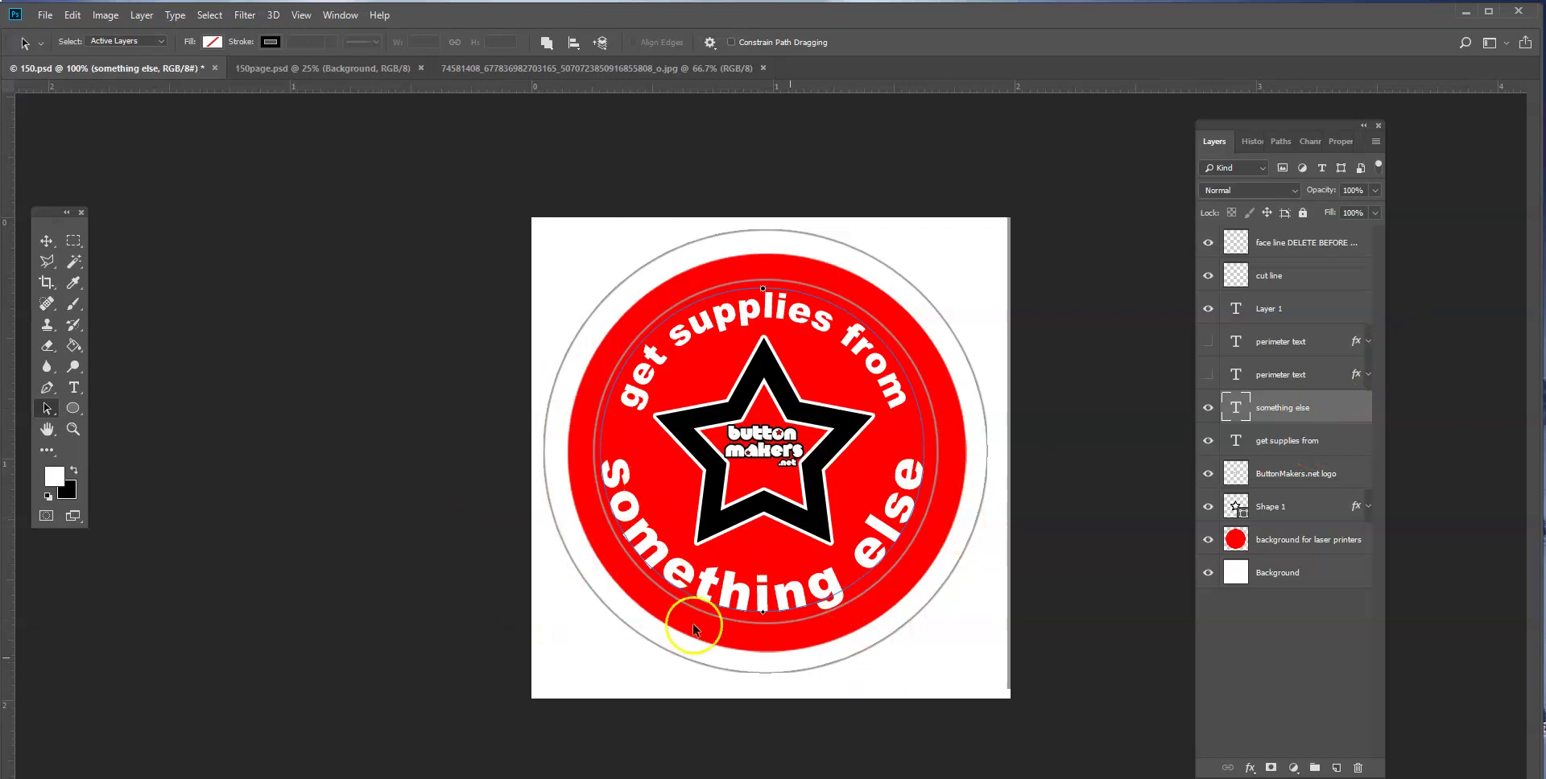
{"action": "left_click", "coordinate": [73, 387]}
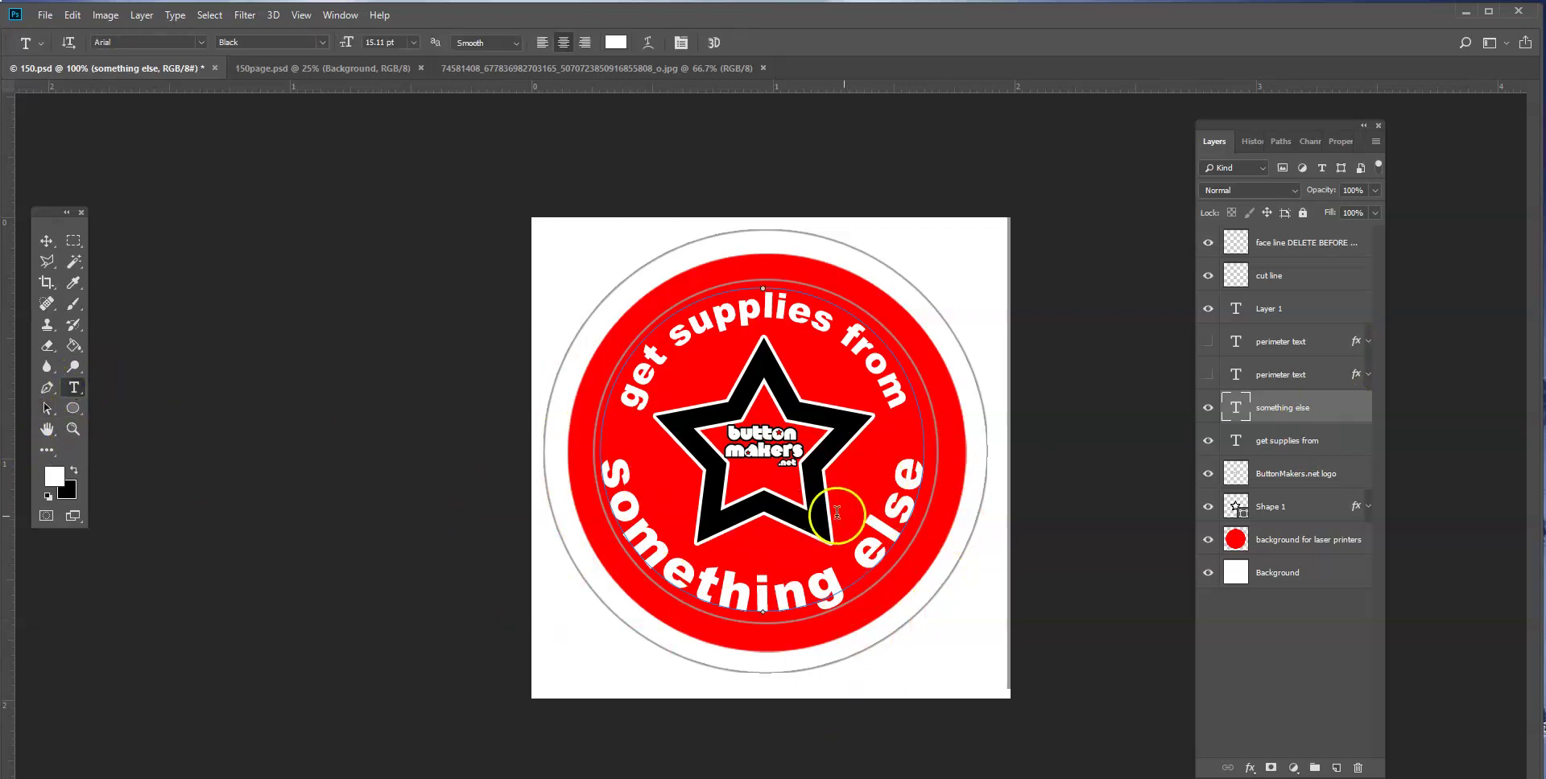
{"action": "left_click", "coordinate": [918, 465]}
{"action": "left_click_drag", "start_coordinate": [918, 464], "coordinate": [432, 460]}
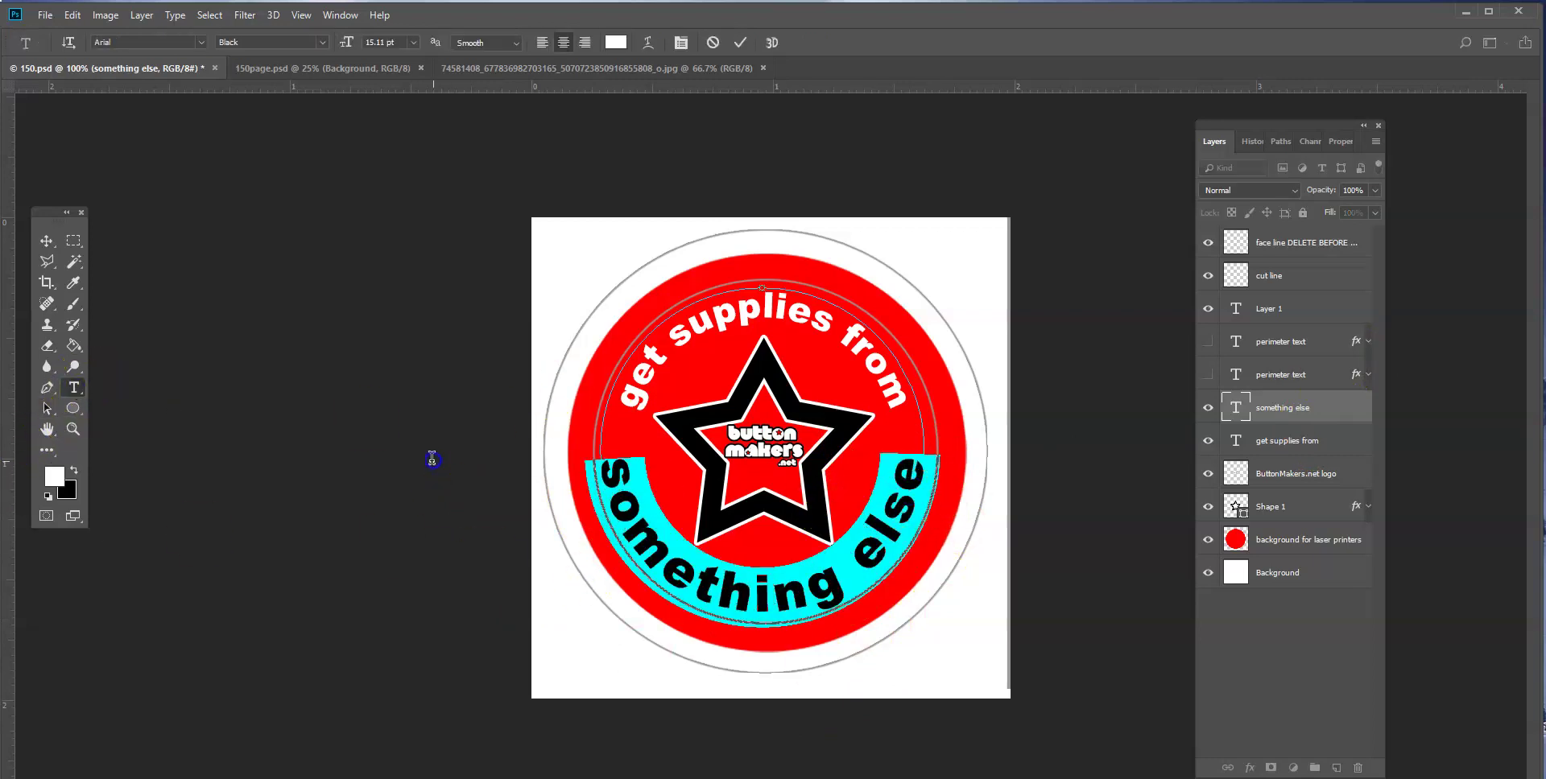
{"action": "type", "text": "btu"}
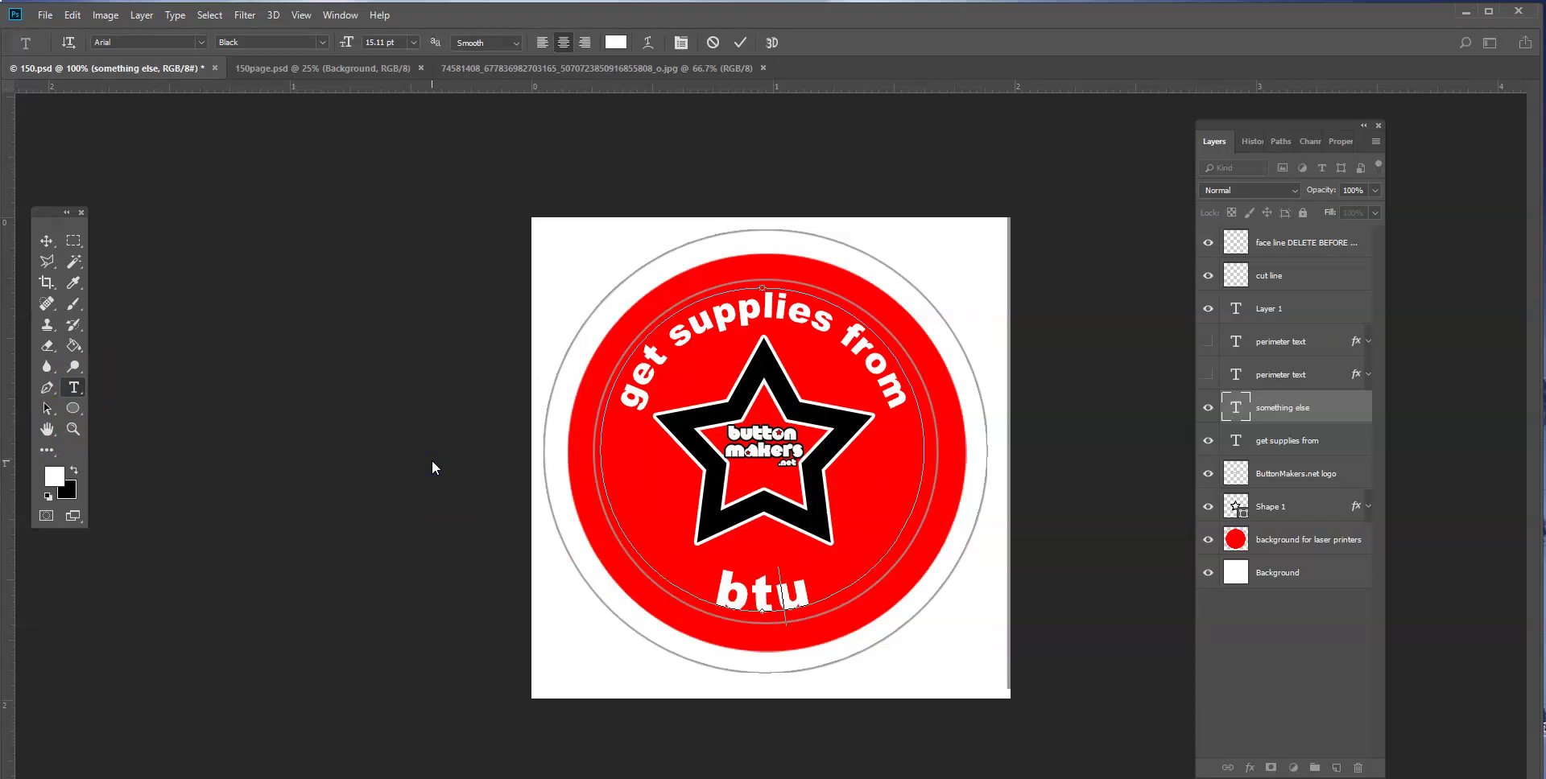
{"action": "key", "text": "BackSpace"}
{"action": "key", "text": "BackSpace"}
{"action": "type", "text": "utonm"}
{"action": "key", "text": "BackSpace"}
{"action": "key", "text": "BackSpace"}
{"action": "key", "text": "BackSpace"}
{"action": "key", "text": "BackSpace"}
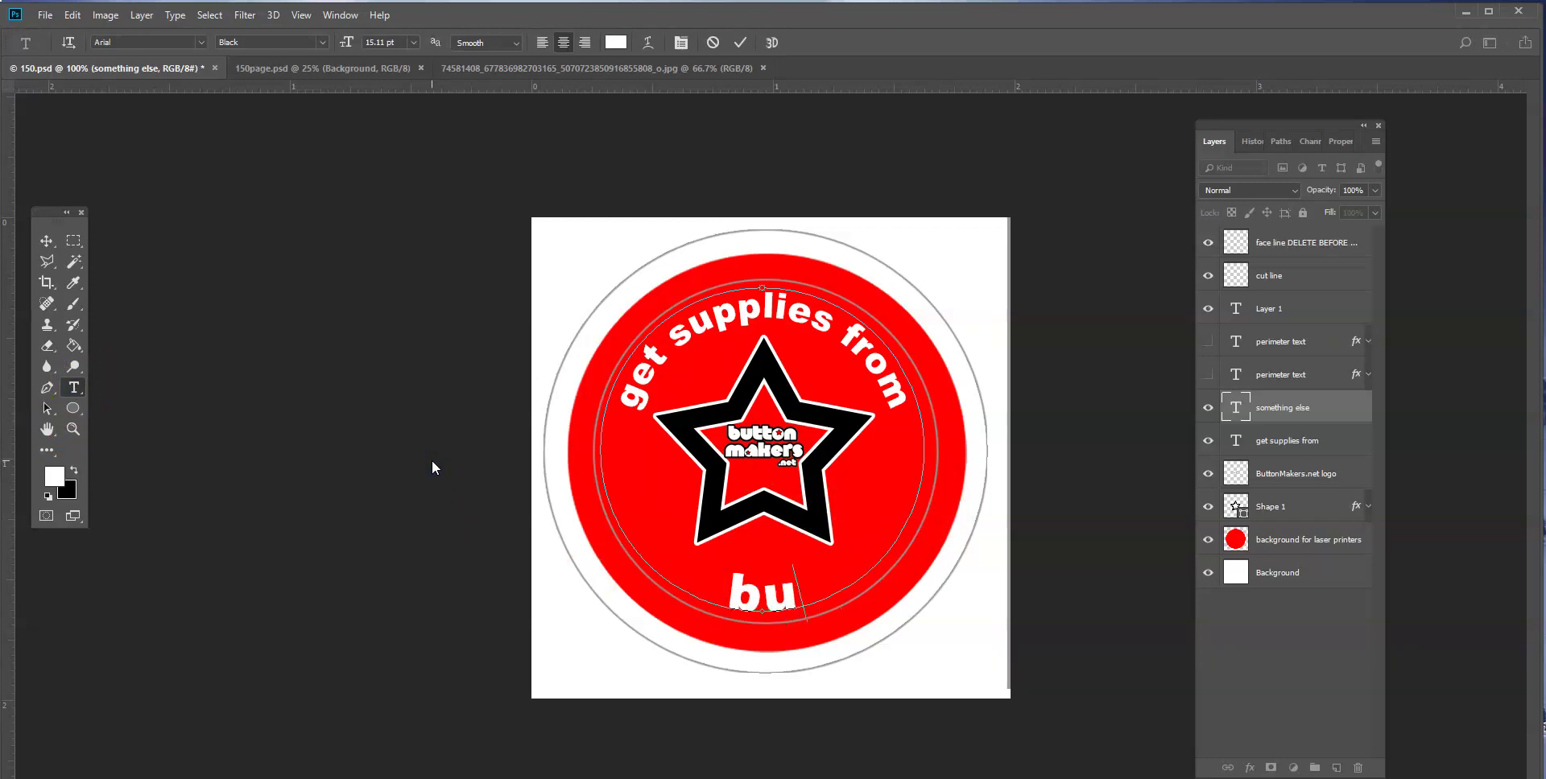
{"action": "type", "text": "tton"}
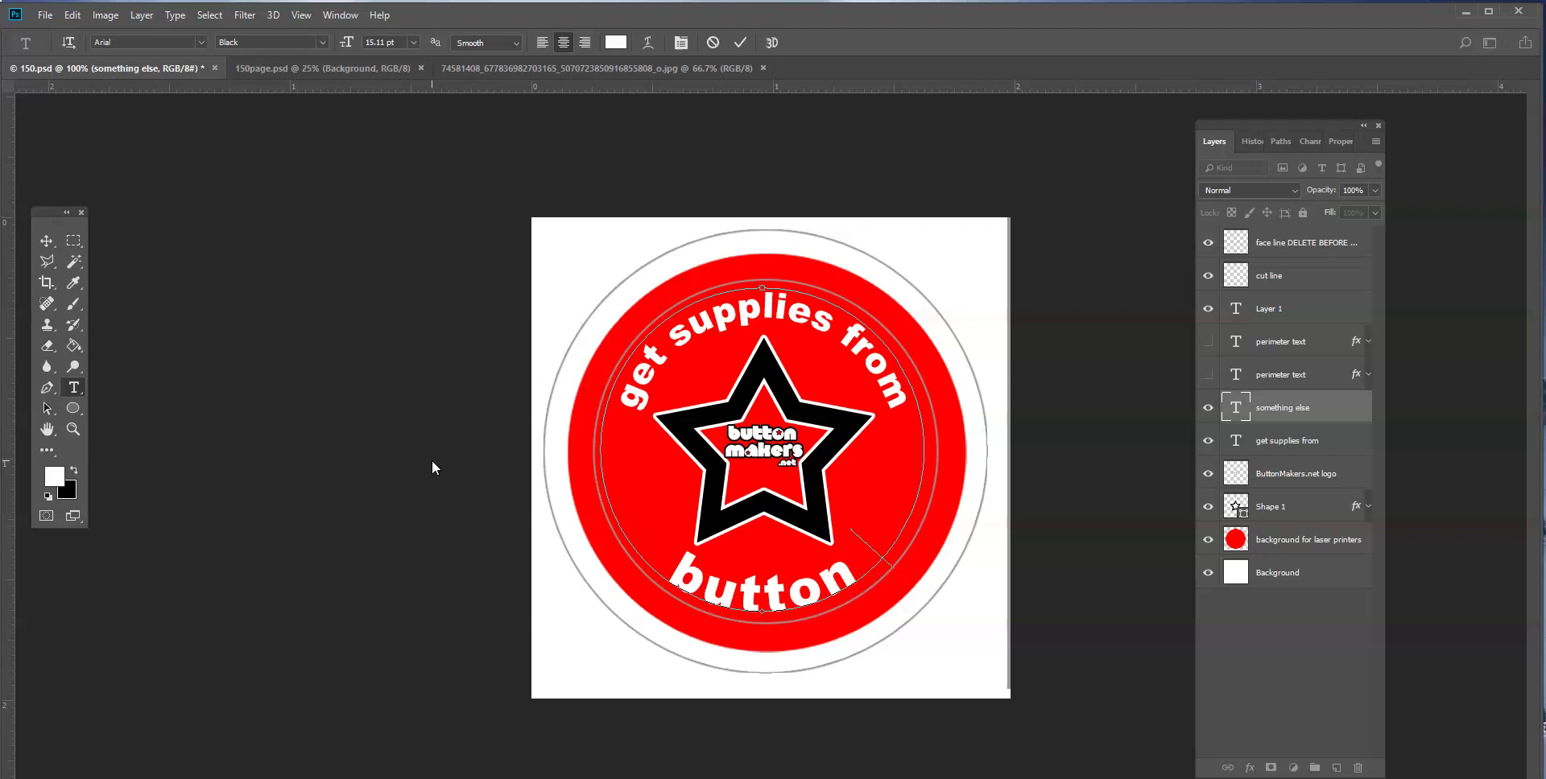
{"action": "type", "text": "makers"}
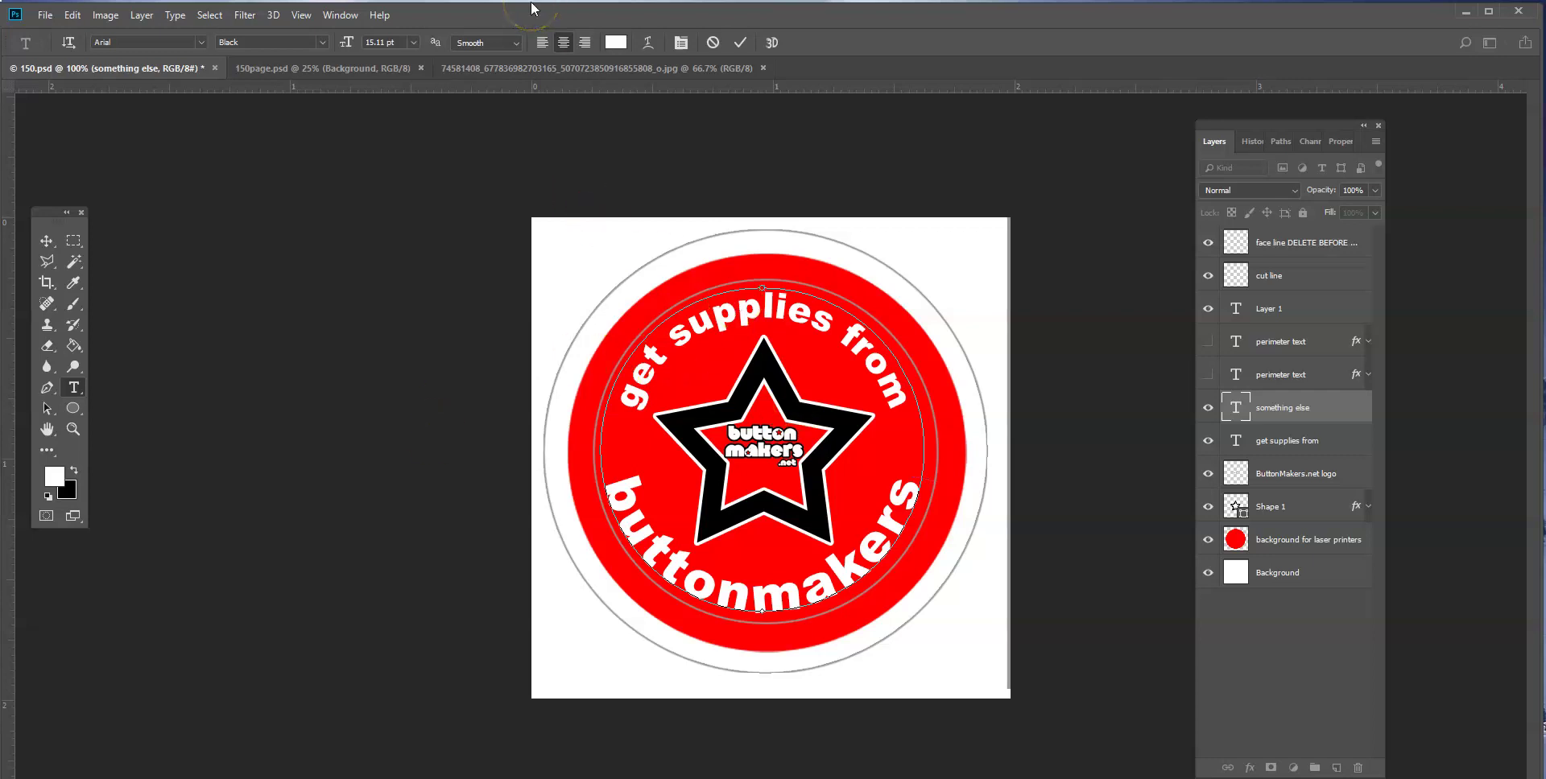
{"action": "left_click", "coordinate": [1268, 441]}
Step: Delete 'buttonmakers' from the bottom curved text and type 'changes' instead
{"action": "left_click", "coordinate": [1272, 408]}
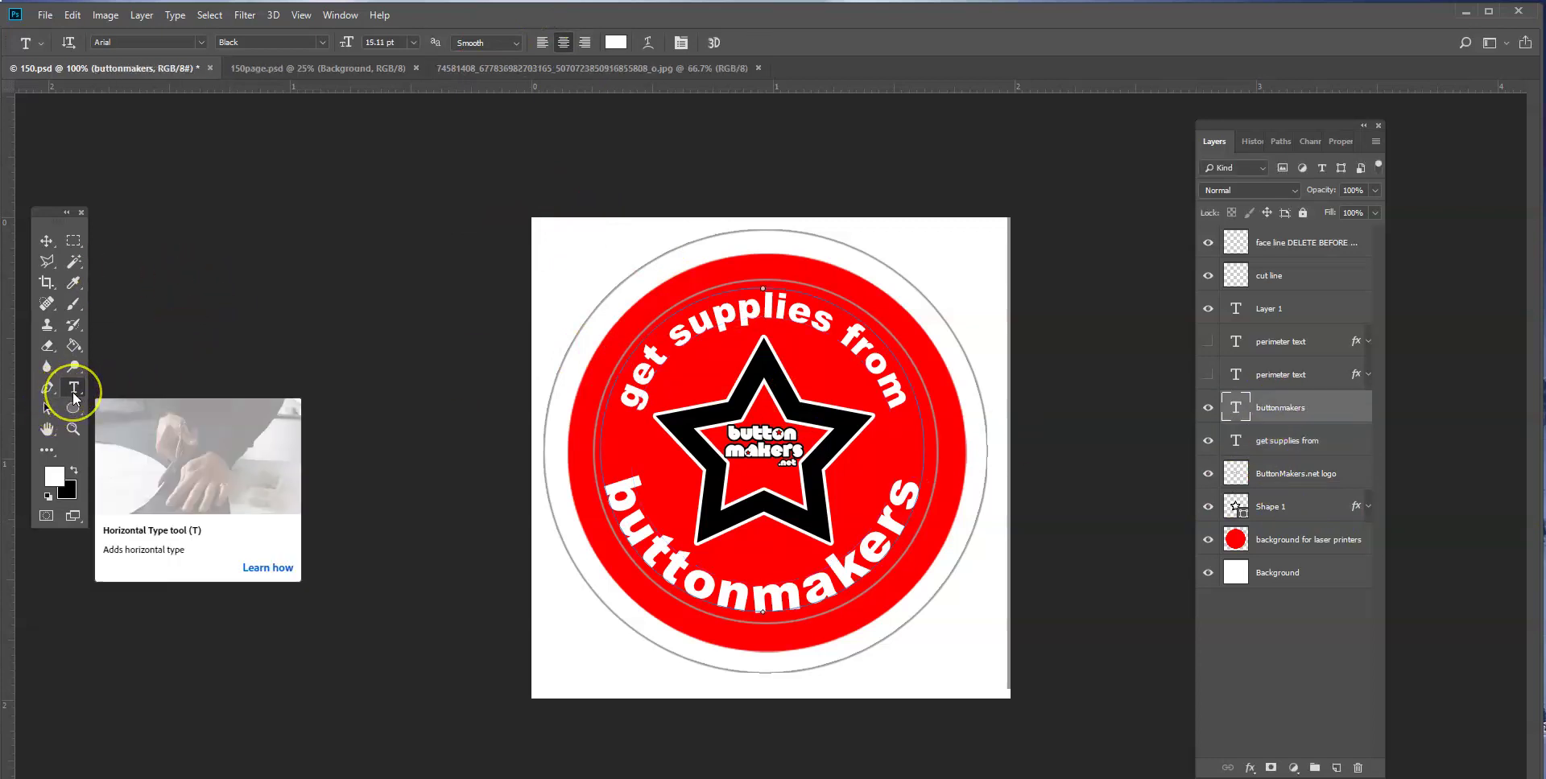
{"action": "left_click", "coordinate": [1286, 440]}
{"action": "left_click", "coordinate": [1273, 415]}
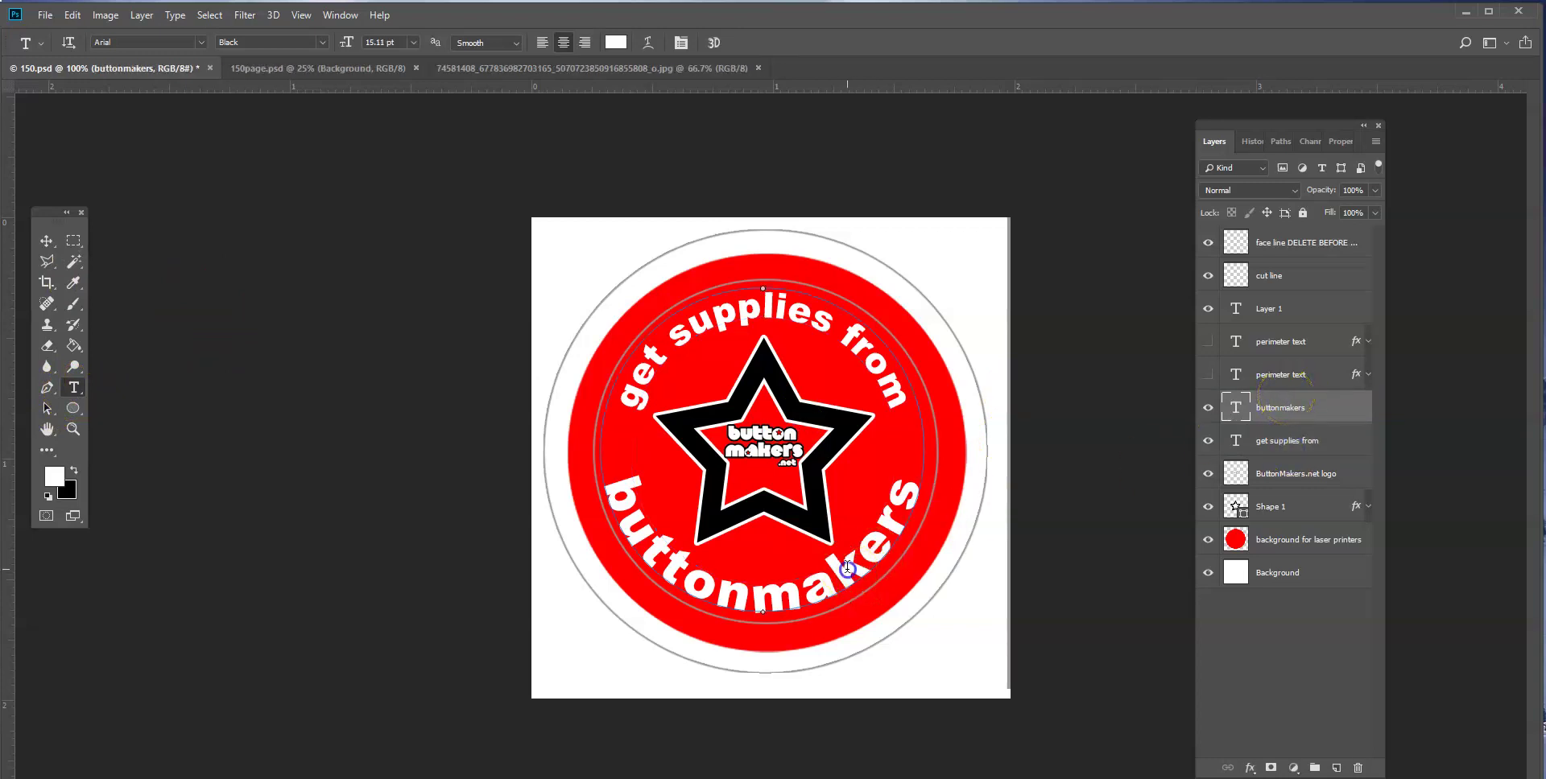
{"action": "left_click_drag", "start_coordinate": [851, 575], "coordinate": [923, 467]}
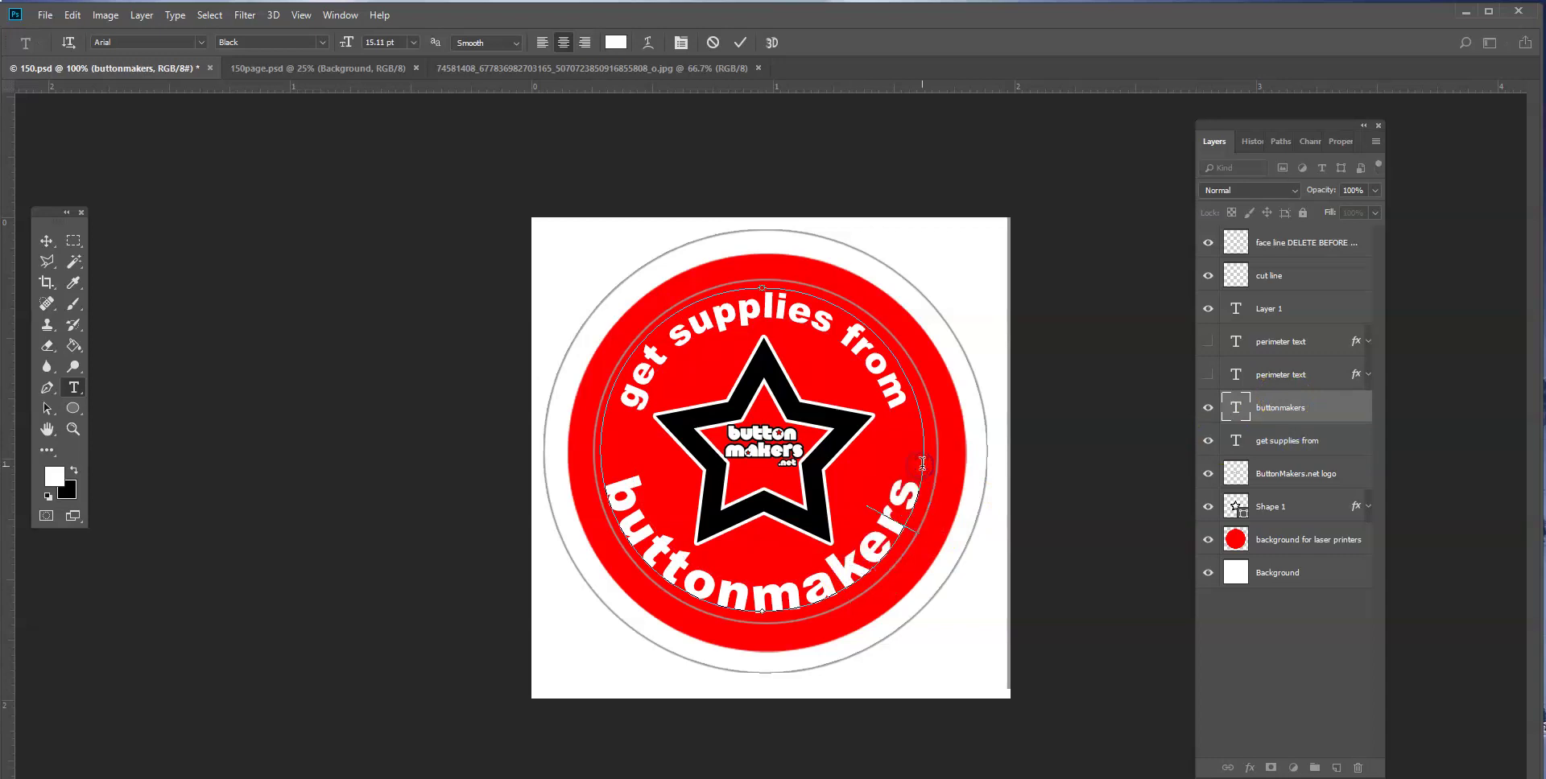
{"action": "key", "text": "BackSpace"}
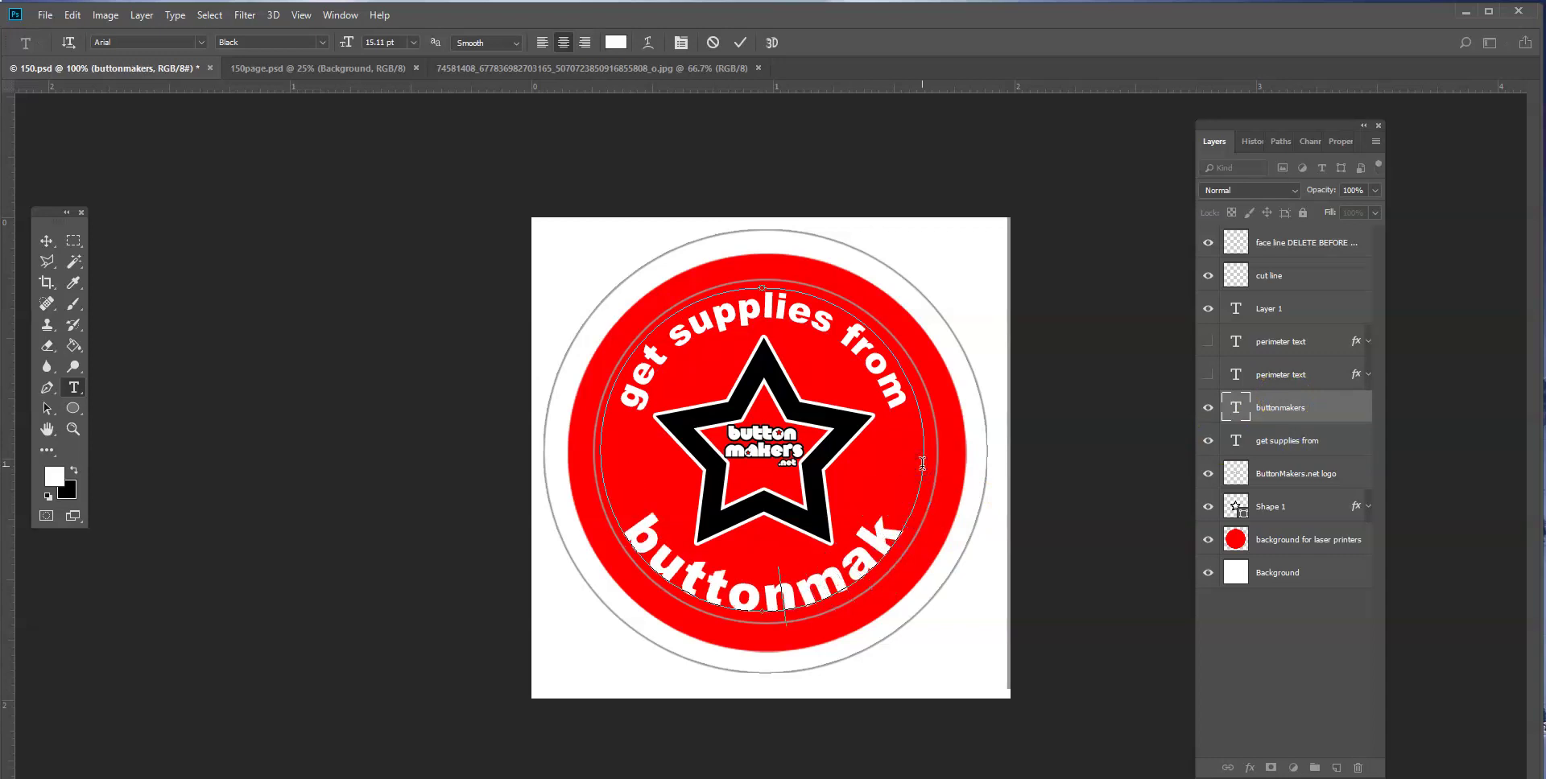
{"action": "key", "text": "BackSpace"}
{"action": "key", "text": "BackSpace"}
{"action": "key", "text": "BackSpace"}
{"action": "key", "text": "BackSpace"}
{"action": "key", "text": "BackSpace"}
{"action": "key", "text": "BackSpace"}
{"action": "key", "text": "BackSpace"}
{"action": "key", "text": "BackSpace"}
{"action": "key", "text": "BackSpace"}
{"action": "type", "text": "c"}
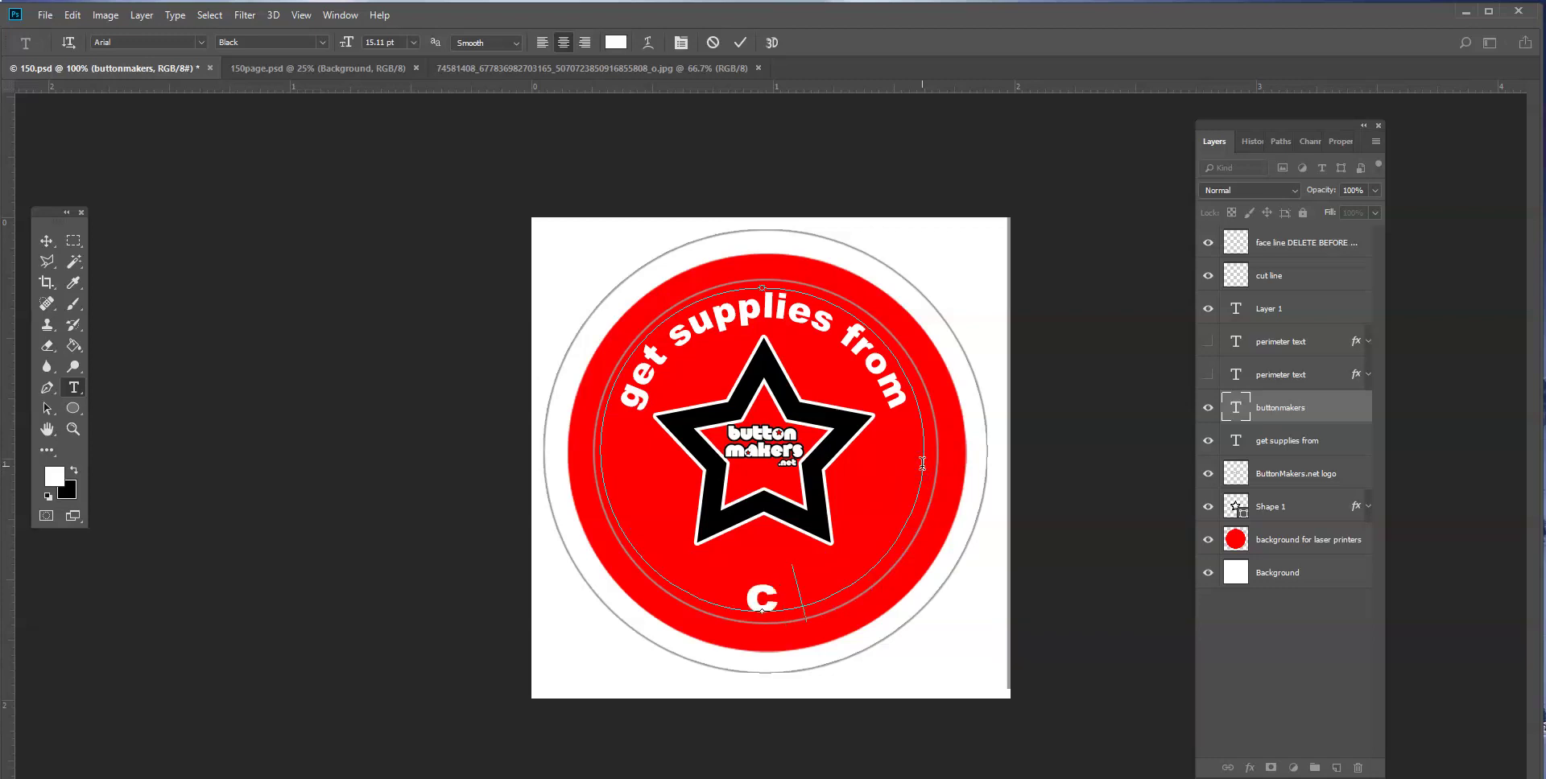
{"action": "type", "text": "hanges"}
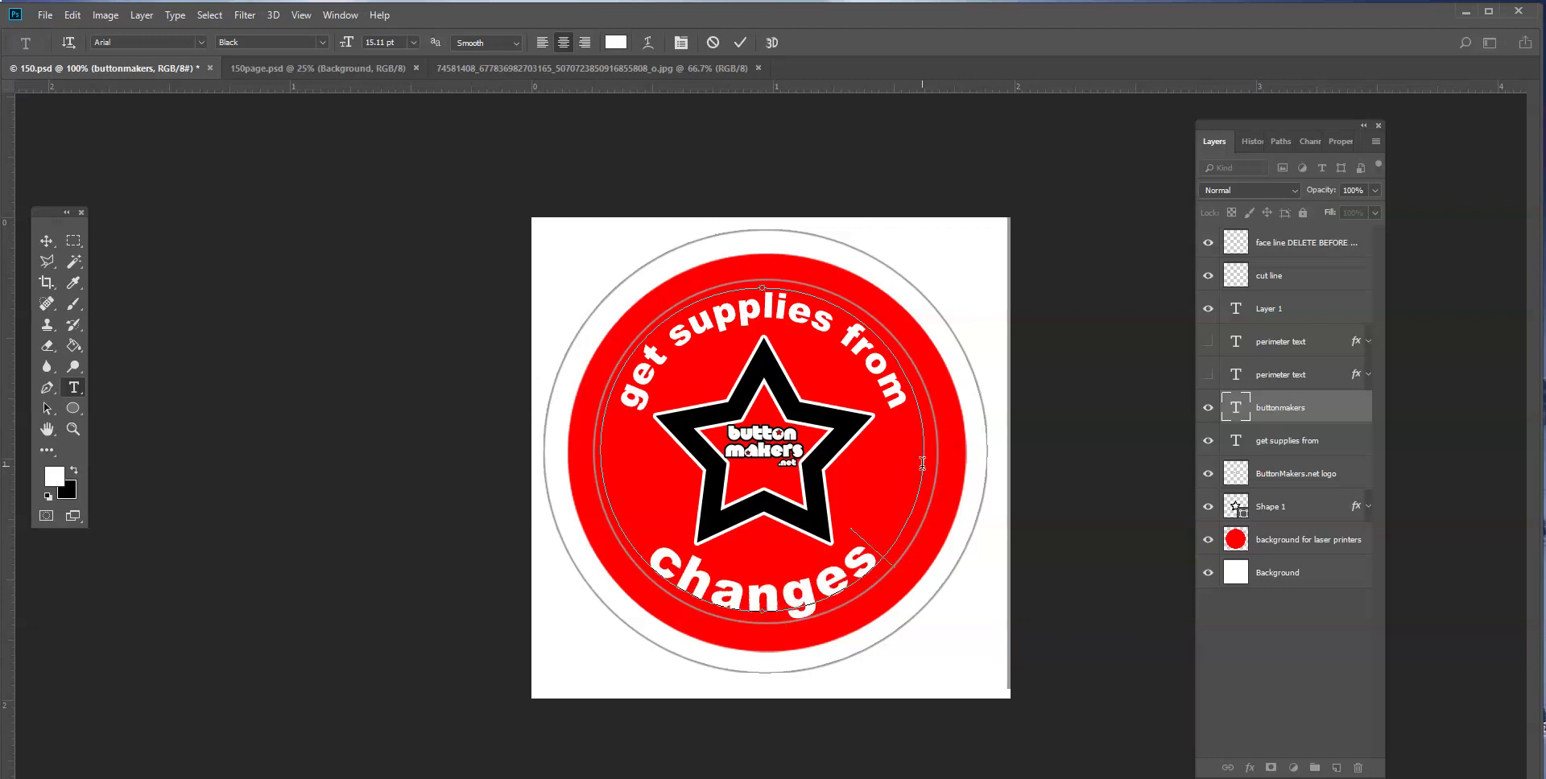
Step: Commit the 'changes' text and view the face, bleed, cut and Rounded Text Top/Bottom paths
{"action": "left_click", "coordinate": [47, 242]}
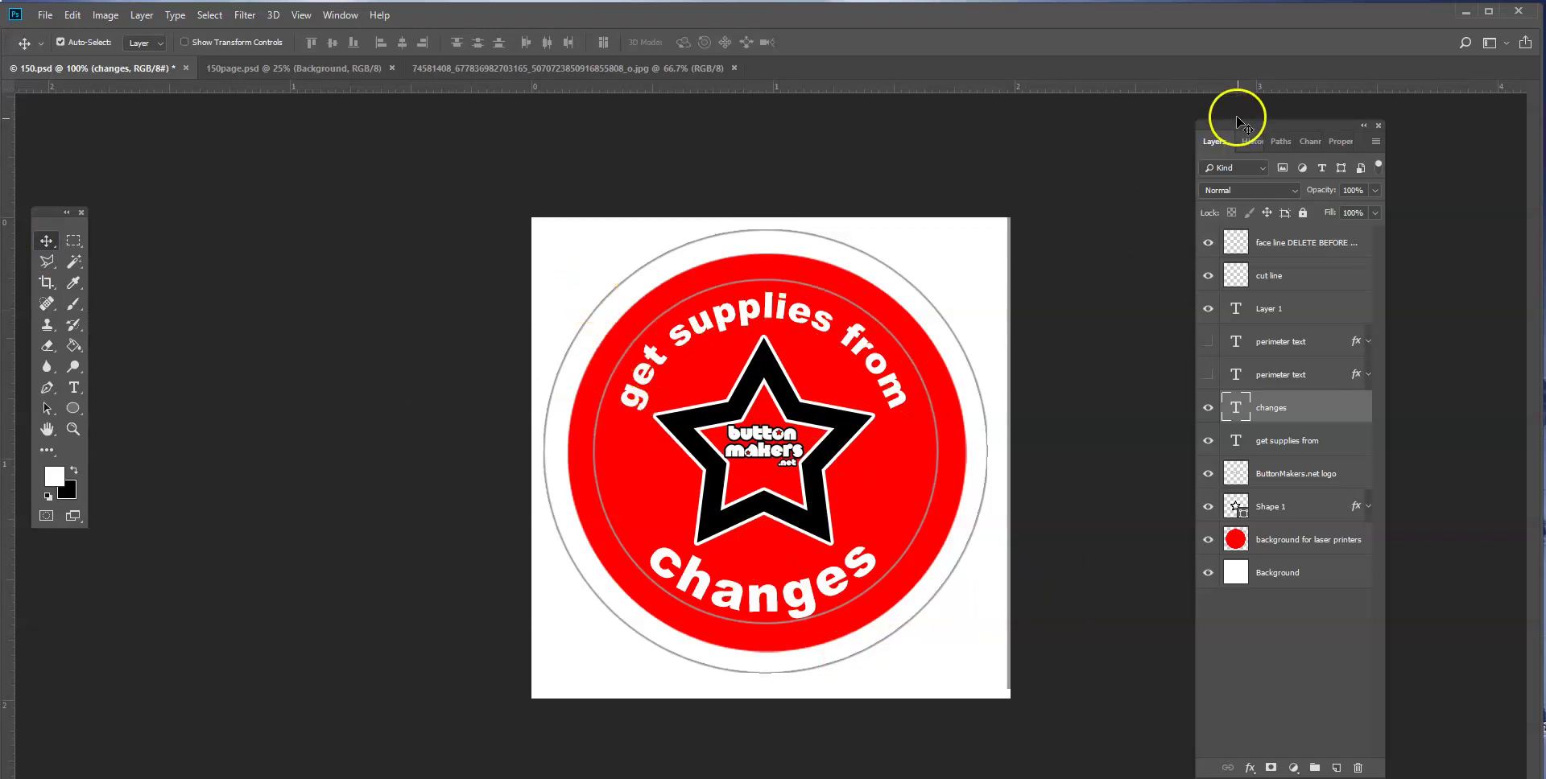
{"action": "left_click", "coordinate": [1280, 143]}
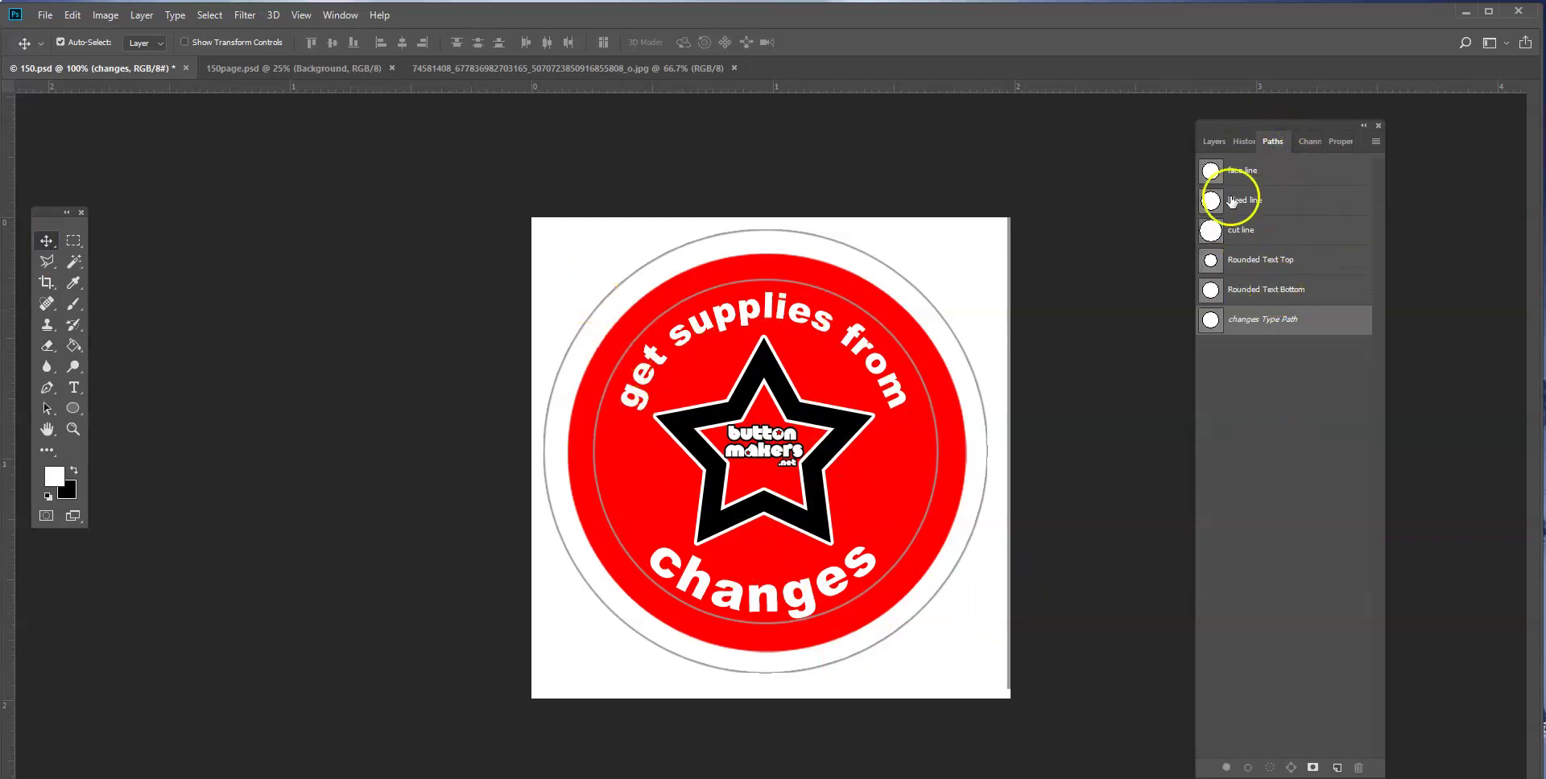
{"action": "left_click", "coordinate": [1235, 172]}
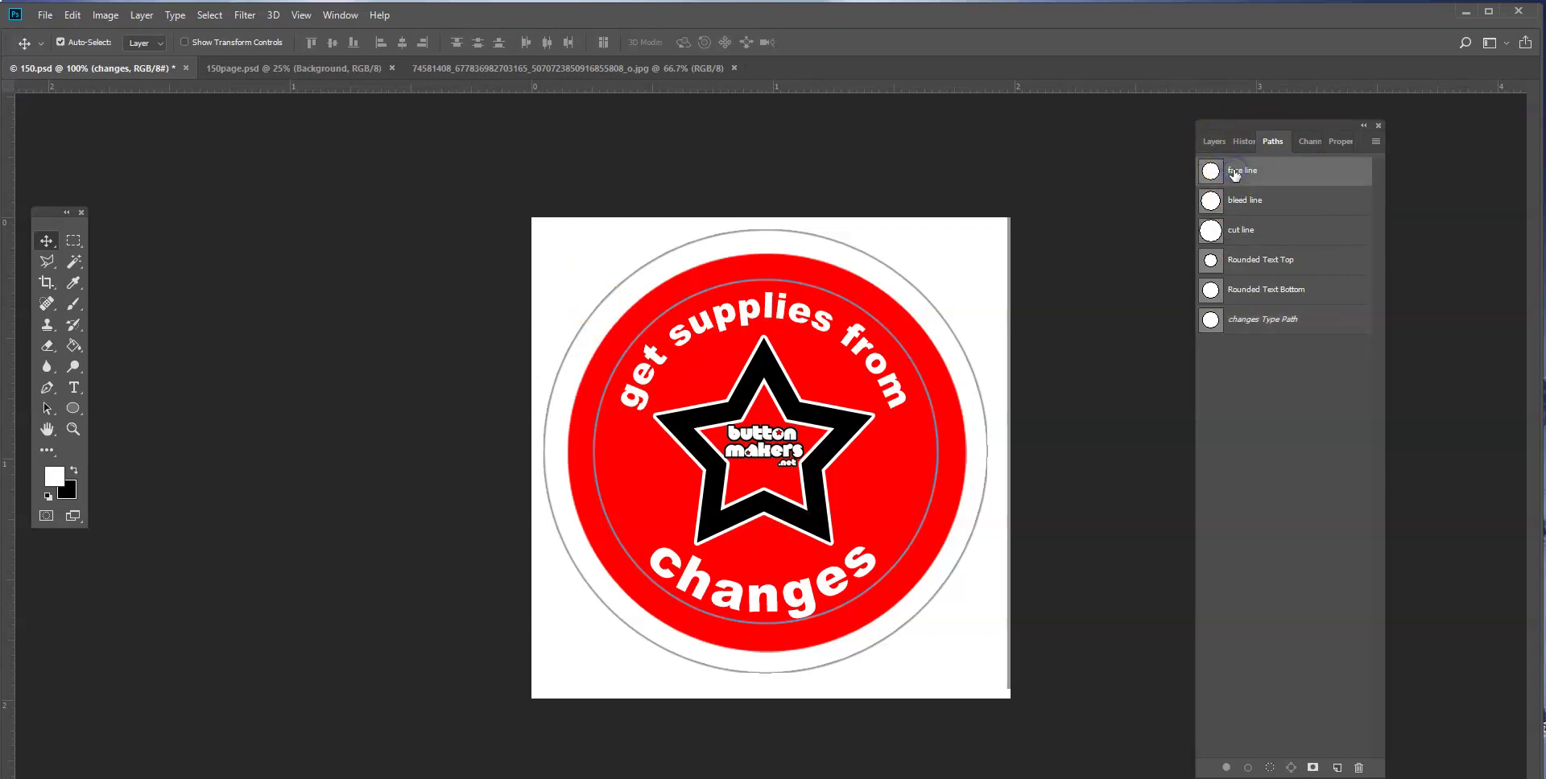
{"action": "left_click", "coordinate": [1247, 203]}
{"action": "left_click", "coordinate": [1254, 236]}
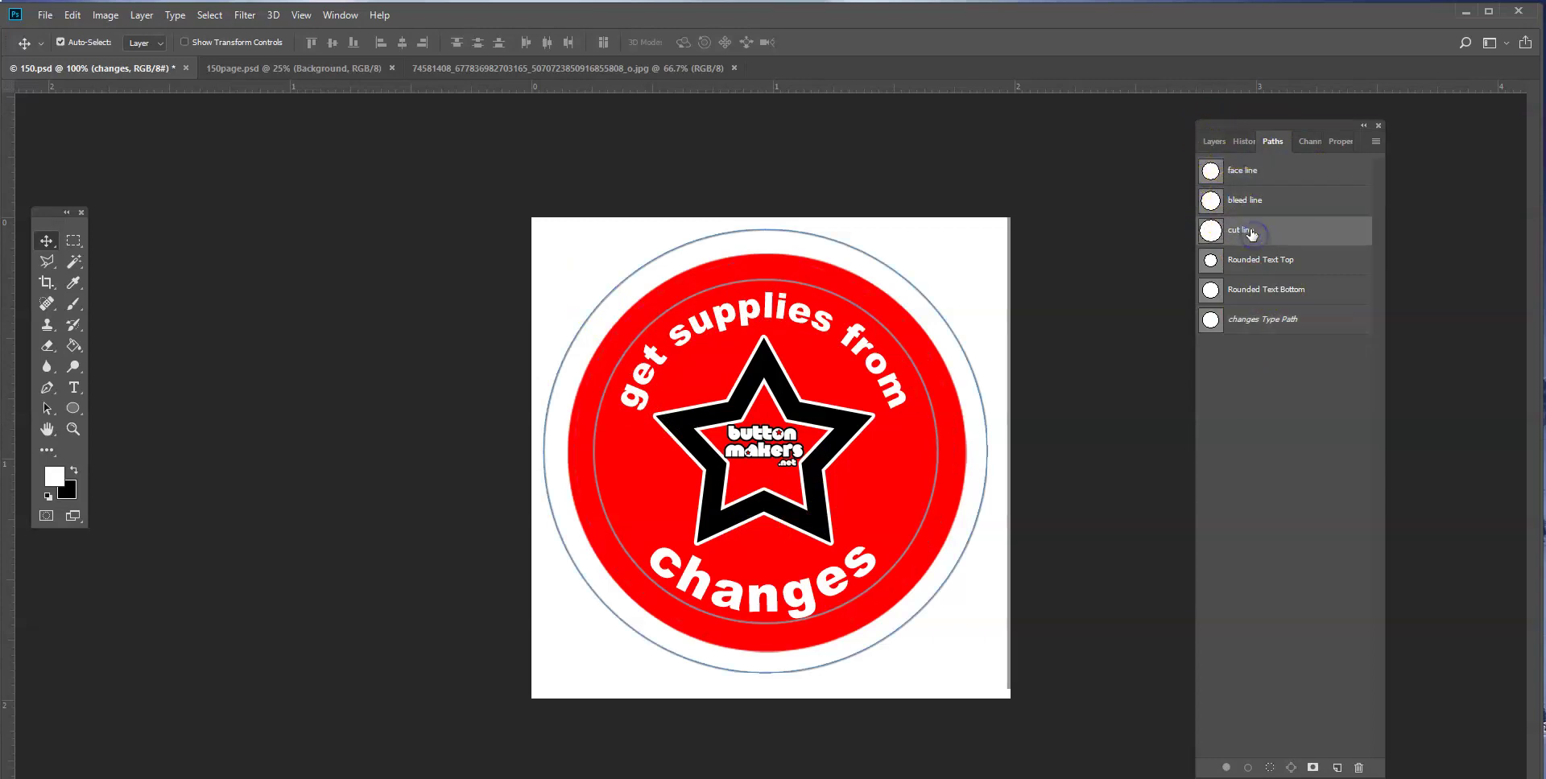
{"action": "left_click", "coordinate": [1246, 262]}
{"action": "left_click", "coordinate": [1258, 290]}
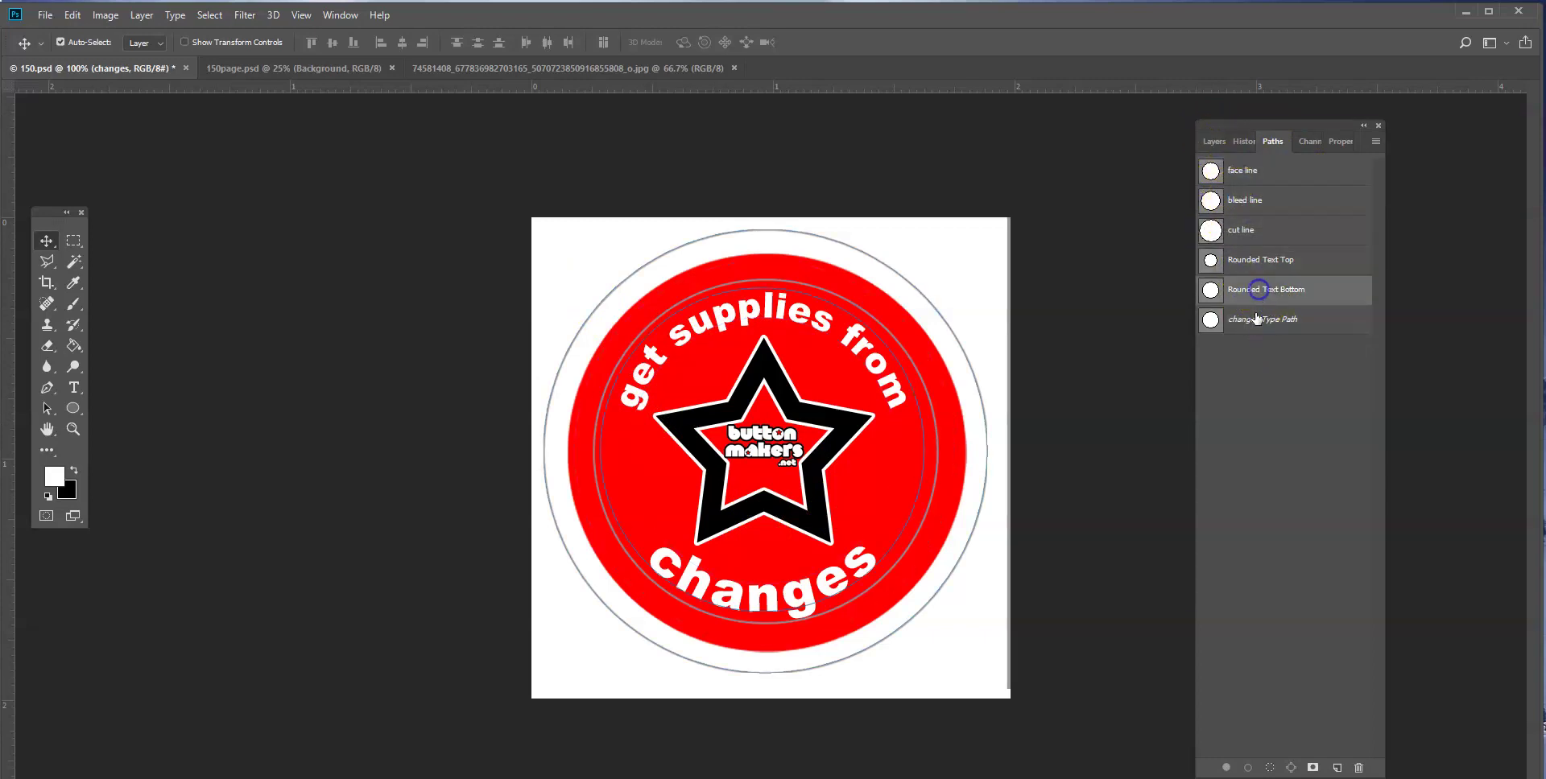
{"action": "left_click", "coordinate": [1214, 142]}
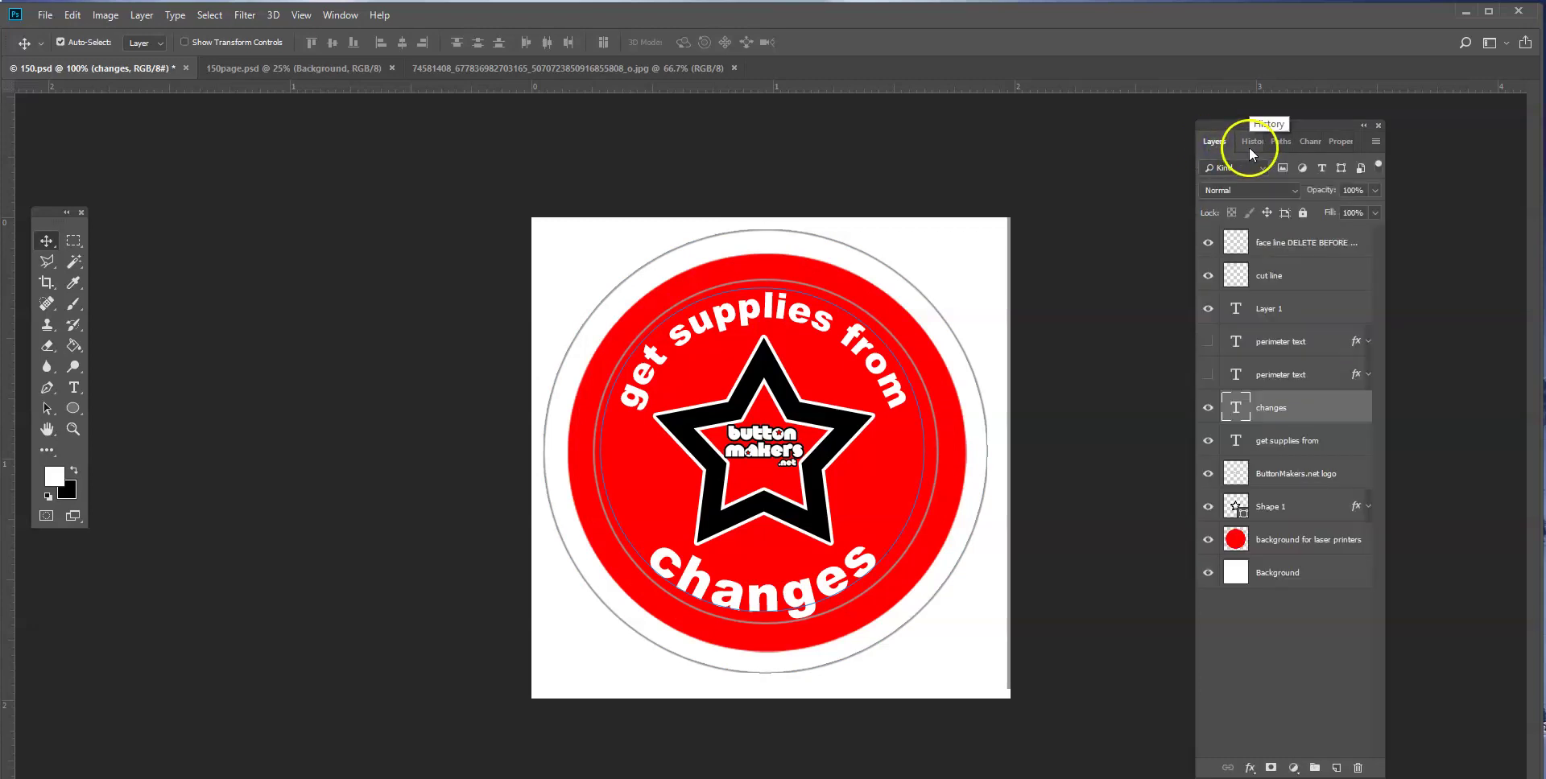
Step: Select the 'get supplies from' layer and check its type path
{"action": "left_click", "coordinate": [1313, 440]}
{"action": "left_click", "coordinate": [1280, 142]}
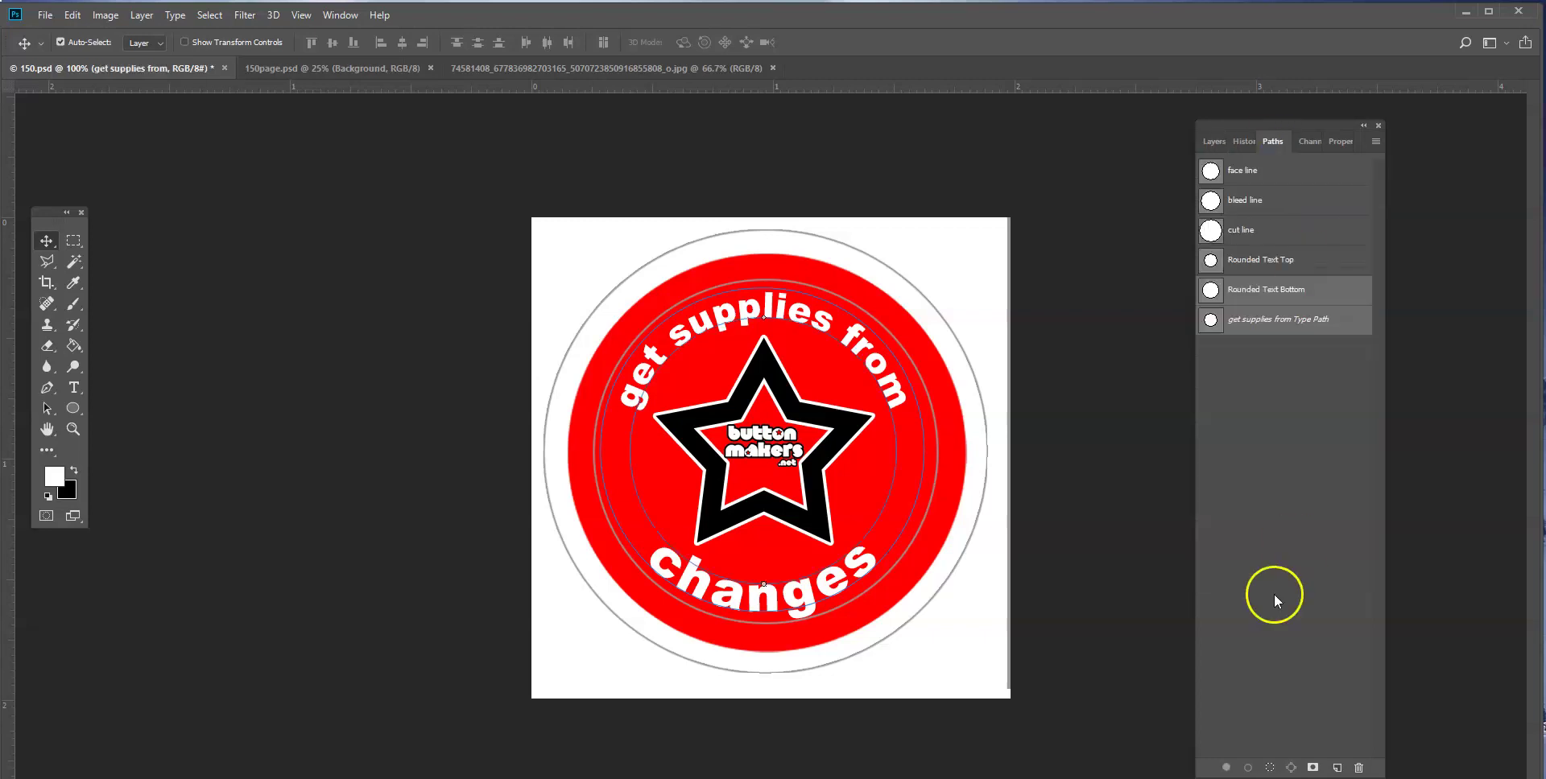
{"action": "left_click", "coordinate": [1214, 144]}
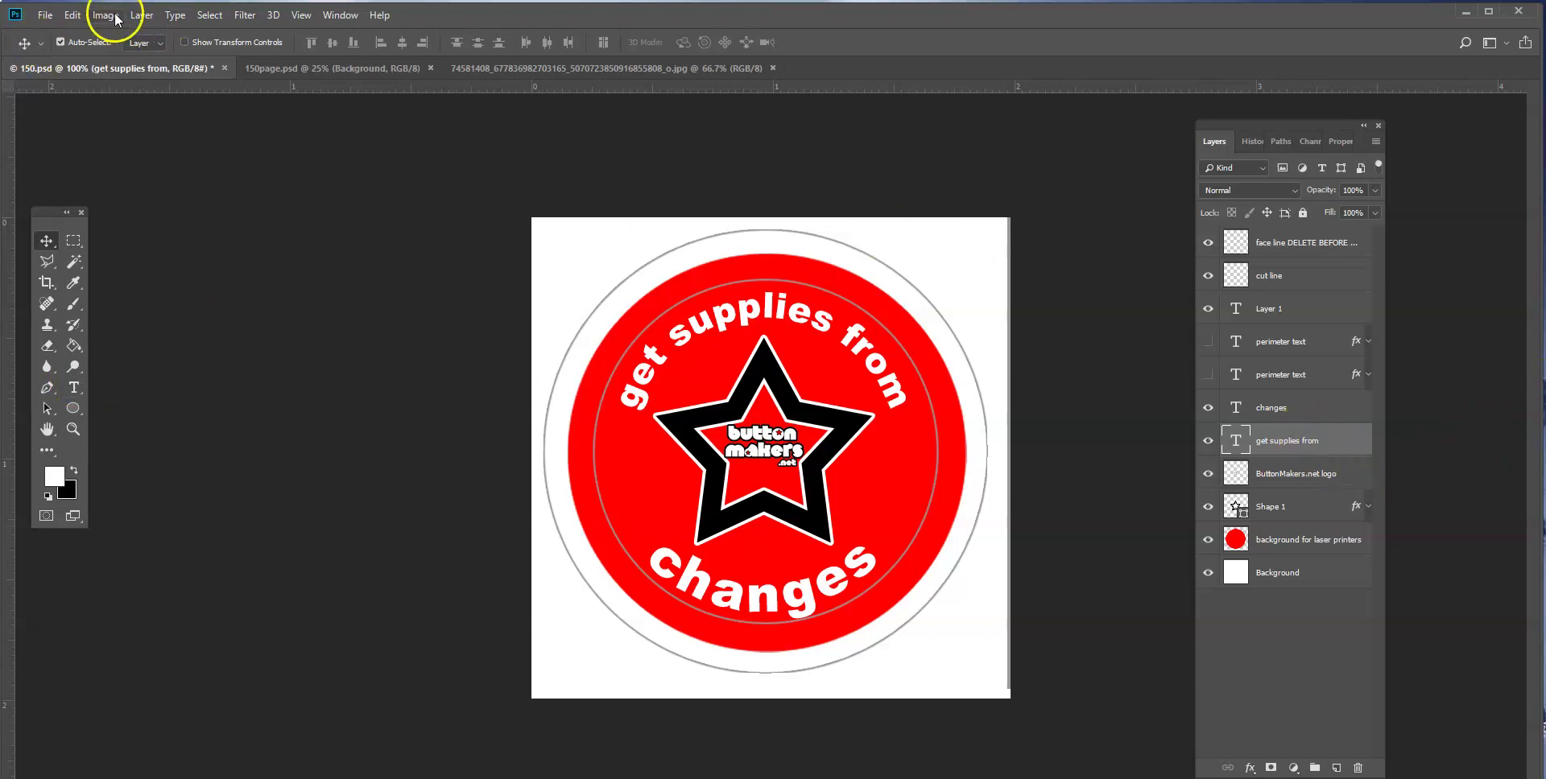
{"action": "left_click", "coordinate": [73, 15]}
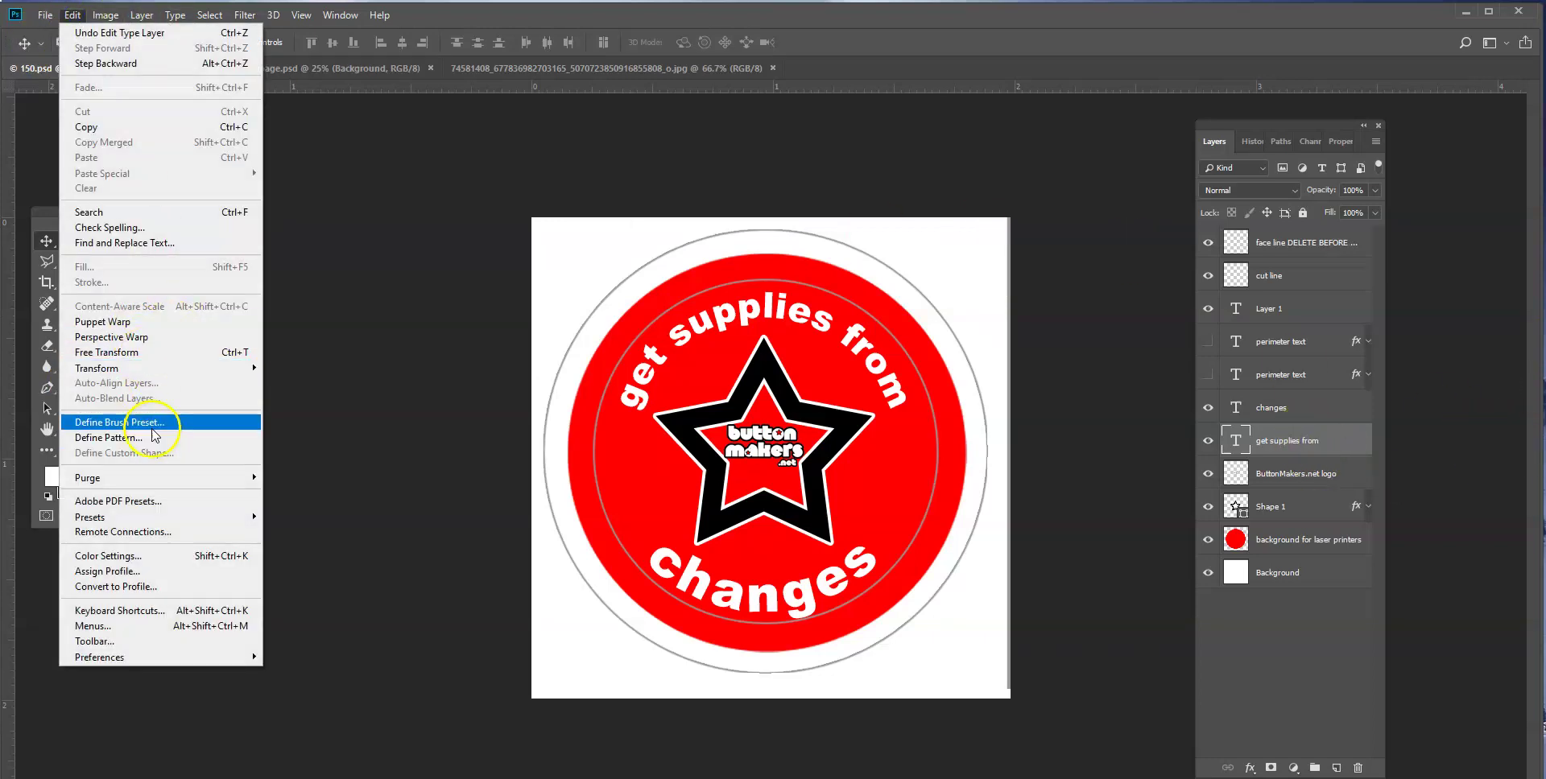
{"action": "mouse_move", "coordinate": [141, 368]}
{"action": "left_click", "coordinate": [278, 392]}
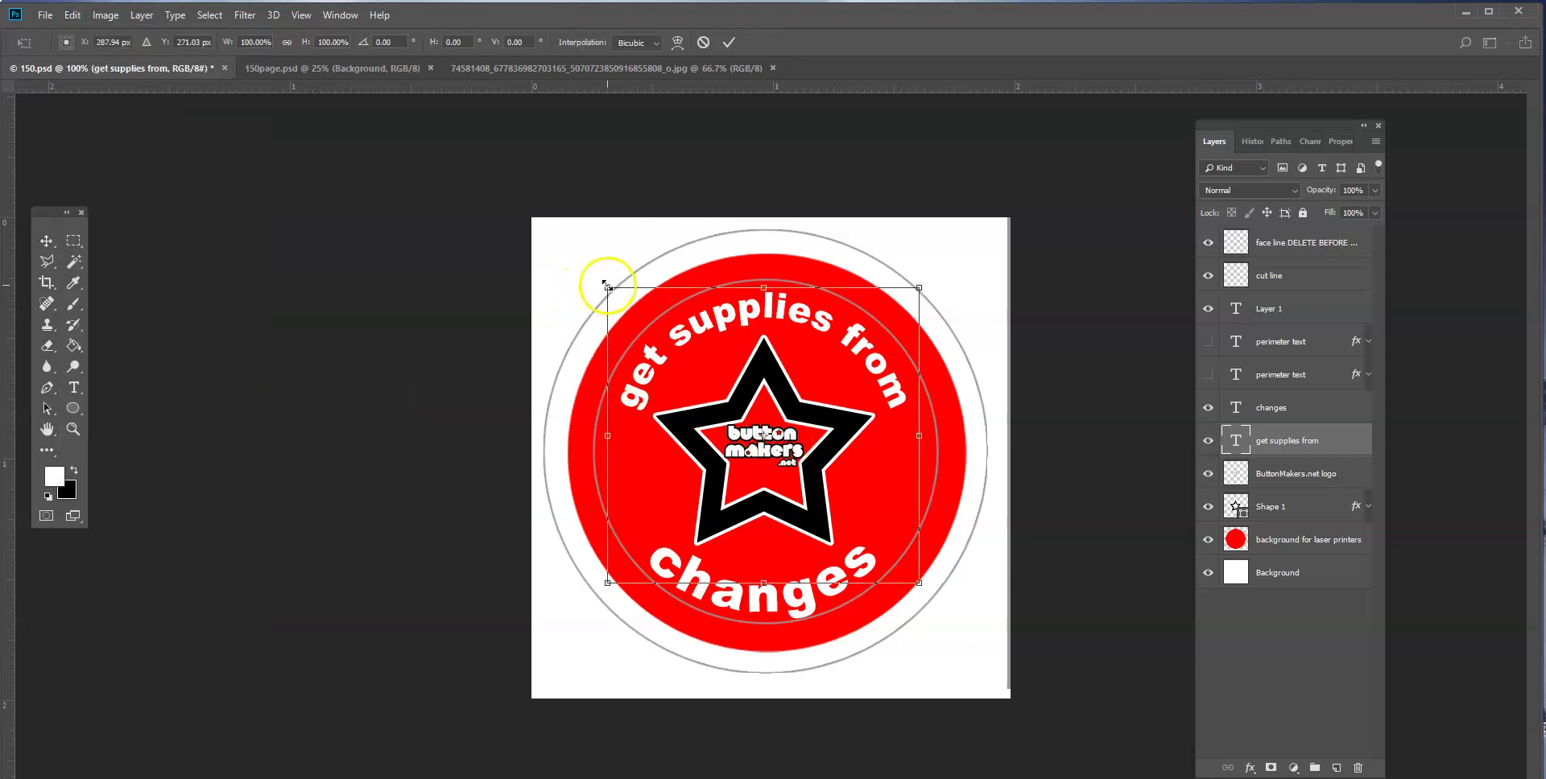
{"action": "mouse_move", "coordinate": [608, 287]}
{"action": "left_mouse_down"}
{"action": "mouse_move", "coordinate": [625, 306]}
{"action": "mouse_move", "coordinate": [602, 266]}
{"action": "mouse_move", "coordinate": [620, 296]}
{"action": "mouse_move", "coordinate": [605, 278]}
{"action": "left_mouse_up"}
{"action": "left_click", "coordinate": [620, 300]}
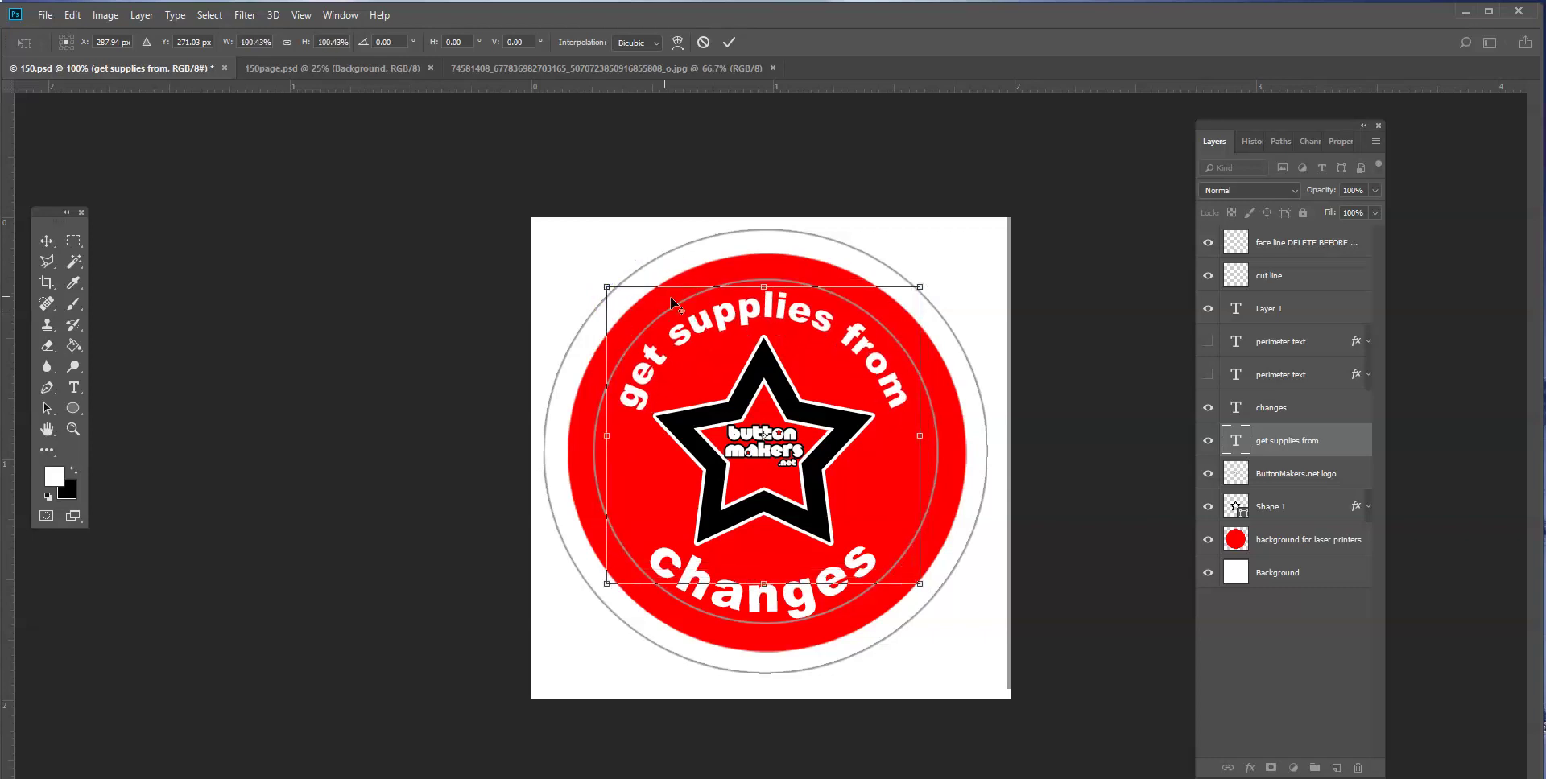
{"action": "key", "text": "Return"}
Step: Set the whole 'get supplies from' arc text to 14 pt and colour it black
{"action": "left_click", "coordinate": [76, 390]}
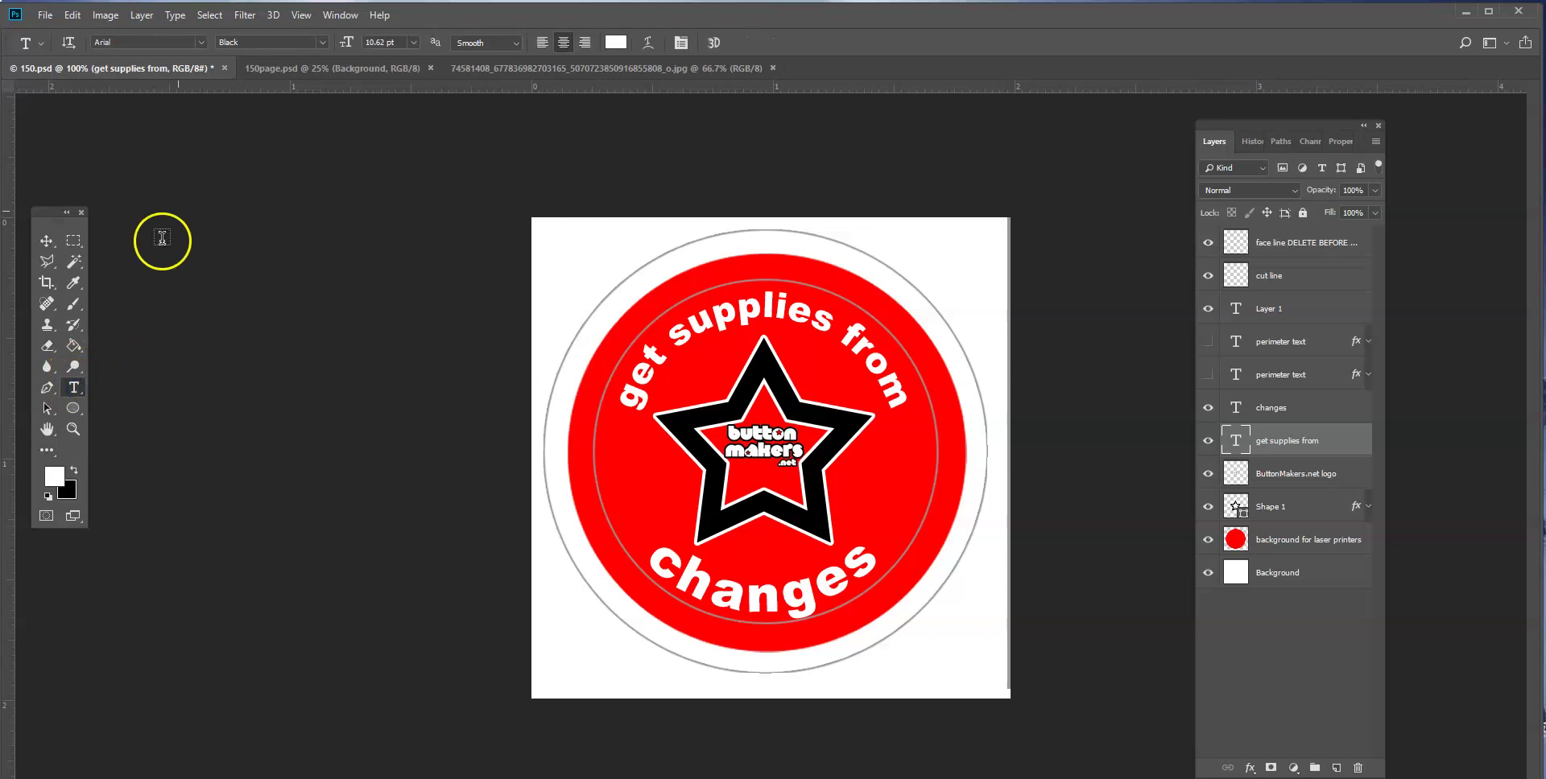
{"action": "left_click", "coordinate": [770, 304]}
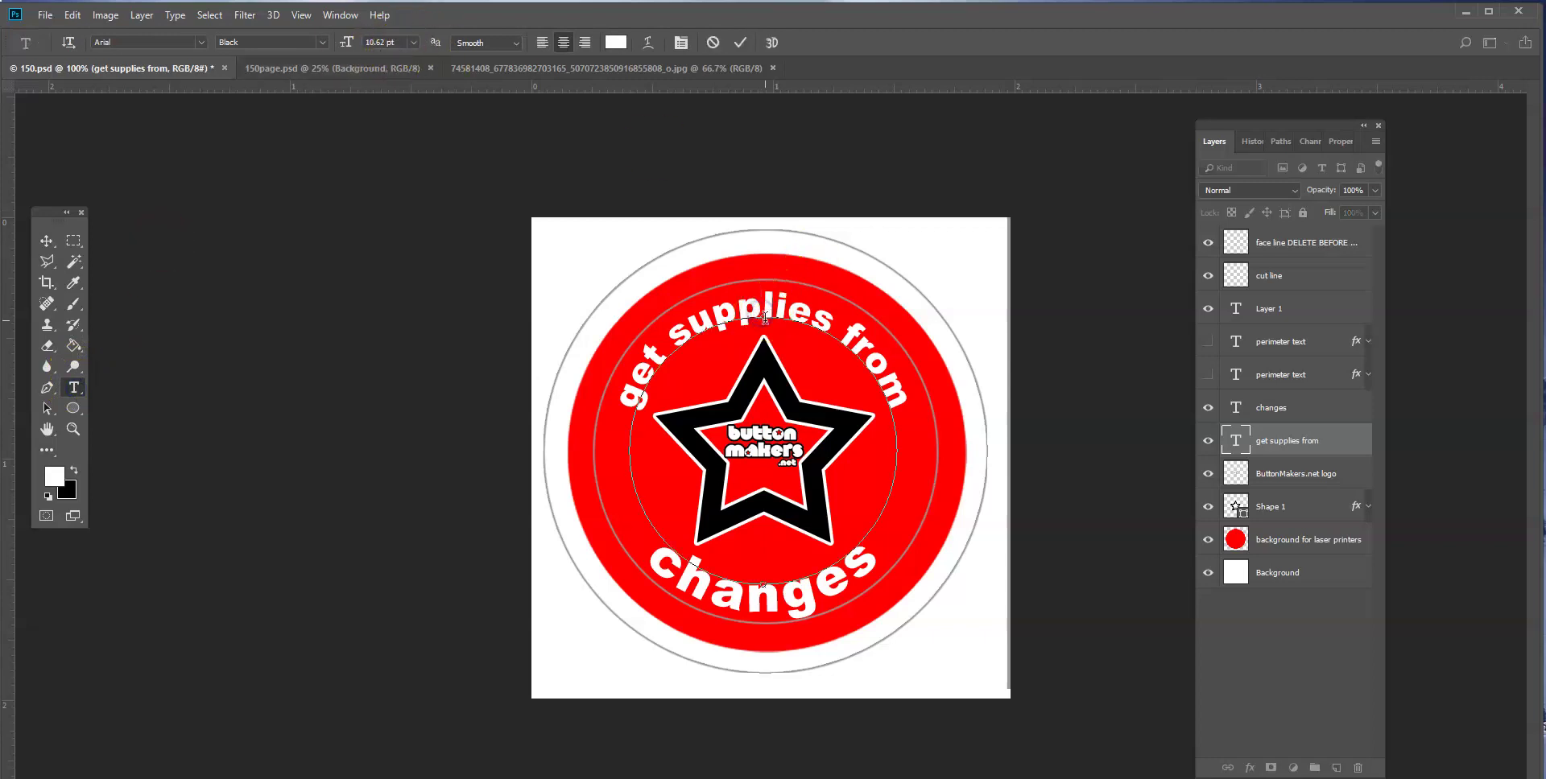
{"action": "key", "text": "ctrl+a"}
{"action": "left_click", "coordinate": [413, 42]}
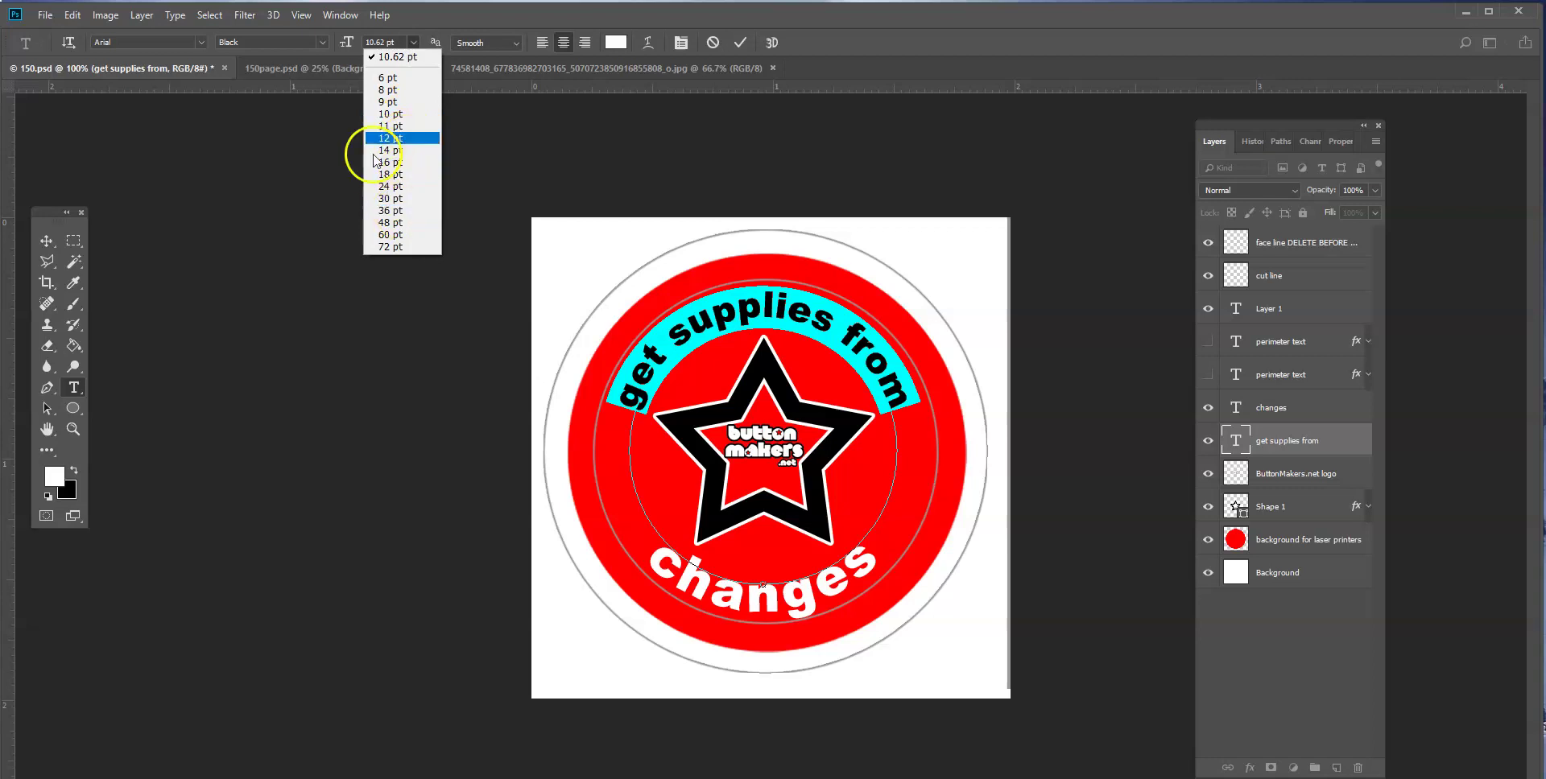
{"action": "left_click", "coordinate": [387, 90]}
{"action": "left_click", "coordinate": [413, 41]}
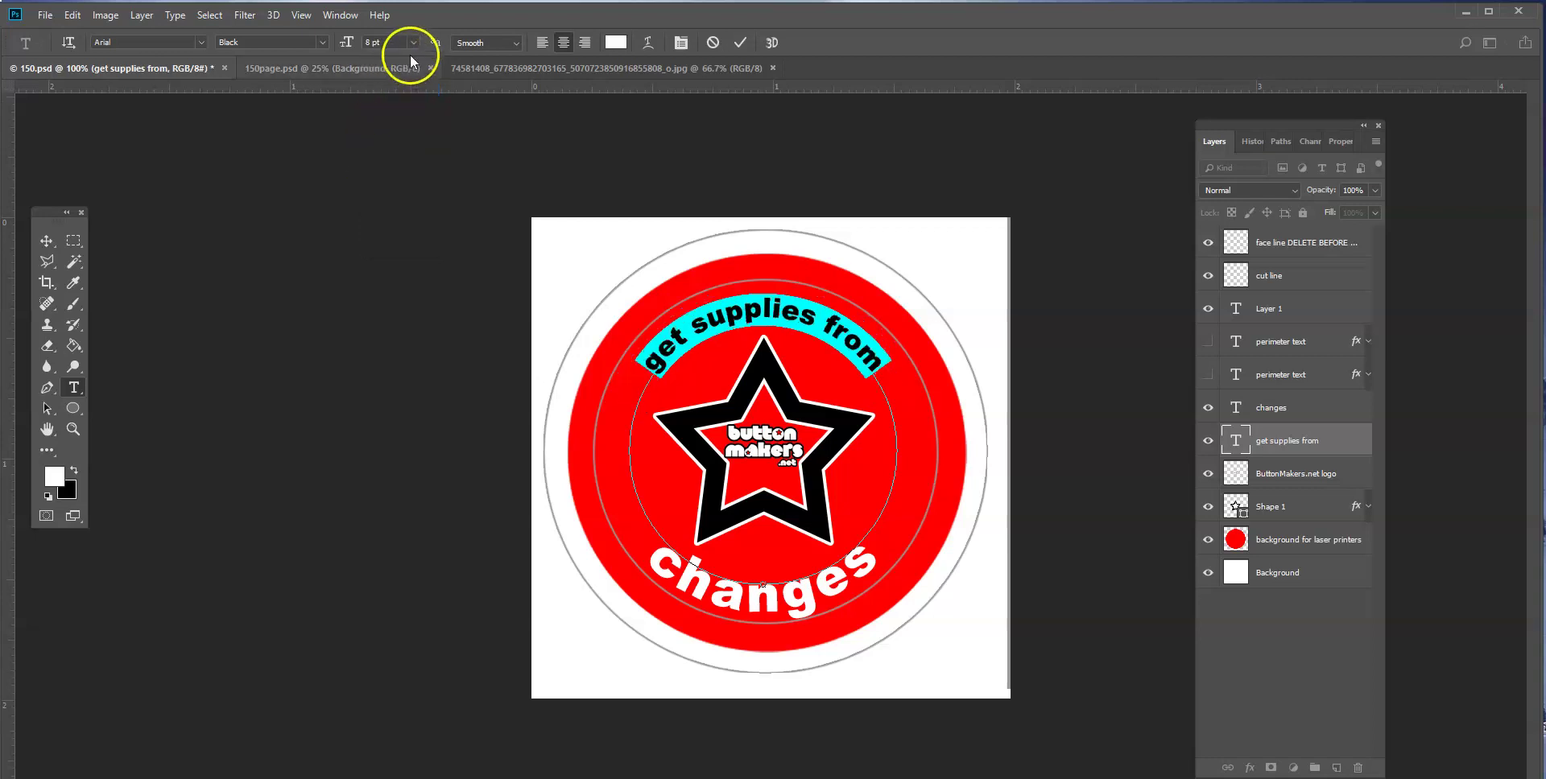
{"action": "left_click", "coordinate": [396, 152]}
{"action": "left_click", "coordinate": [616, 42]}
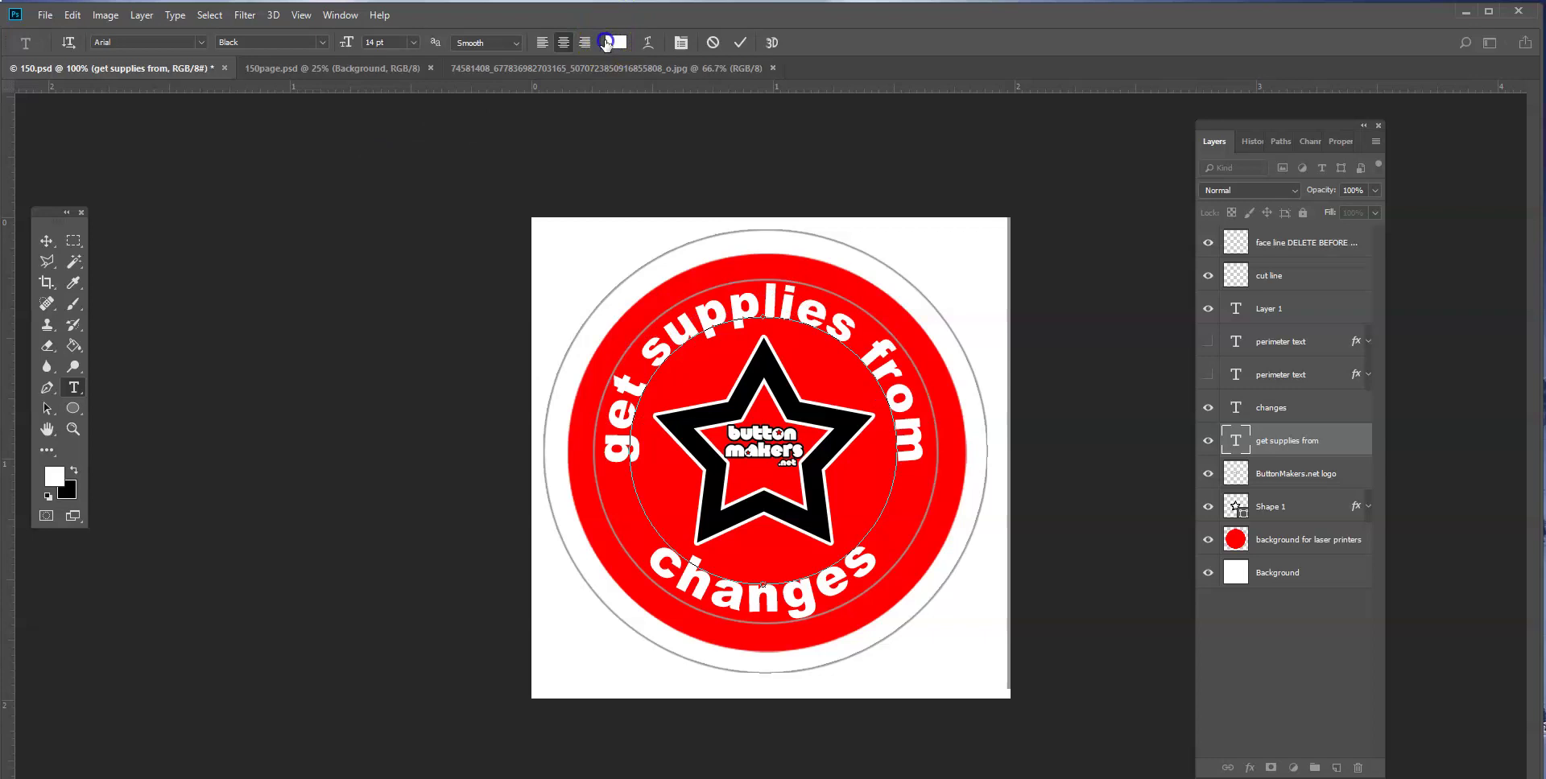
{"action": "left_click", "coordinate": [871, 427]}
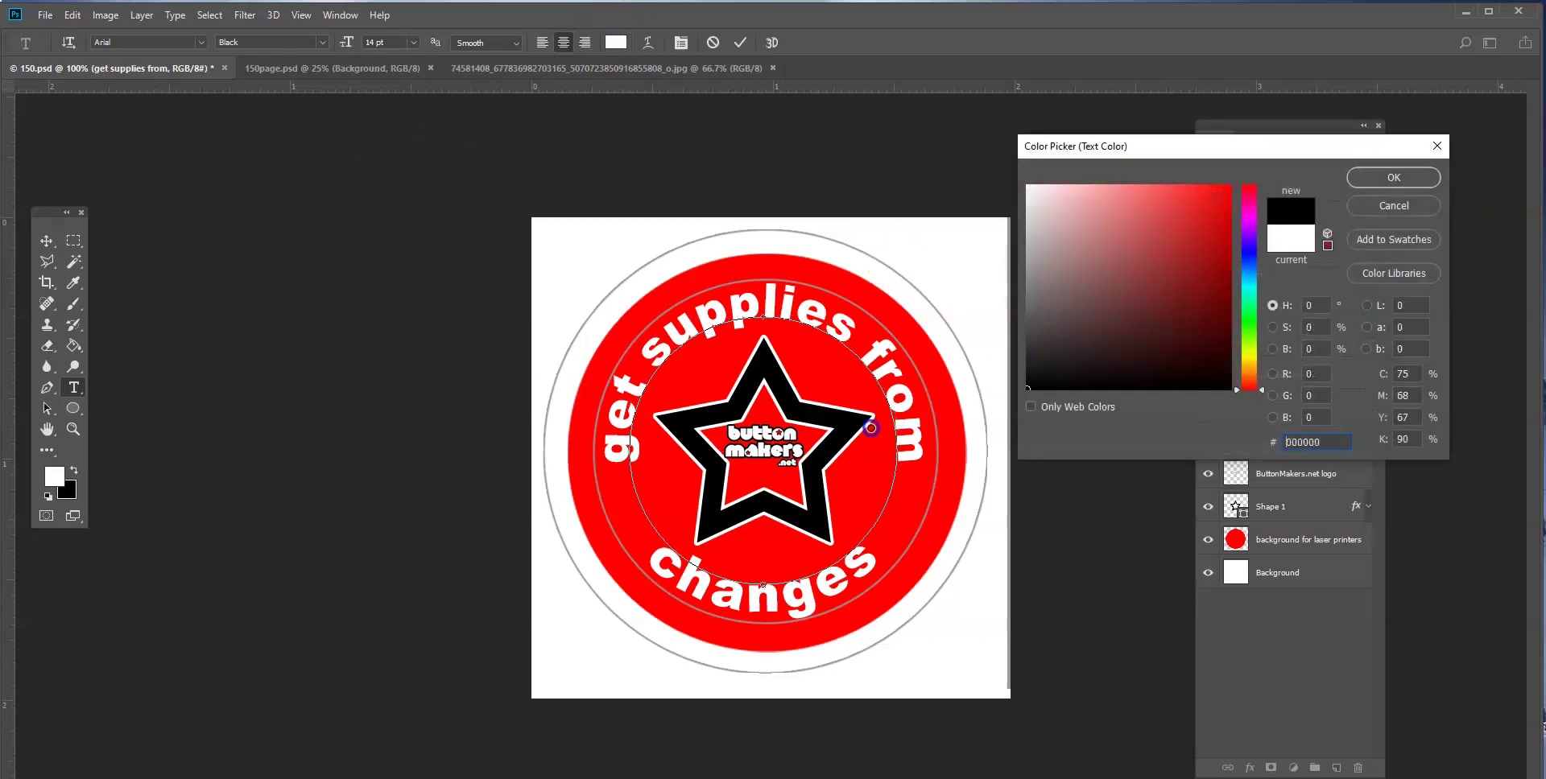
{"action": "left_click", "coordinate": [1369, 175]}
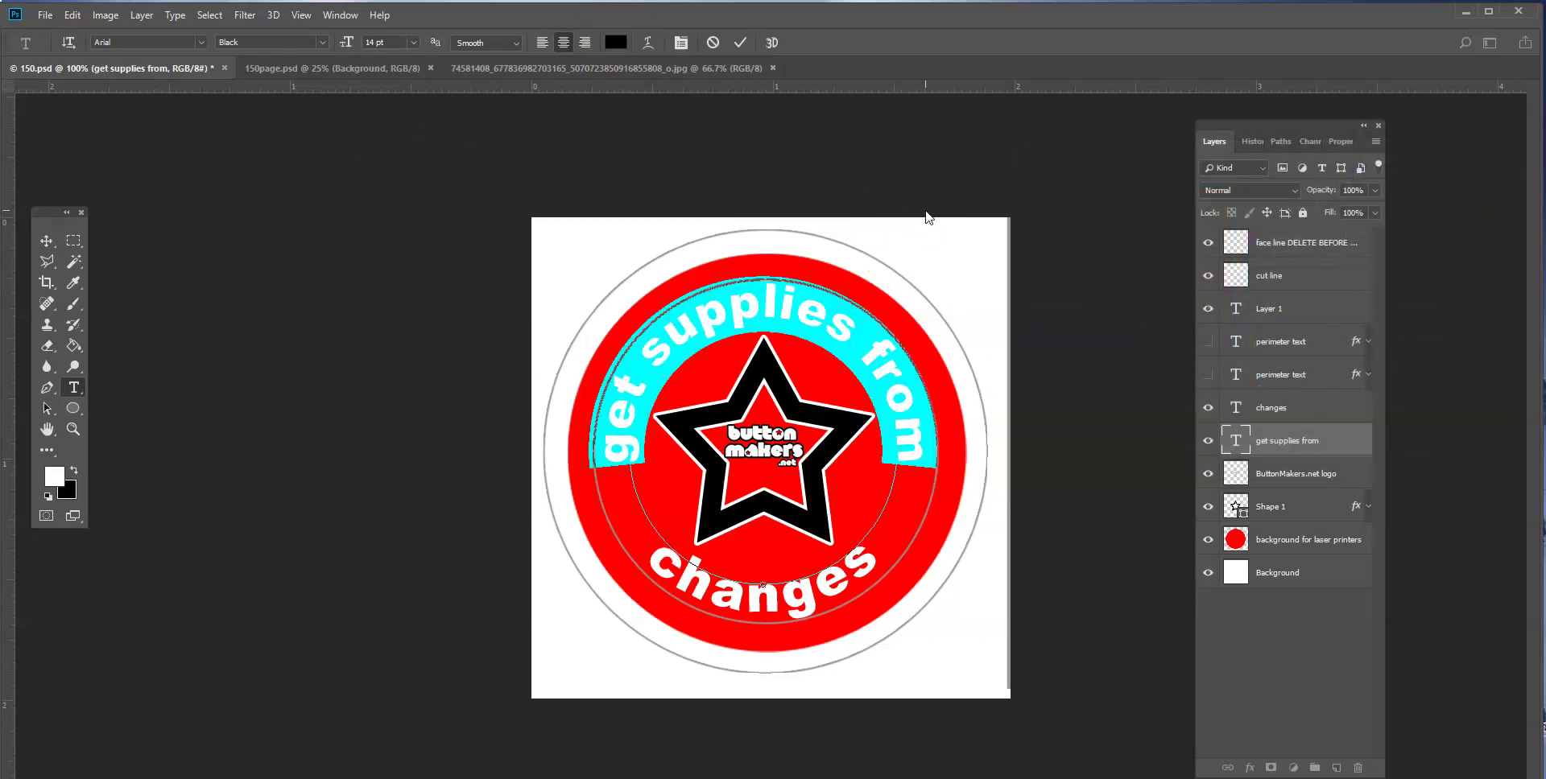
Step: Try faux bold on the top text in the Character panel, then turn it back off
{"action": "left_click", "coordinate": [341, 14]}
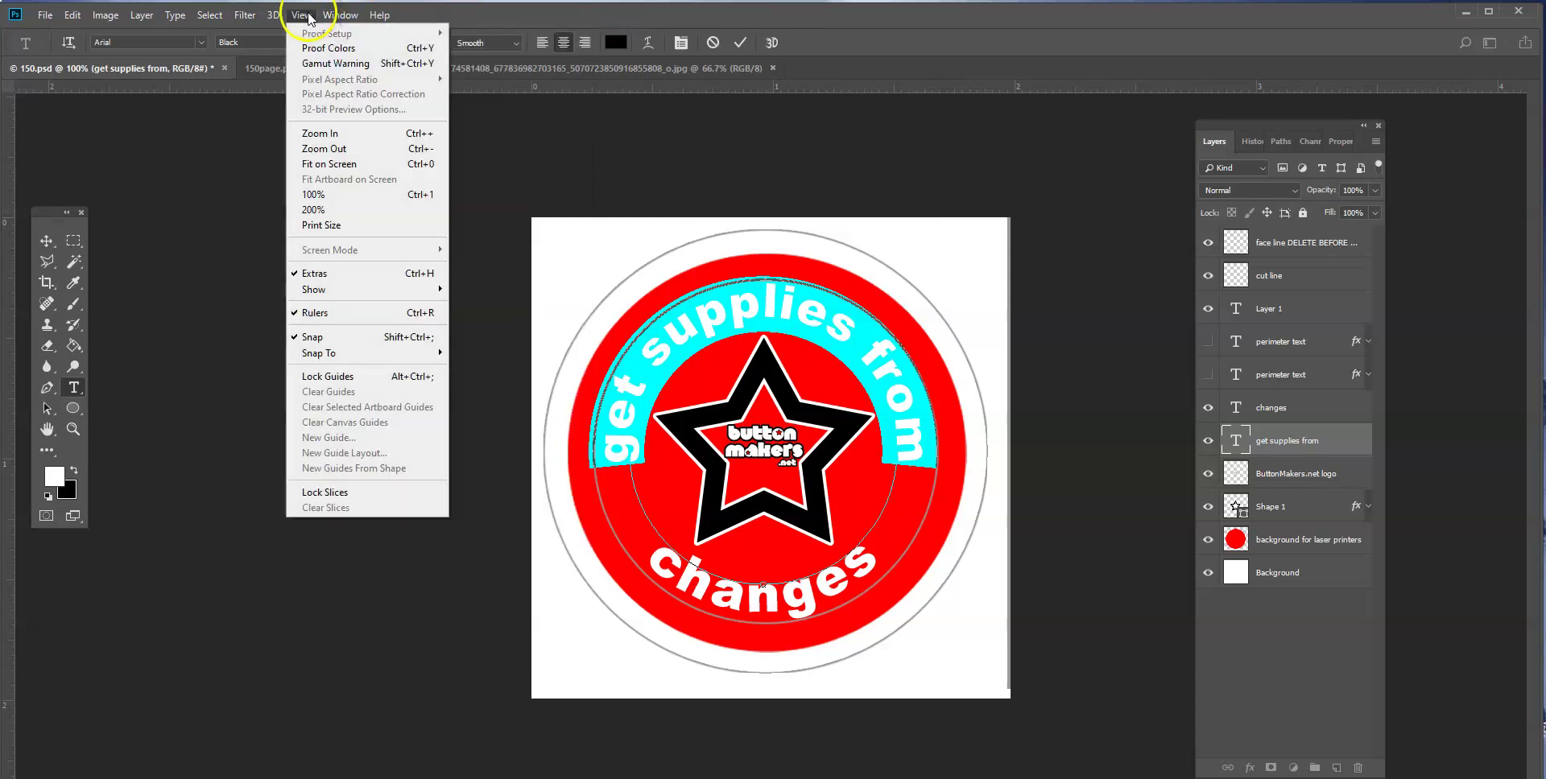
{"action": "mouse_move", "coordinate": [341, 15]}
{"action": "left_click", "coordinate": [392, 207]}
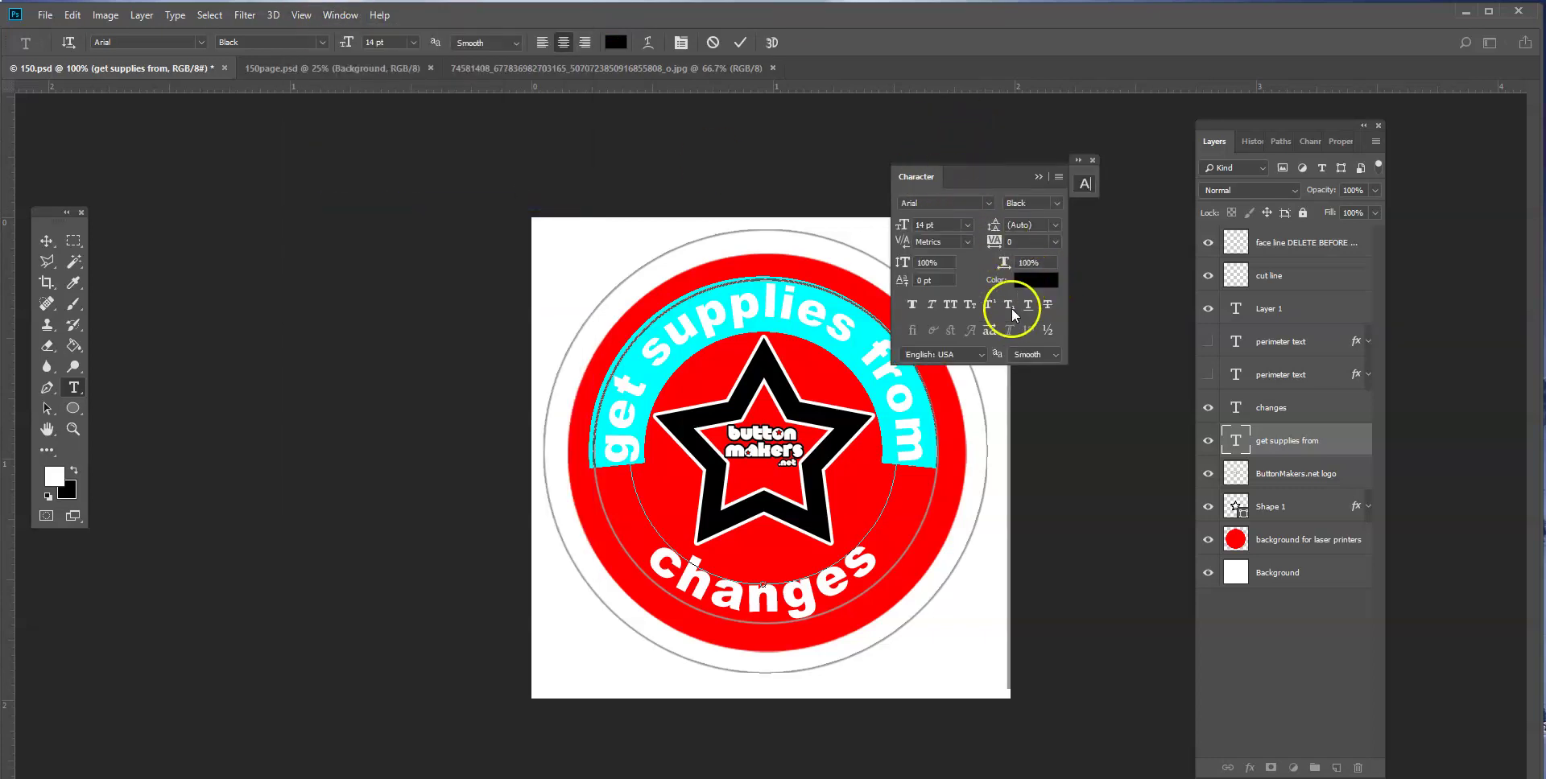
{"action": "left_click", "coordinate": [911, 306]}
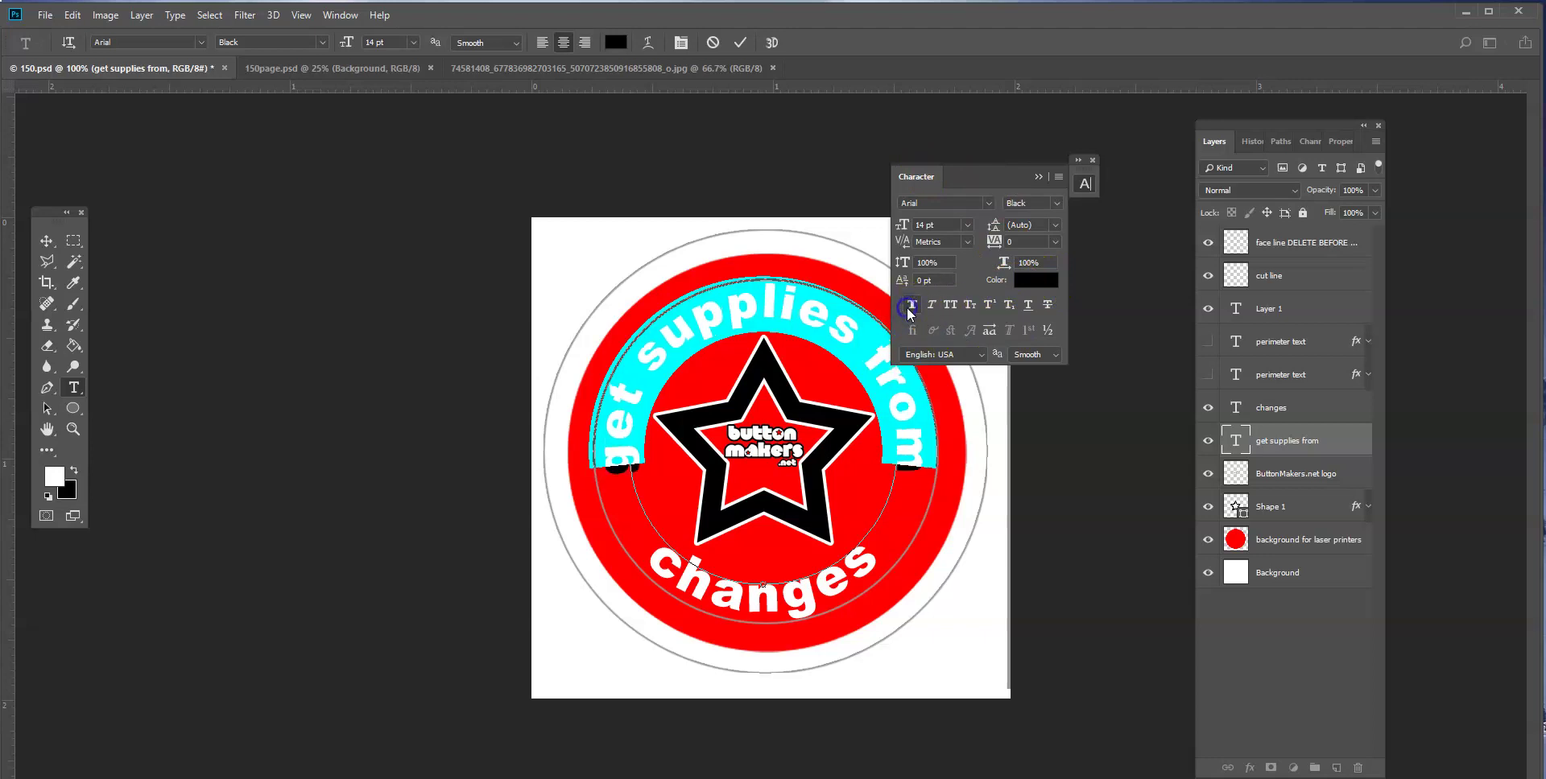
{"action": "left_click", "coordinate": [911, 306]}
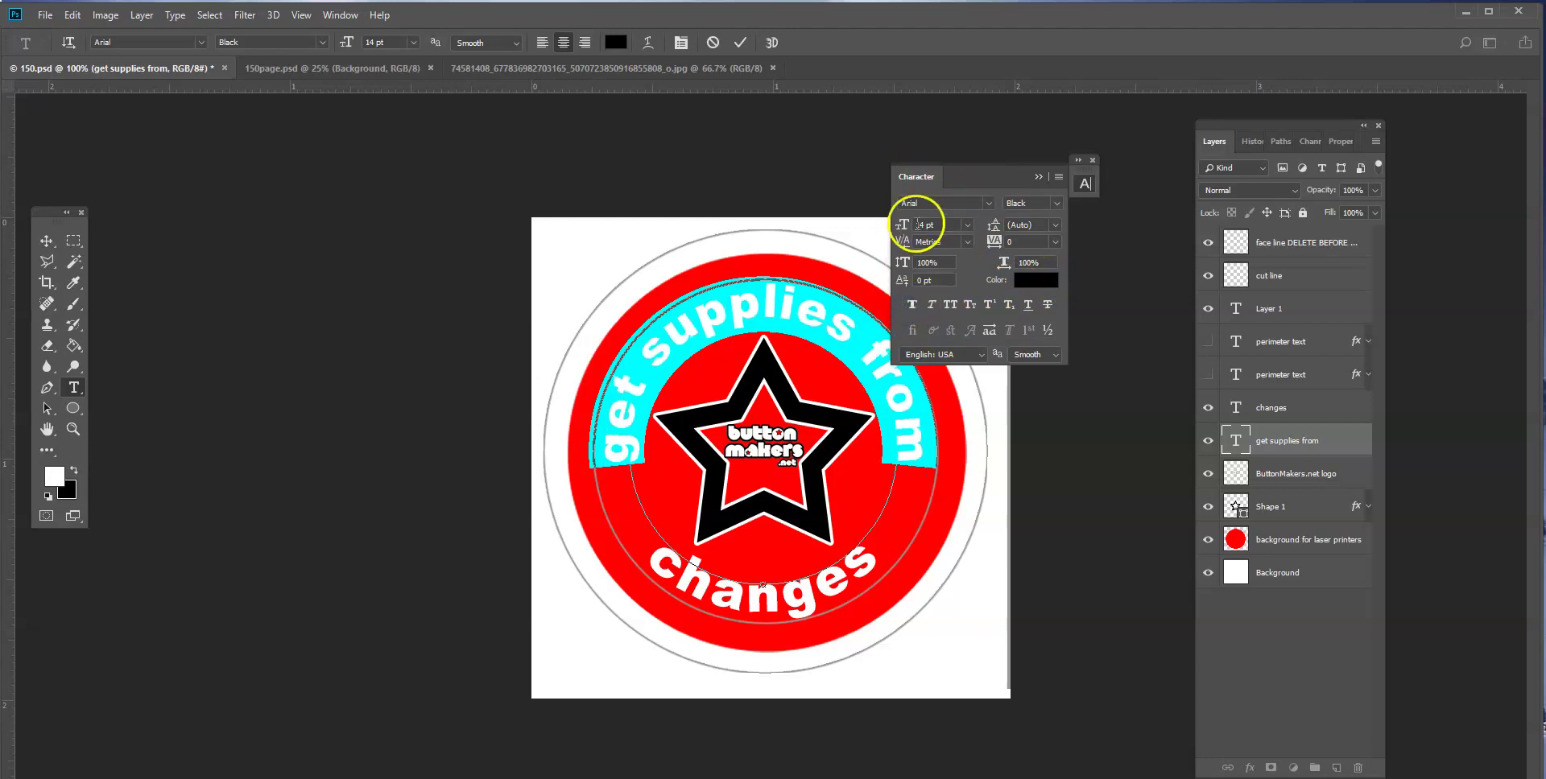
{"action": "left_click", "coordinate": [1039, 177]}
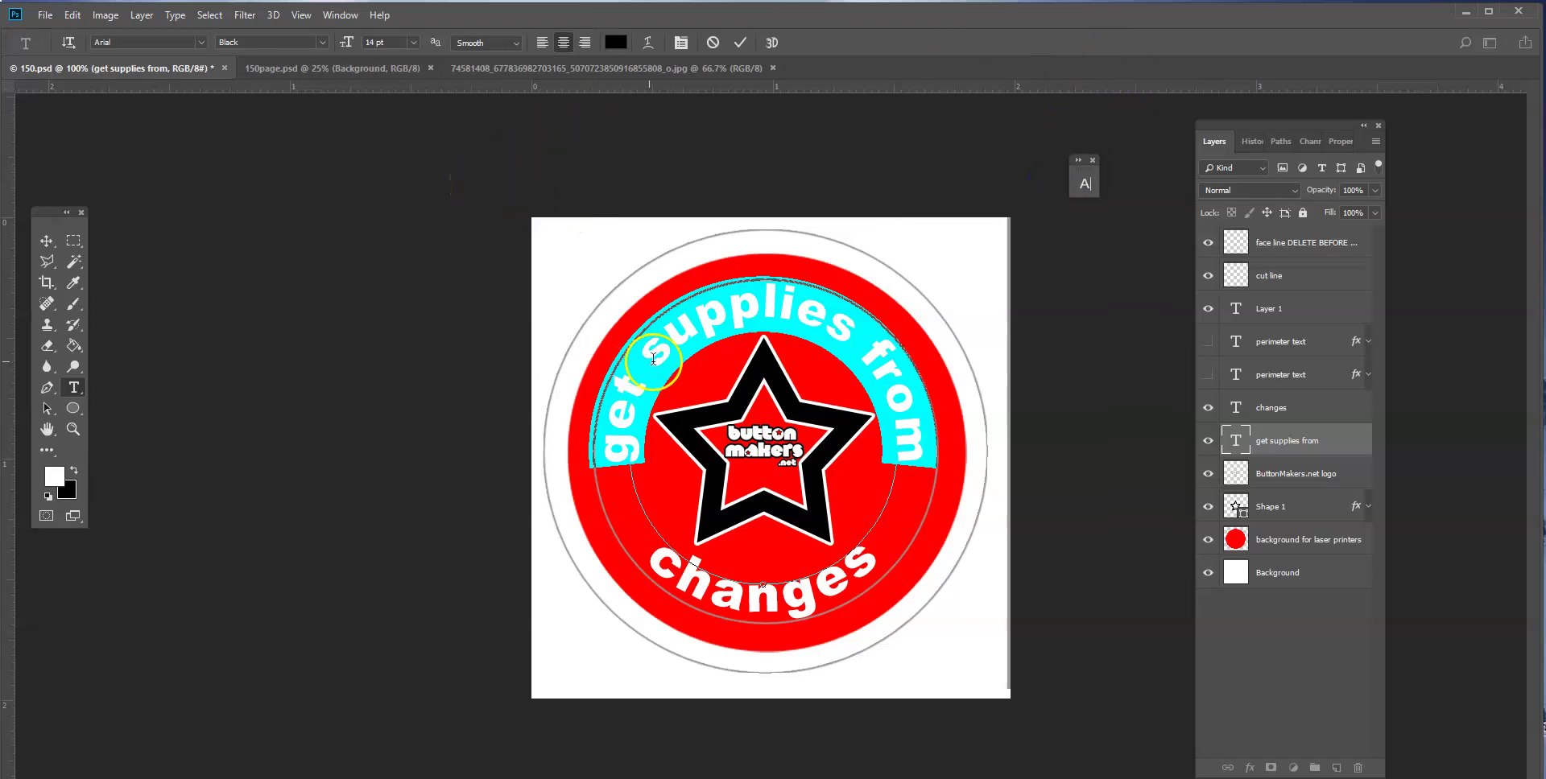
Step: Use the font style list to set 'get supplies from' in Black, then deselect and reselect it
{"action": "left_click", "coordinate": [320, 43]}
{"action": "left_click", "coordinate": [319, 43]}
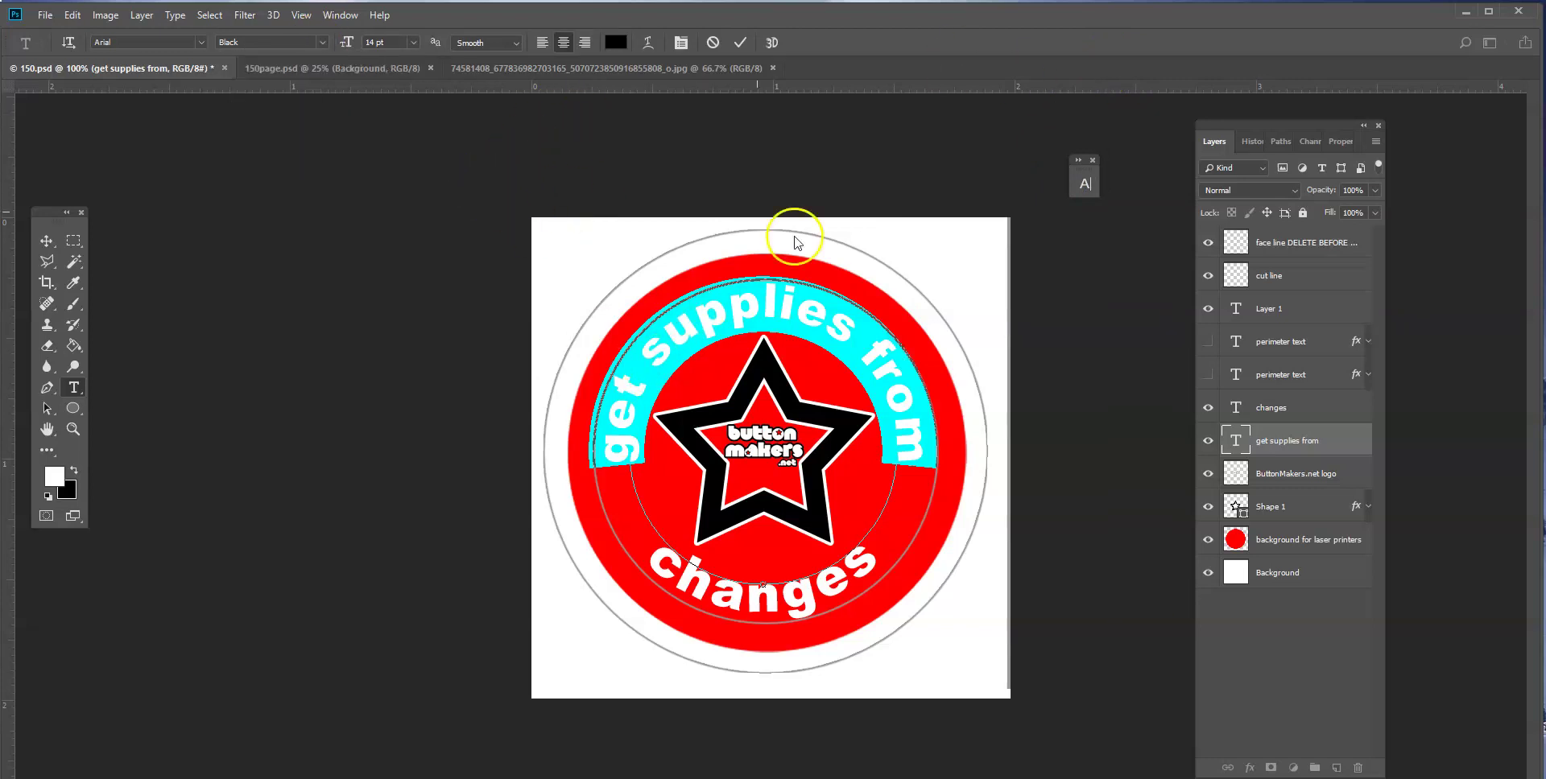
{"action": "left_click", "coordinate": [796, 312]}
{"action": "left_click_drag", "start_coordinate": [864, 326], "coordinate": [47, 418]}
{"action": "left_click", "coordinate": [47, 411]}
{"action": "left_click", "coordinate": [754, 322]}
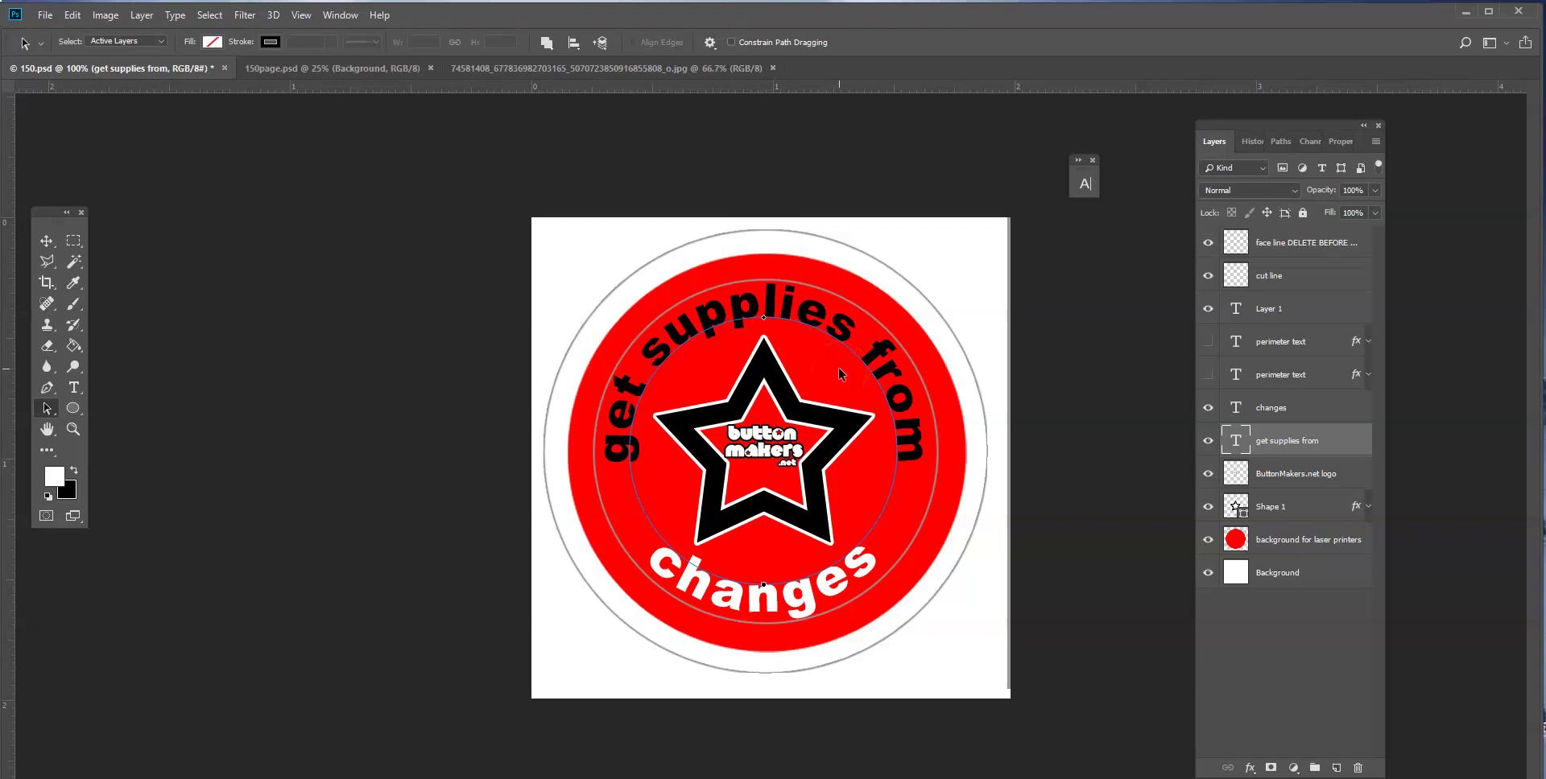
{"action": "mouse_move", "coordinate": [786, 314]}
{"action": "left_mouse_down"}
{"action": "mouse_move", "coordinate": [757, 308]}
{"action": "mouse_move", "coordinate": [751, 439]}
{"action": "mouse_move", "coordinate": [777, 387]}
{"action": "mouse_move", "coordinate": [466, 348]}
{"action": "mouse_move", "coordinate": [534, 276]}
{"action": "mouse_move", "coordinate": [724, 300]}
{"action": "mouse_move", "coordinate": [754, 282]}
{"action": "mouse_move", "coordinate": [766, 320]}
{"action": "mouse_move", "coordinate": [761, 297]}
{"action": "left_mouse_up"}
{"action": "mouse_move", "coordinate": [761, 297]}
{"action": "left_mouse_down"}
{"action": "mouse_move", "coordinate": [827, 280]}
{"action": "mouse_move", "coordinate": [953, 319]}
{"action": "mouse_move", "coordinate": [862, 221]}
{"action": "left_mouse_up"}
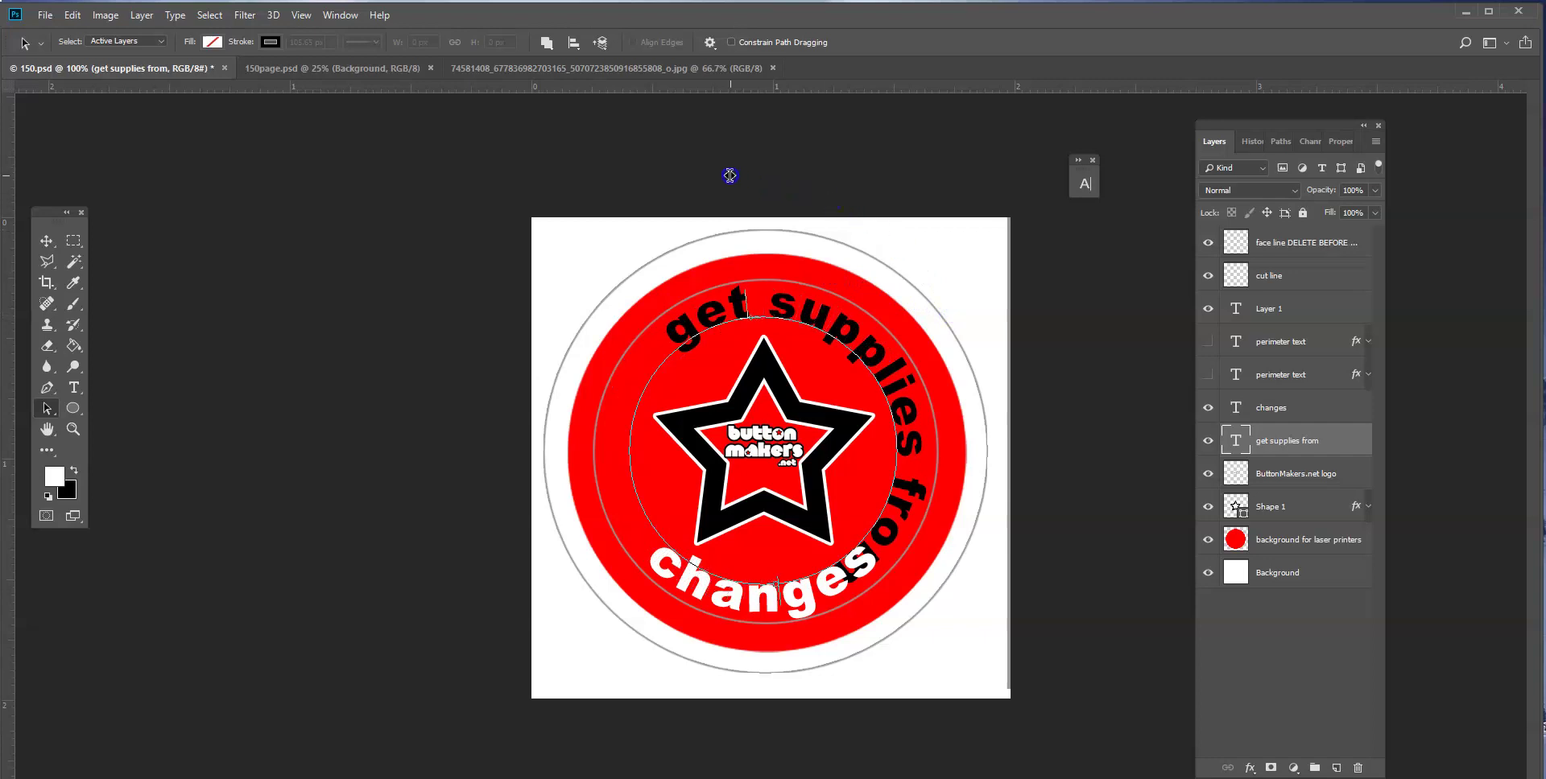
{"action": "left_click_drag", "start_coordinate": [730, 176], "coordinate": [683, 413]}
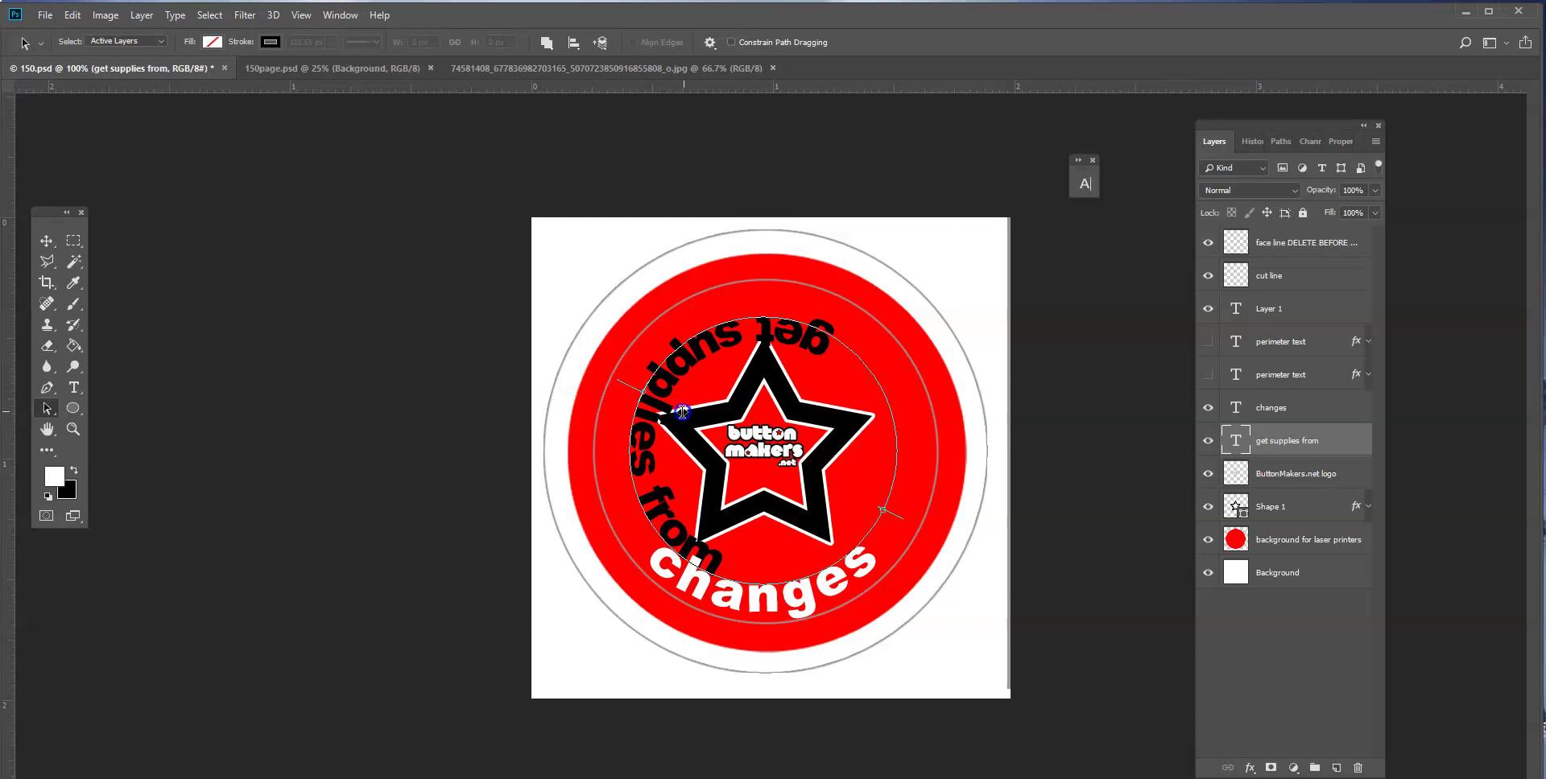
{"action": "left_click_drag", "start_coordinate": [619, 344], "coordinate": [766, 208]}
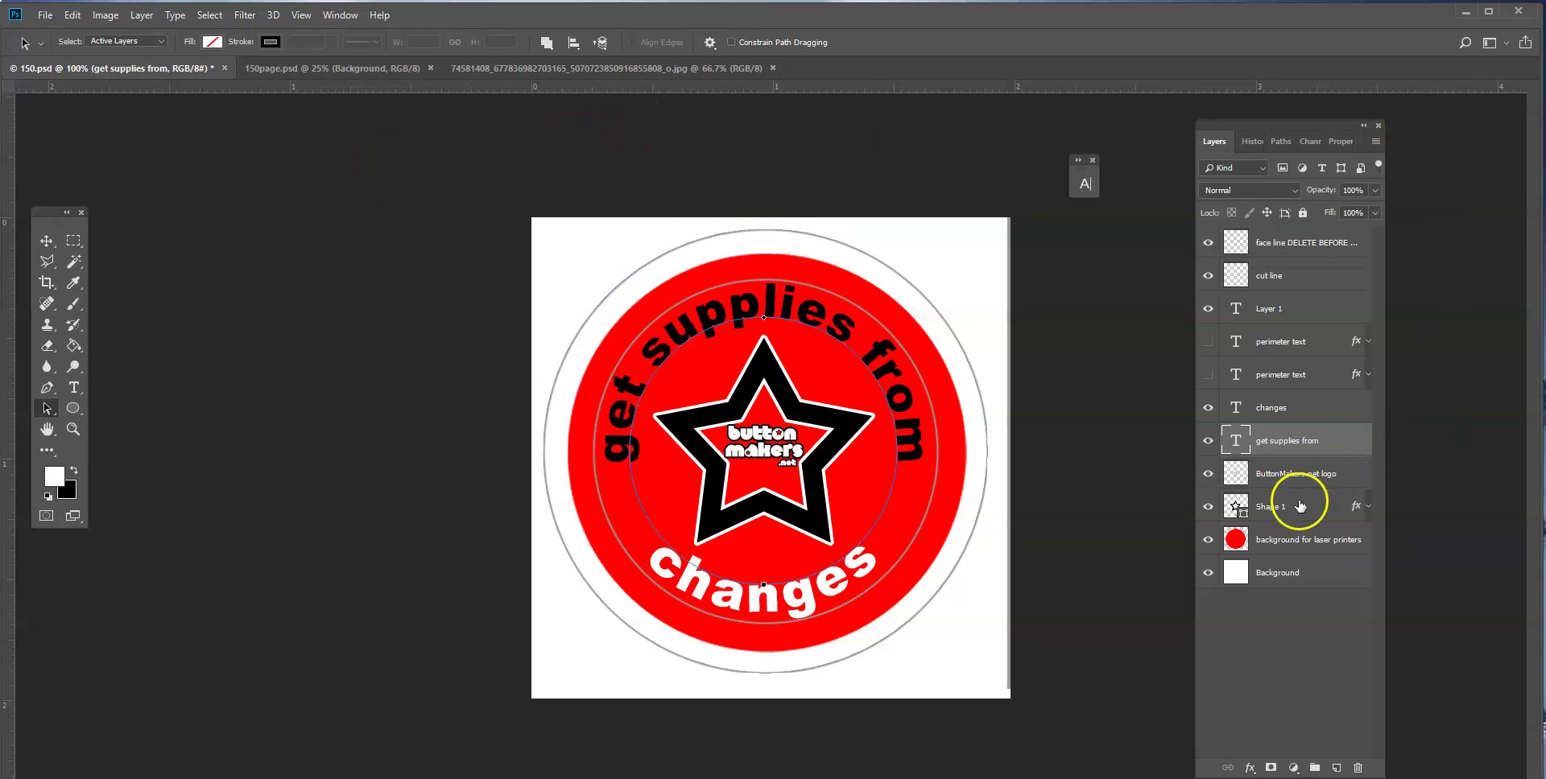
{"action": "left_click", "coordinate": [1286, 547]}
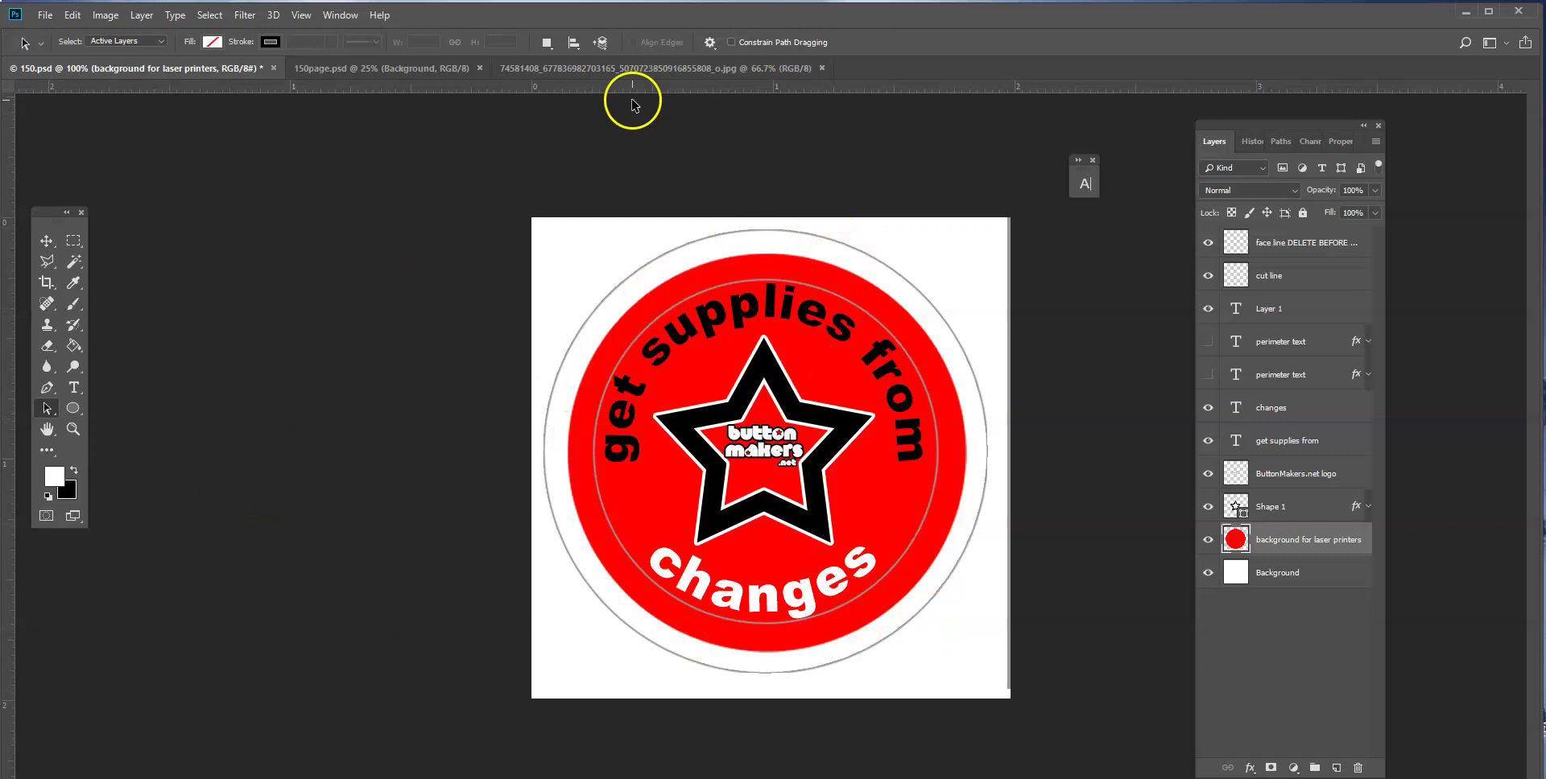
Step: Float the group photo window and drag the photo into 150.psd as Layer 2
{"action": "left_click", "coordinate": [572, 70]}
{"action": "left_click_drag", "start_coordinate": [581, 88], "coordinate": [382, 150]}
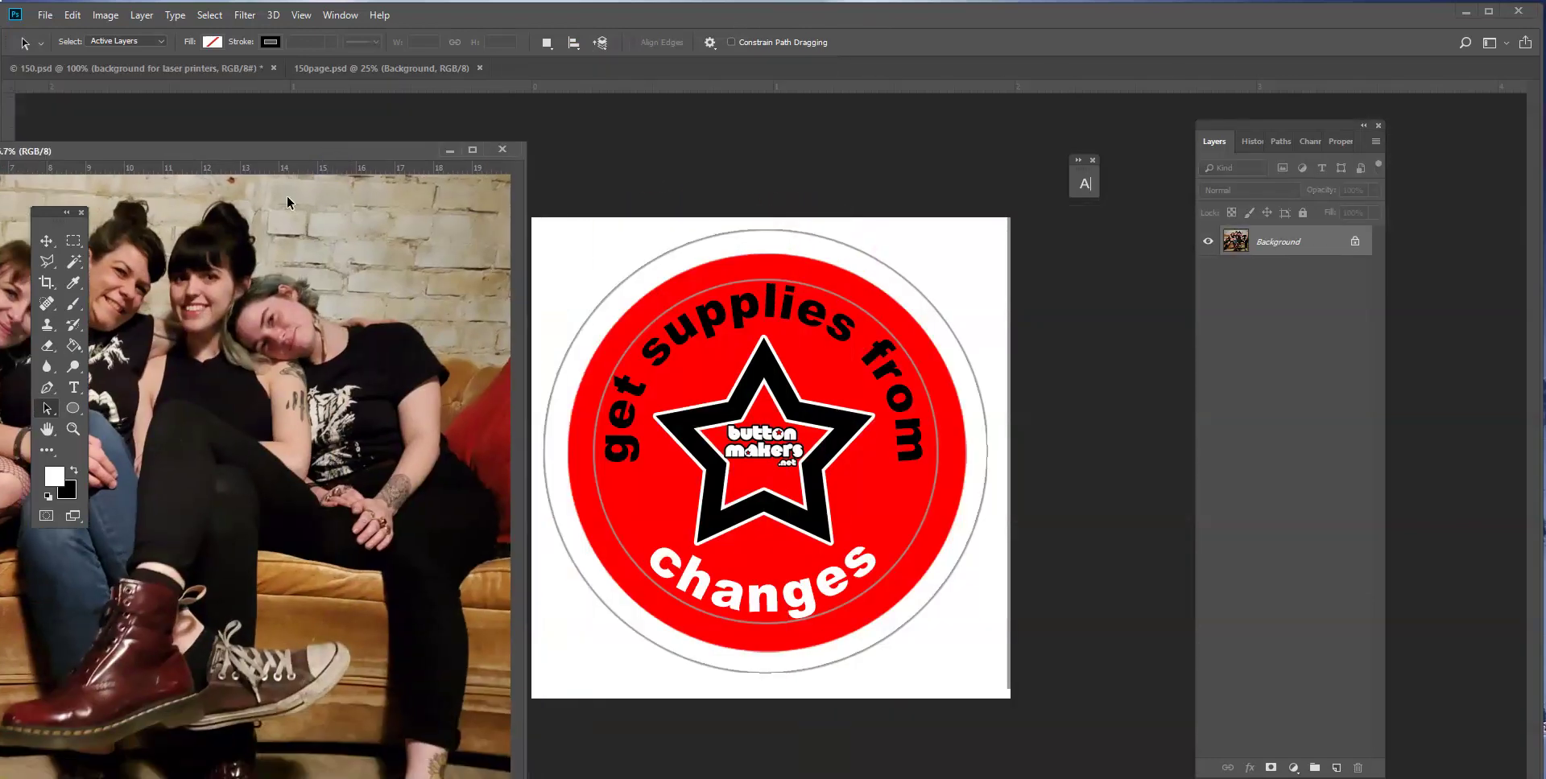
{"action": "left_click", "coordinate": [47, 241]}
{"action": "left_click_drag", "start_coordinate": [269, 574], "coordinate": [838, 435]}
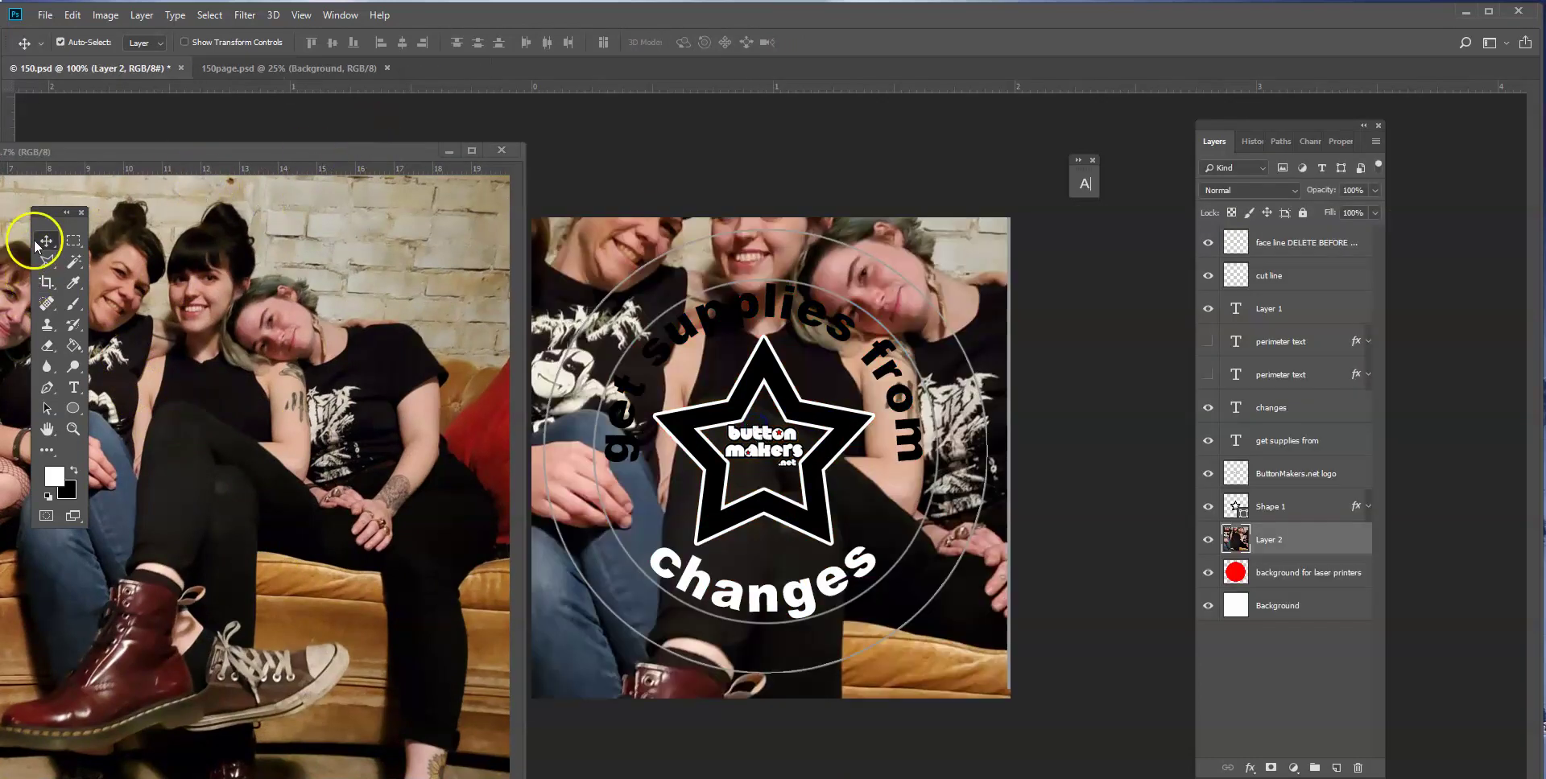
{"action": "left_click", "coordinate": [449, 151]}
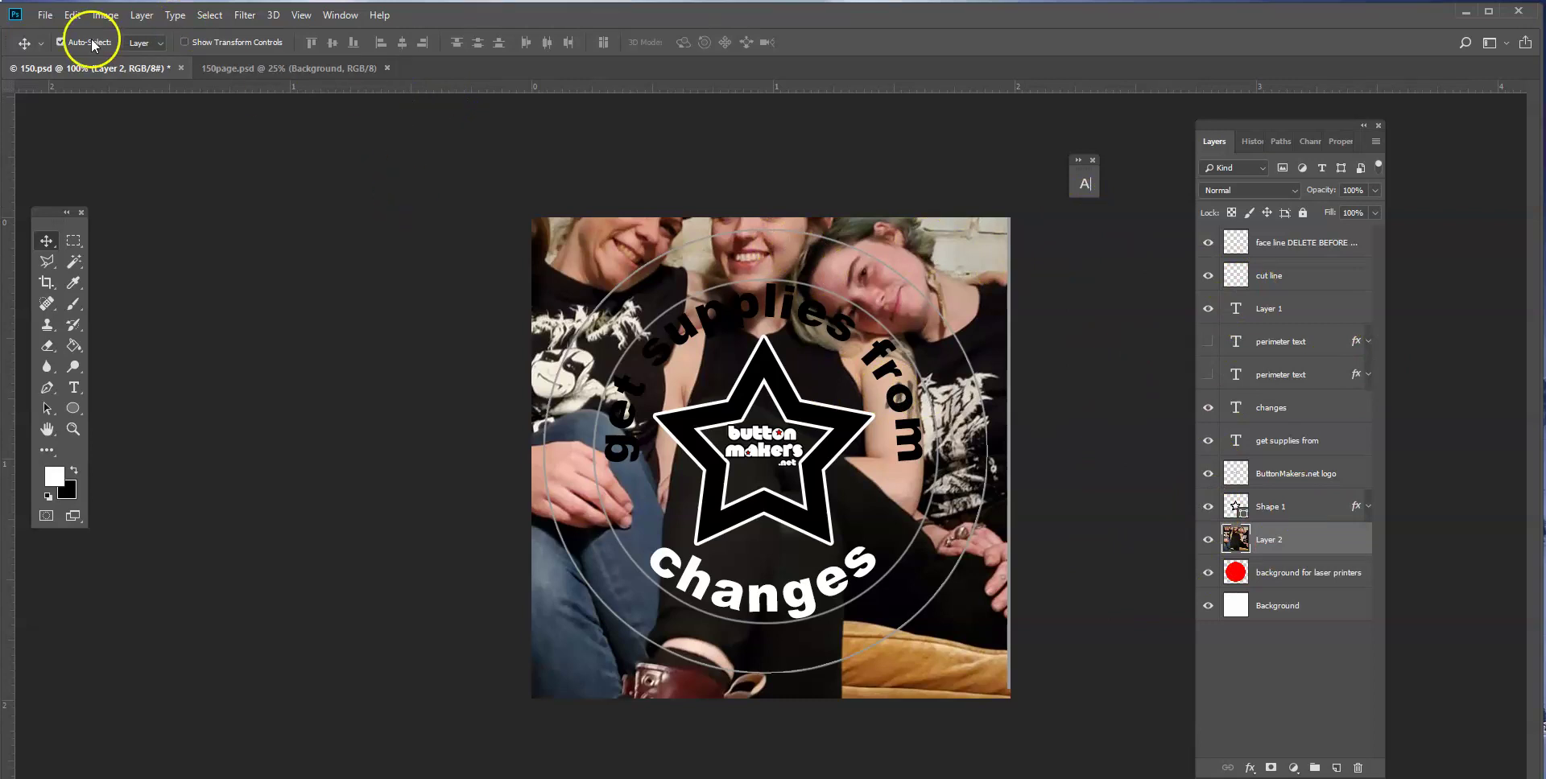
Step: Scale the group photo on Layer 2 down to about 31% and centre it on the button
{"action": "left_click", "coordinate": [72, 429]}
{"action": "left_click", "coordinate": [689, 471], "text": "alt"}
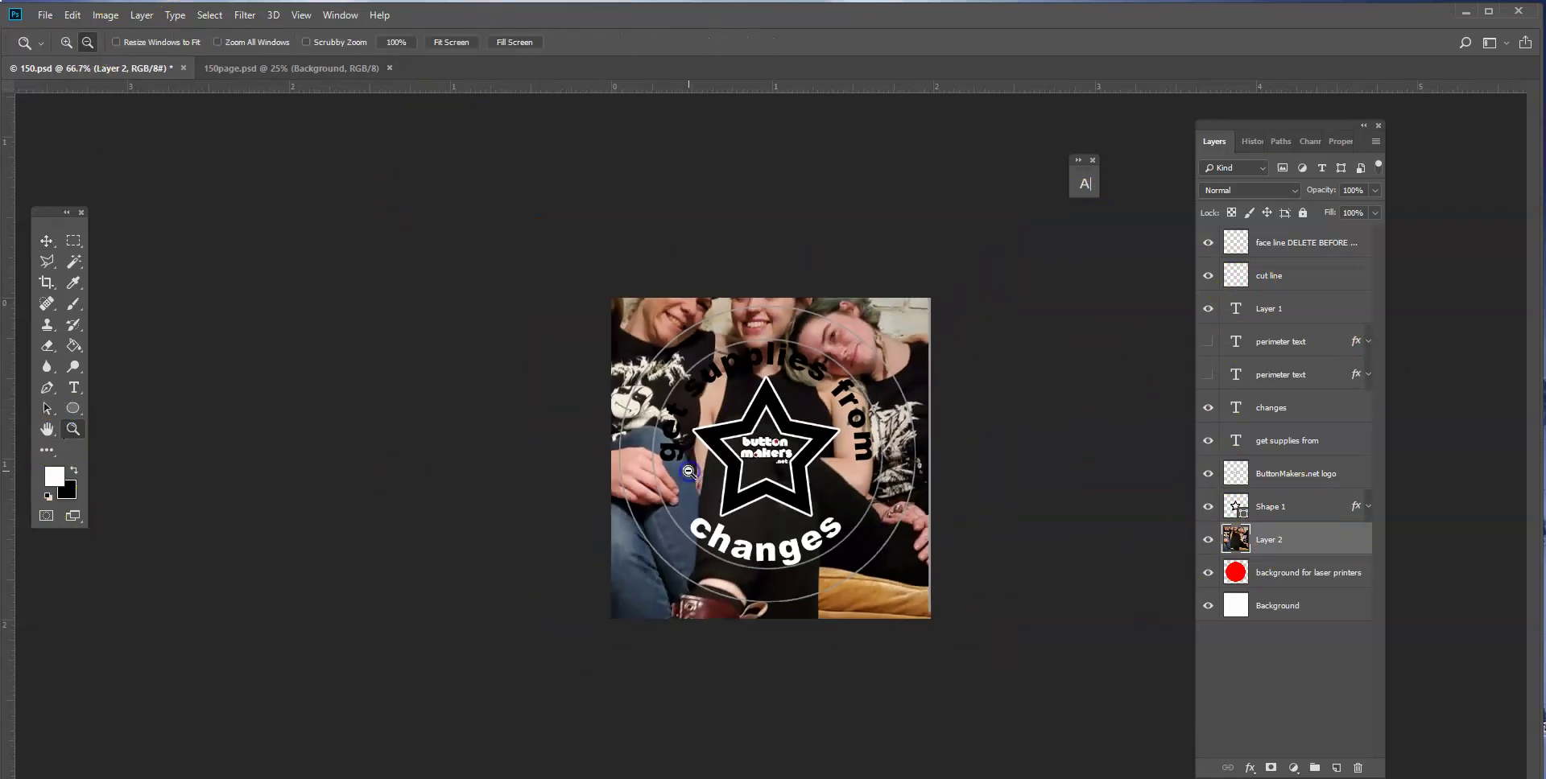
{"action": "left_click", "coordinate": [70, 15]}
{"action": "mouse_move", "coordinate": [238, 373]}
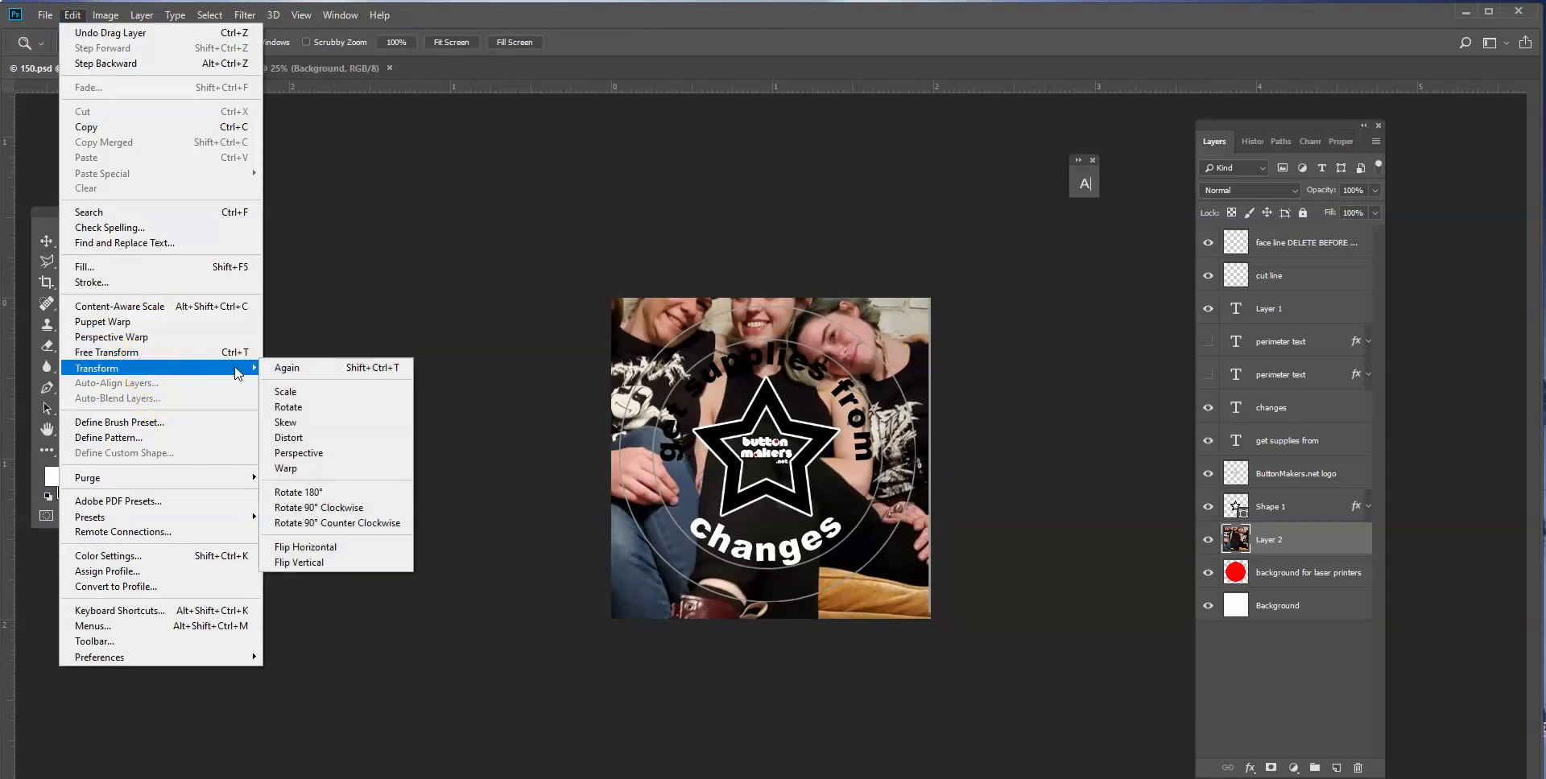
{"action": "left_click", "coordinate": [302, 392]}
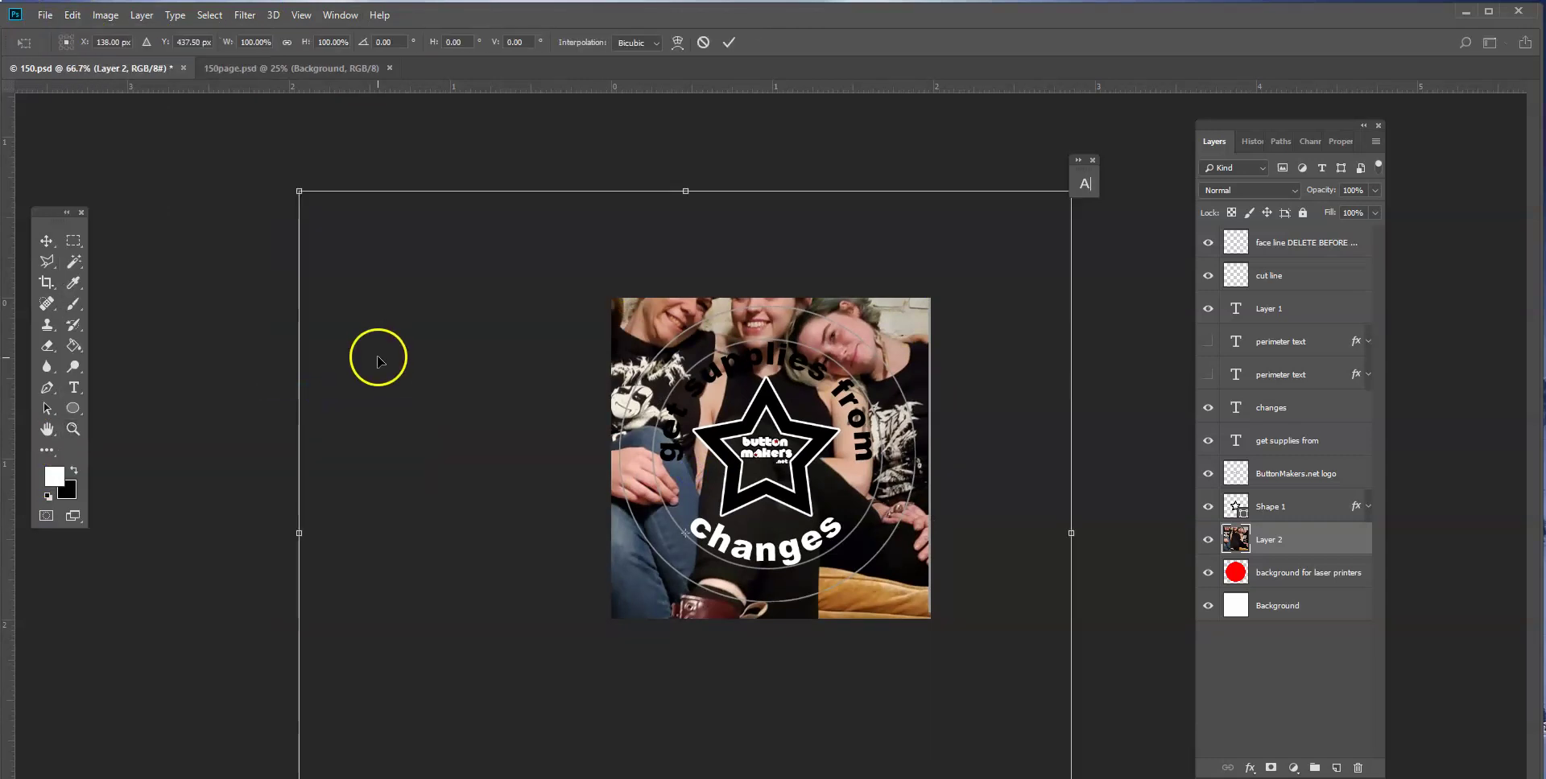
{"action": "left_click_drag", "start_coordinate": [303, 184], "coordinate": [520, 379]}
{"action": "left_click_drag", "start_coordinate": [580, 481], "coordinate": [659, 413]}
{"action": "left_click_drag", "start_coordinate": [592, 305], "coordinate": [667, 360]}
{"action": "key", "text": "Return"}
{"action": "key", "text": "z"}
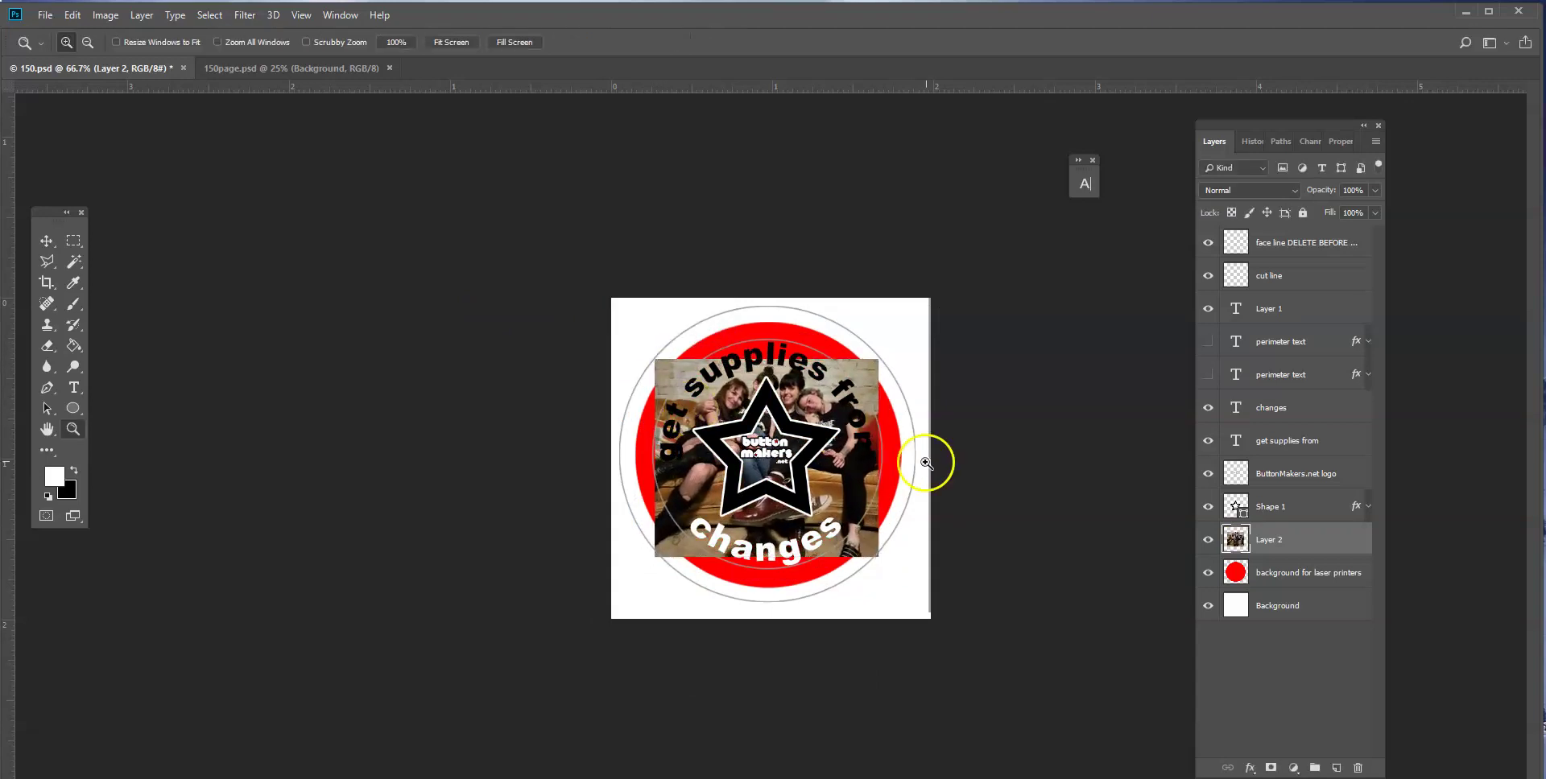
{"action": "left_click", "coordinate": [660, 482]}
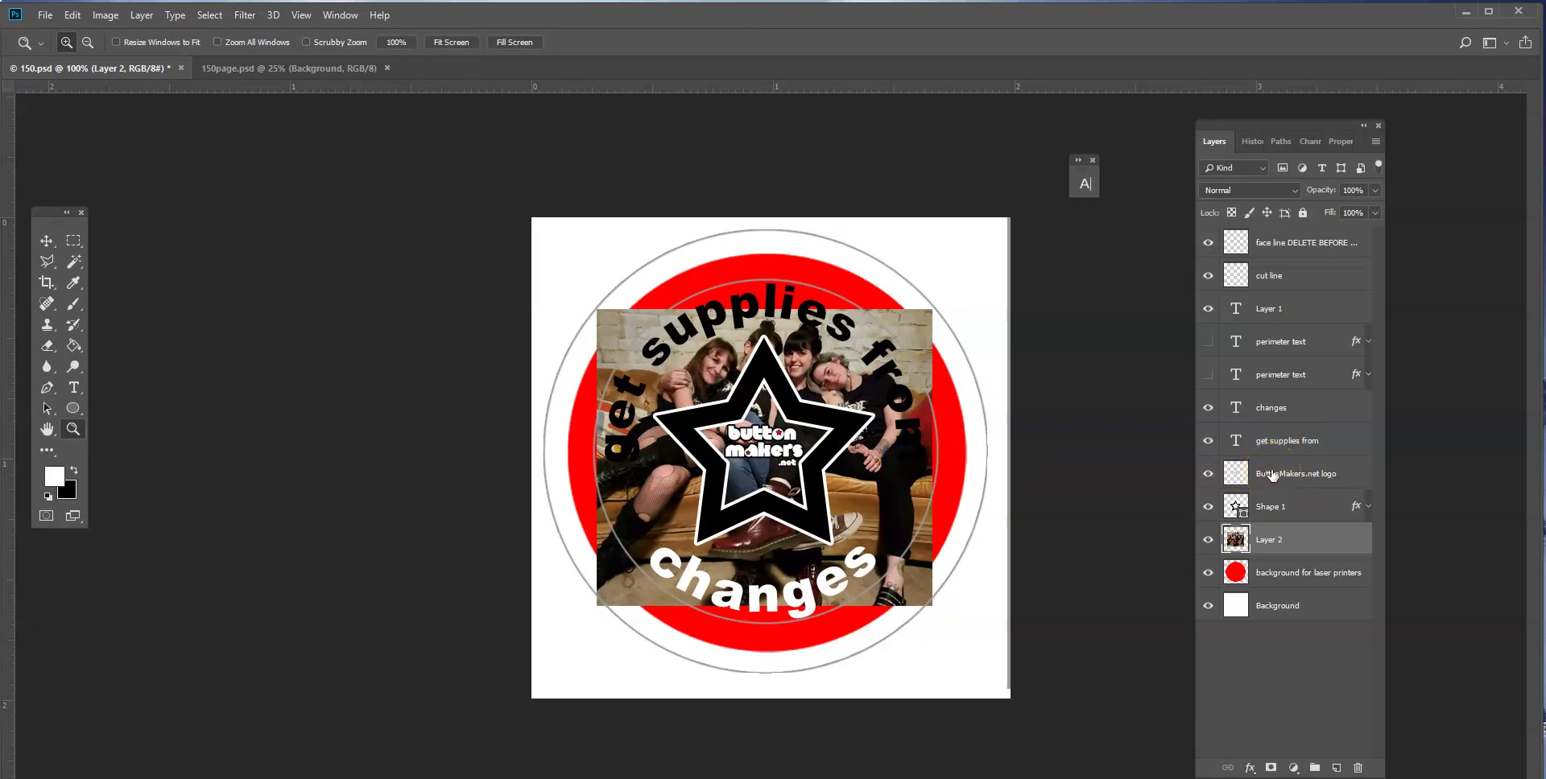
Step: Hide the star shape and ButtonMakers.net logo layers, then display the Rounded Text Top path
{"action": "left_click", "coordinate": [1208, 507]}
{"action": "left_click", "coordinate": [1208, 473]}
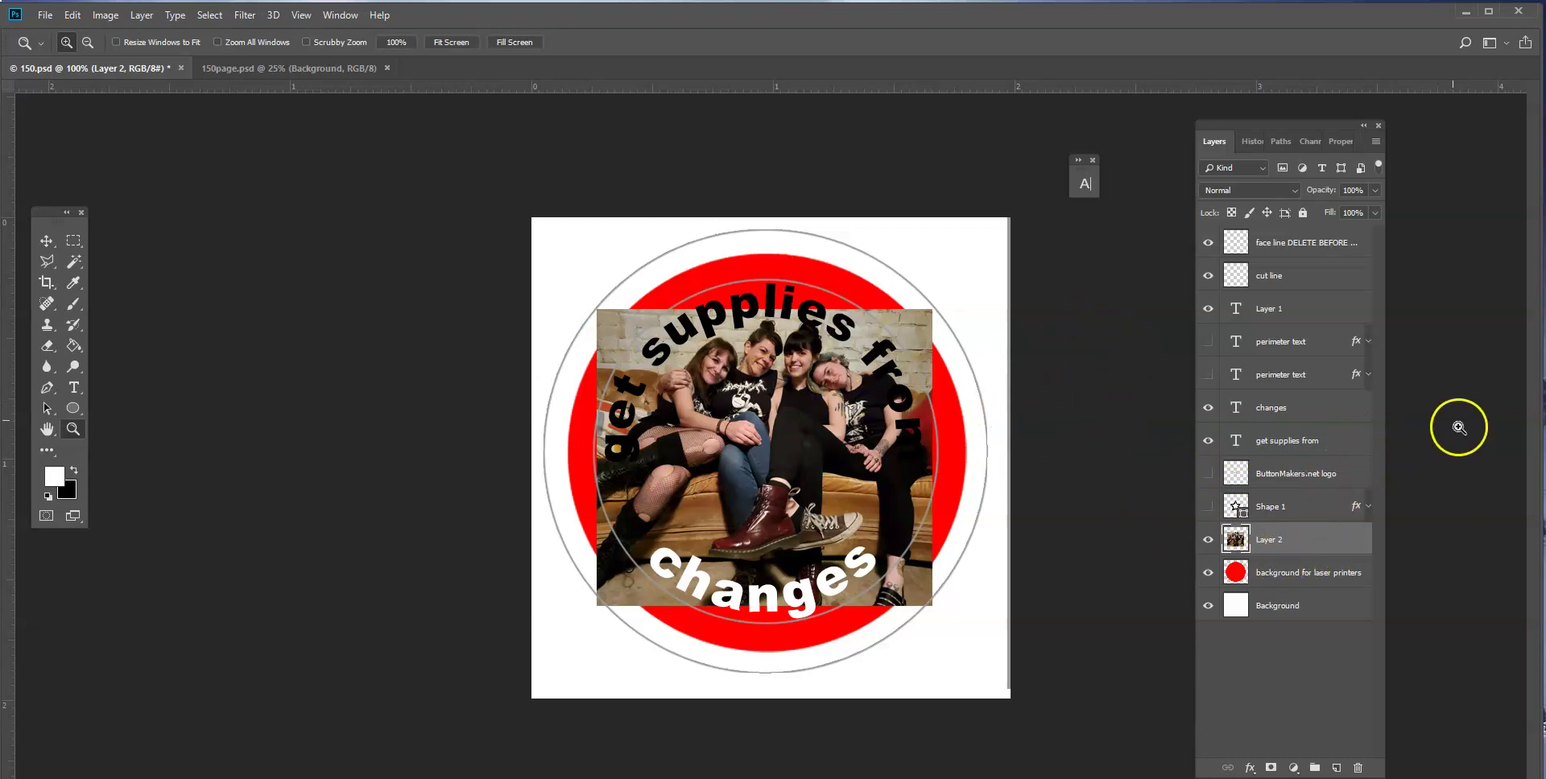
{"action": "left_click", "coordinate": [1281, 143]}
{"action": "left_click", "coordinate": [1267, 294]}
{"action": "left_click", "coordinate": [1256, 261]}
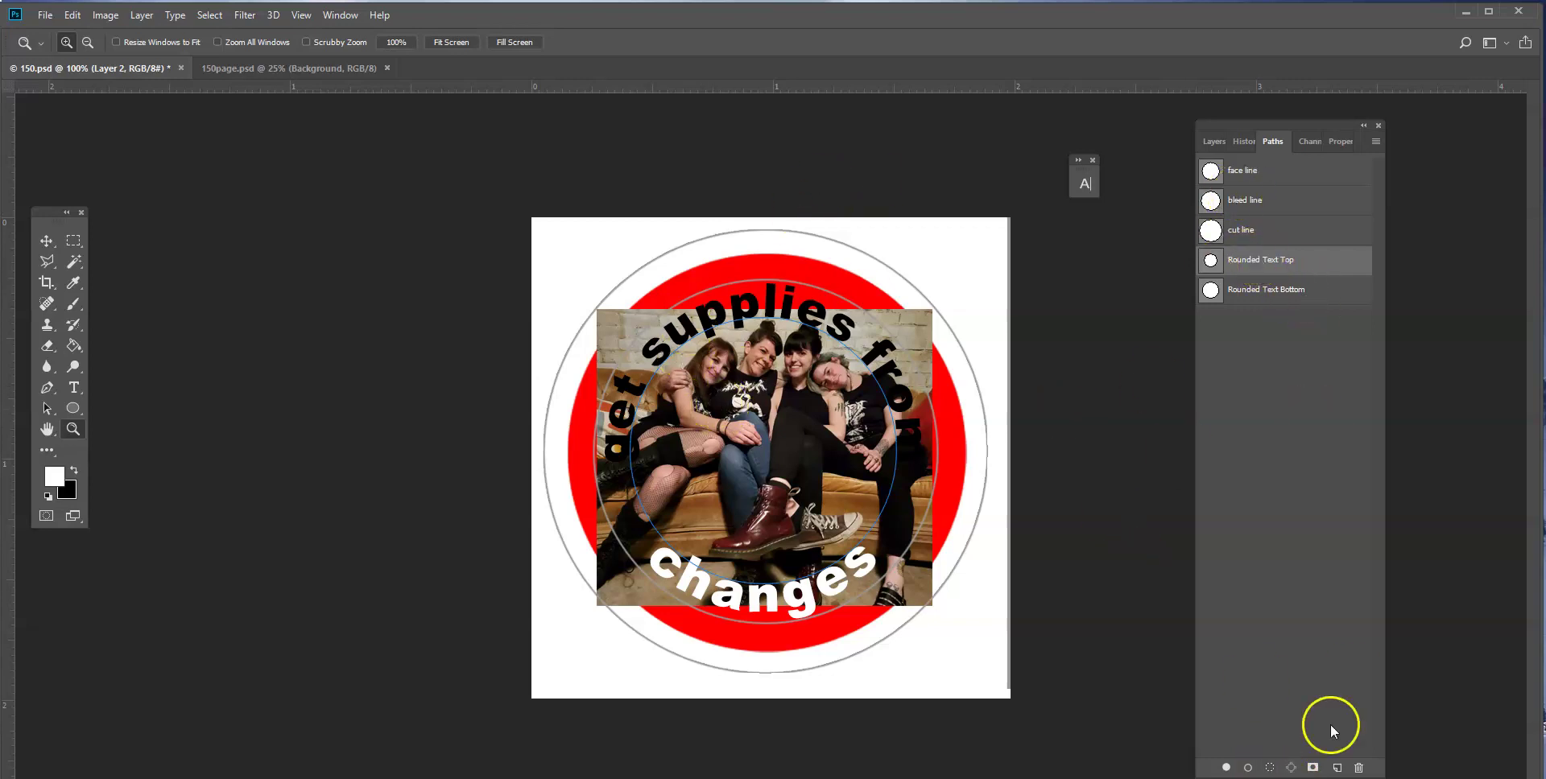
Step: Load the Rounded Text Top path as a selection and scale it to 92.77%
{"action": "left_click", "coordinate": [1270, 769]}
{"action": "left_click", "coordinate": [1214, 142]}
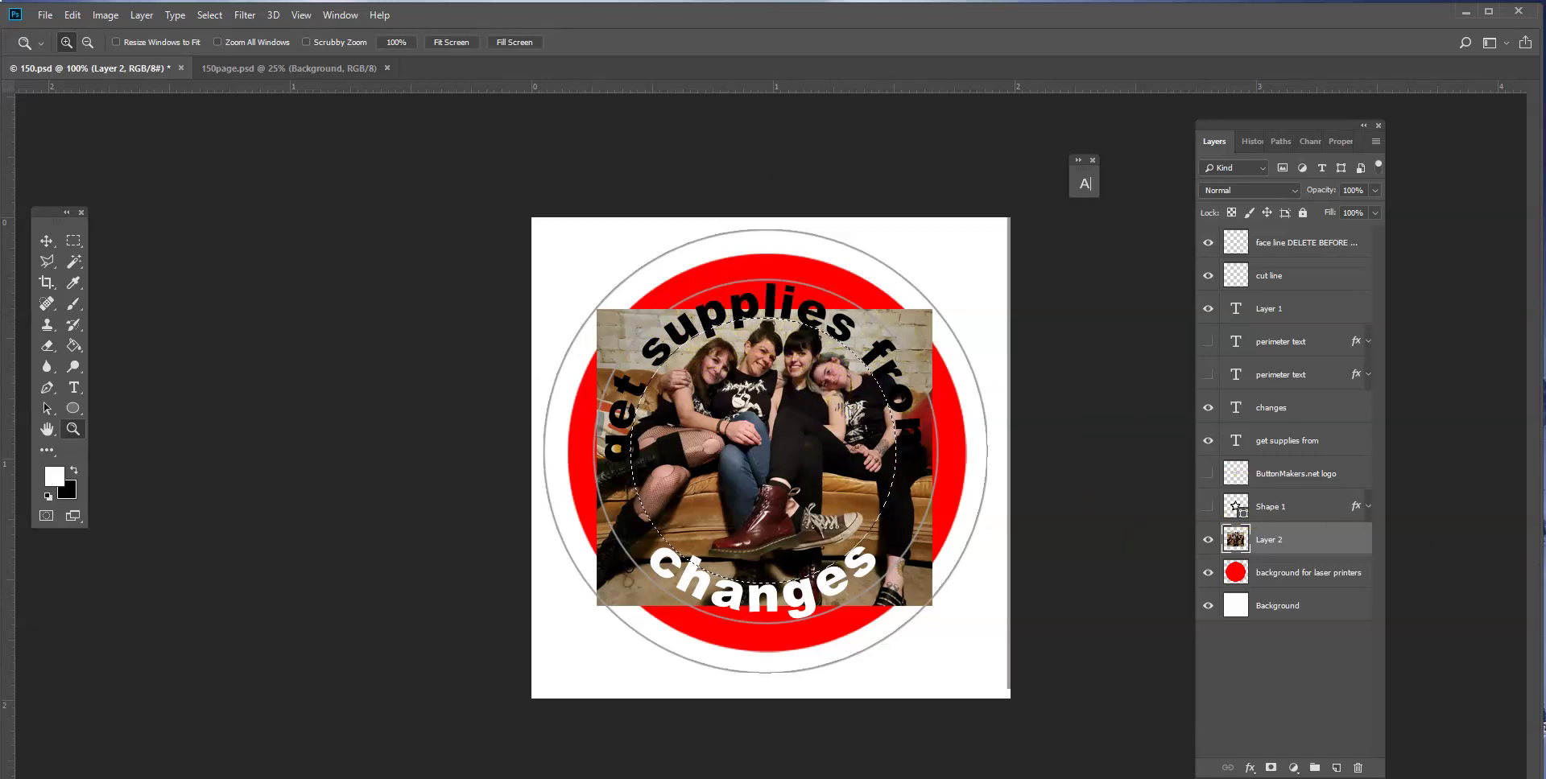
{"action": "left_click", "coordinate": [209, 16]}
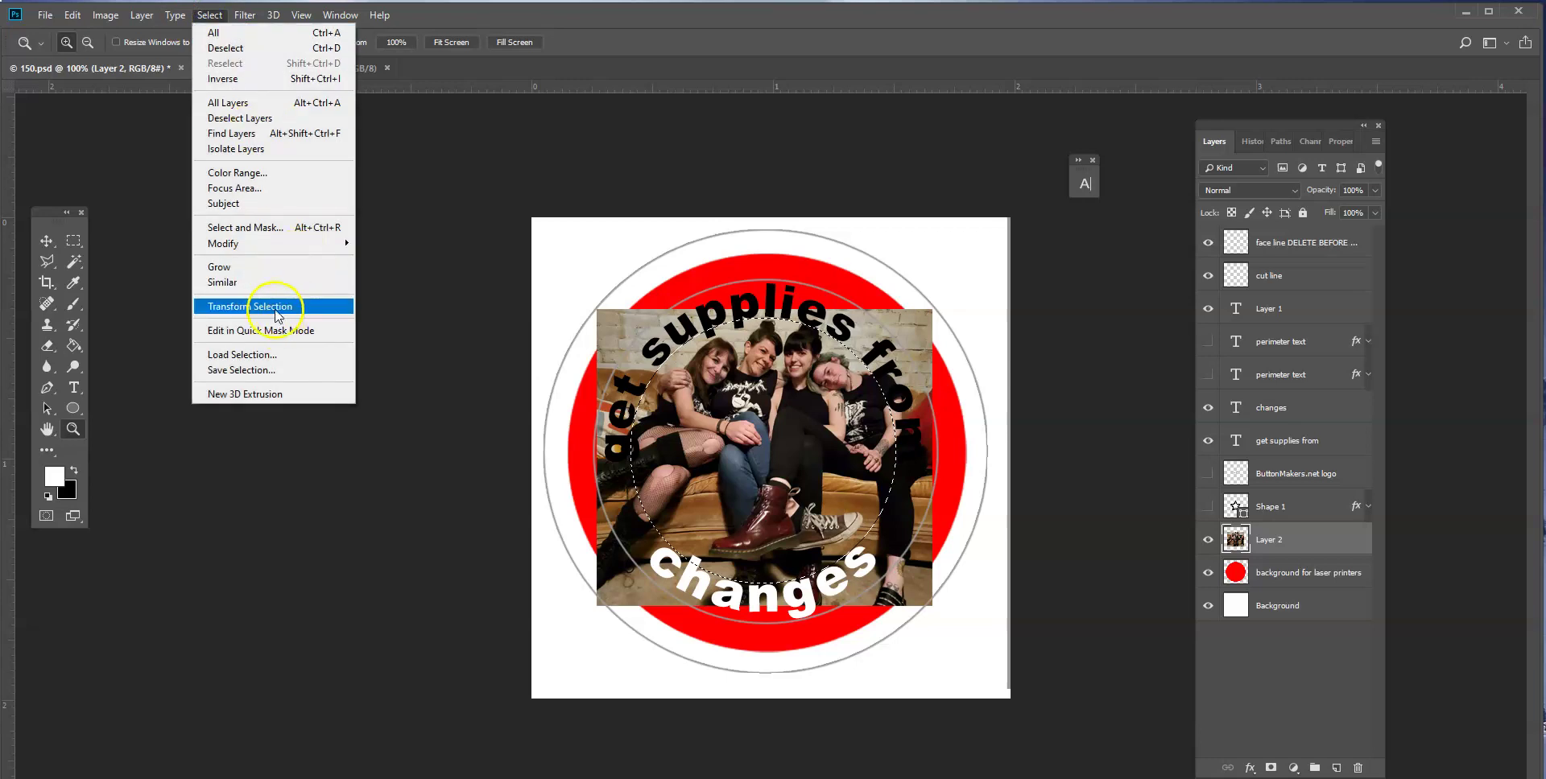
{"action": "left_click", "coordinate": [278, 301]}
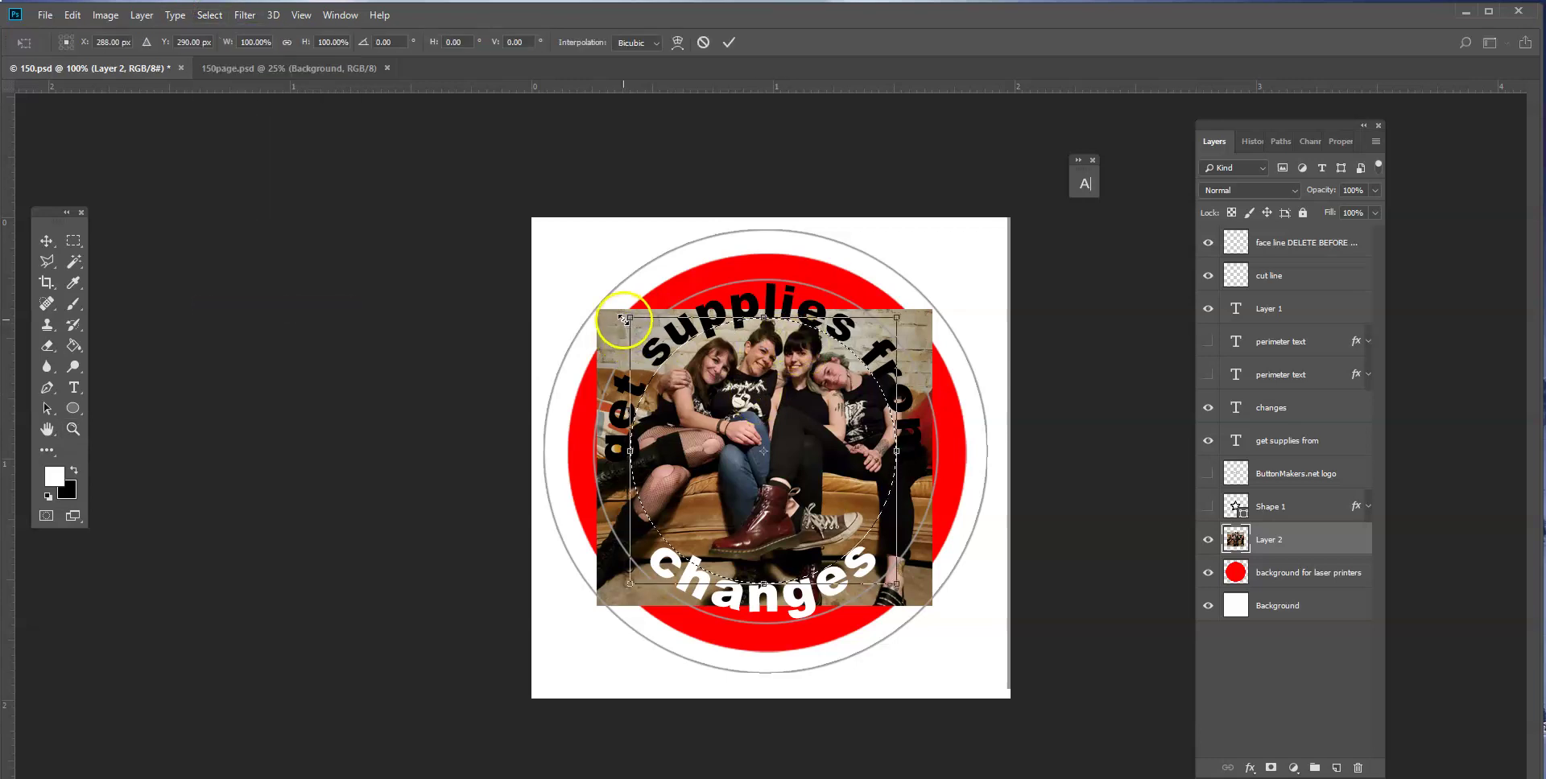
{"action": "left_click_drag", "start_coordinate": [623, 318], "coordinate": [628, 337]}
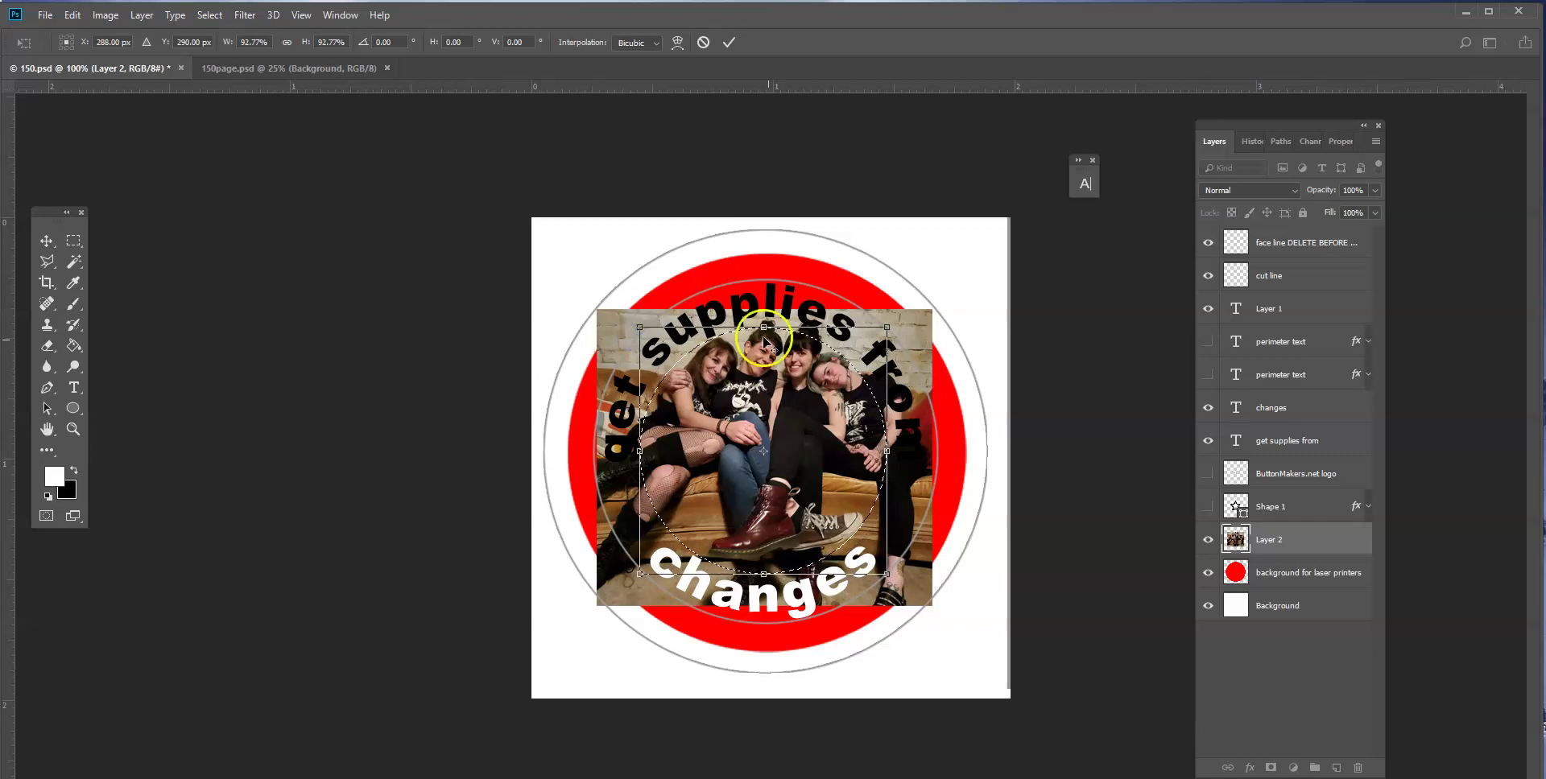
{"action": "key", "text": "Return"}
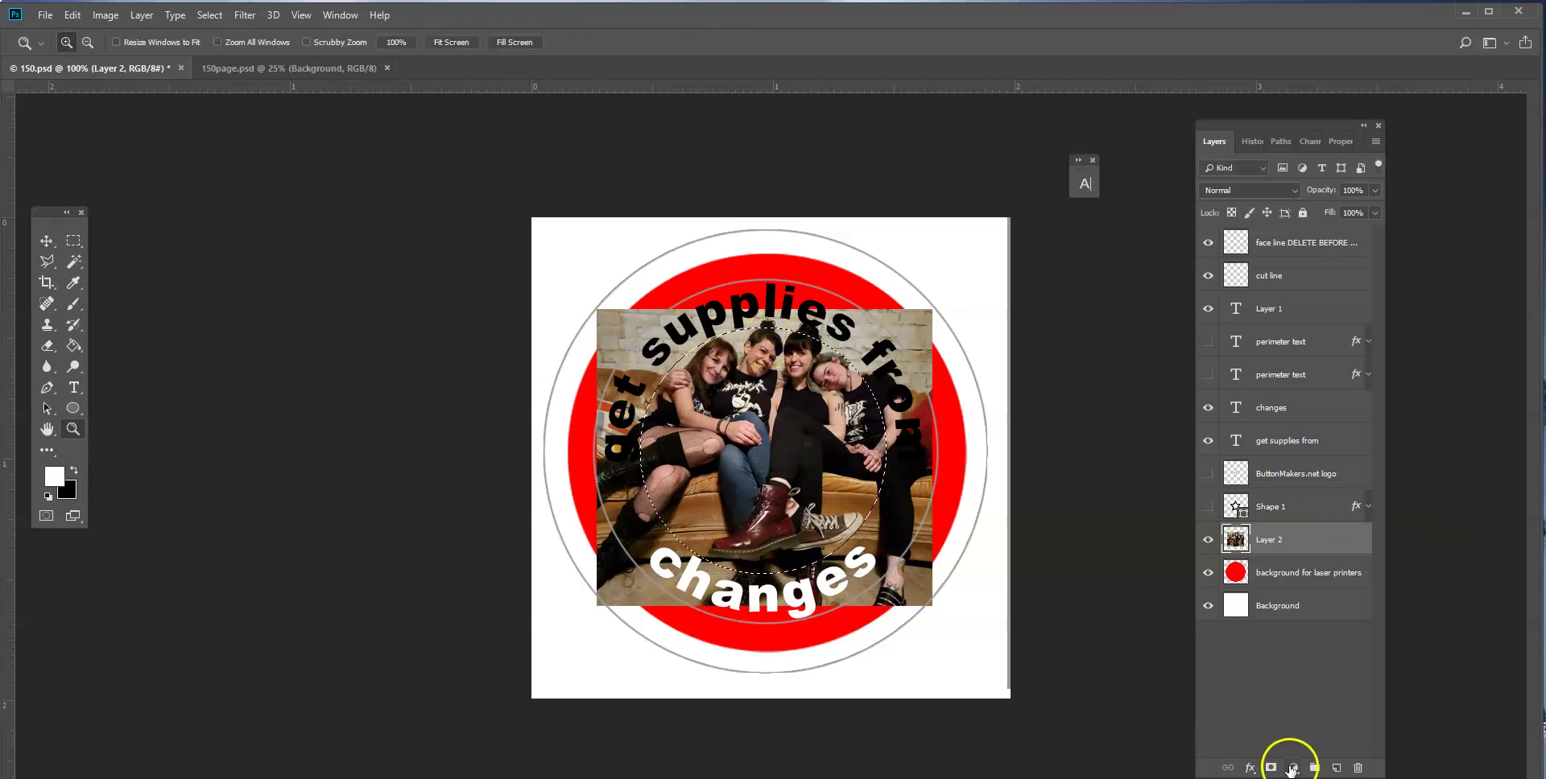
Step: Mask the Layer 2 group photo to the circular selection inside the red ring
{"action": "left_click", "coordinate": [1271, 767]}
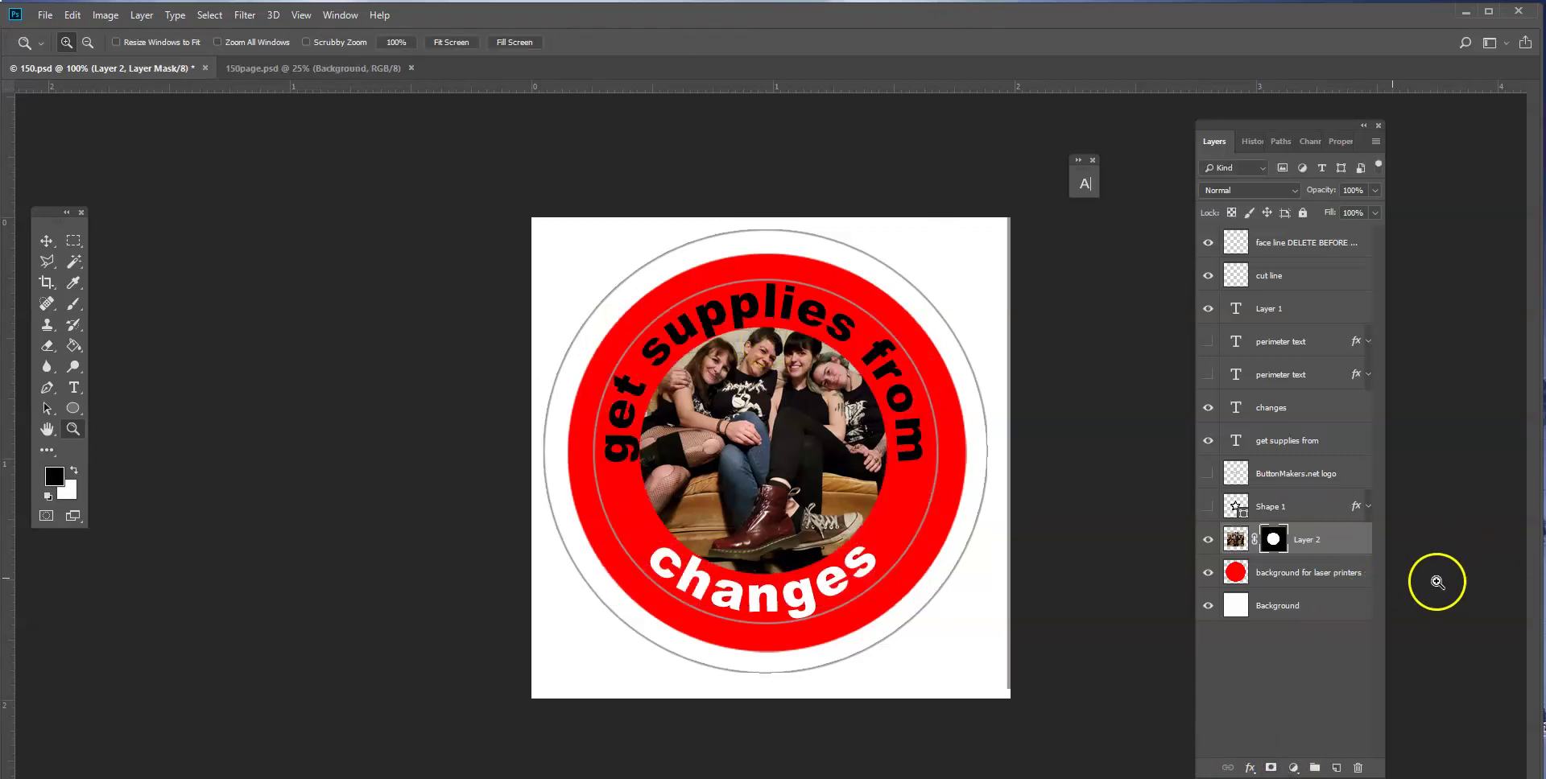
{"action": "left_click", "coordinate": [1239, 548]}
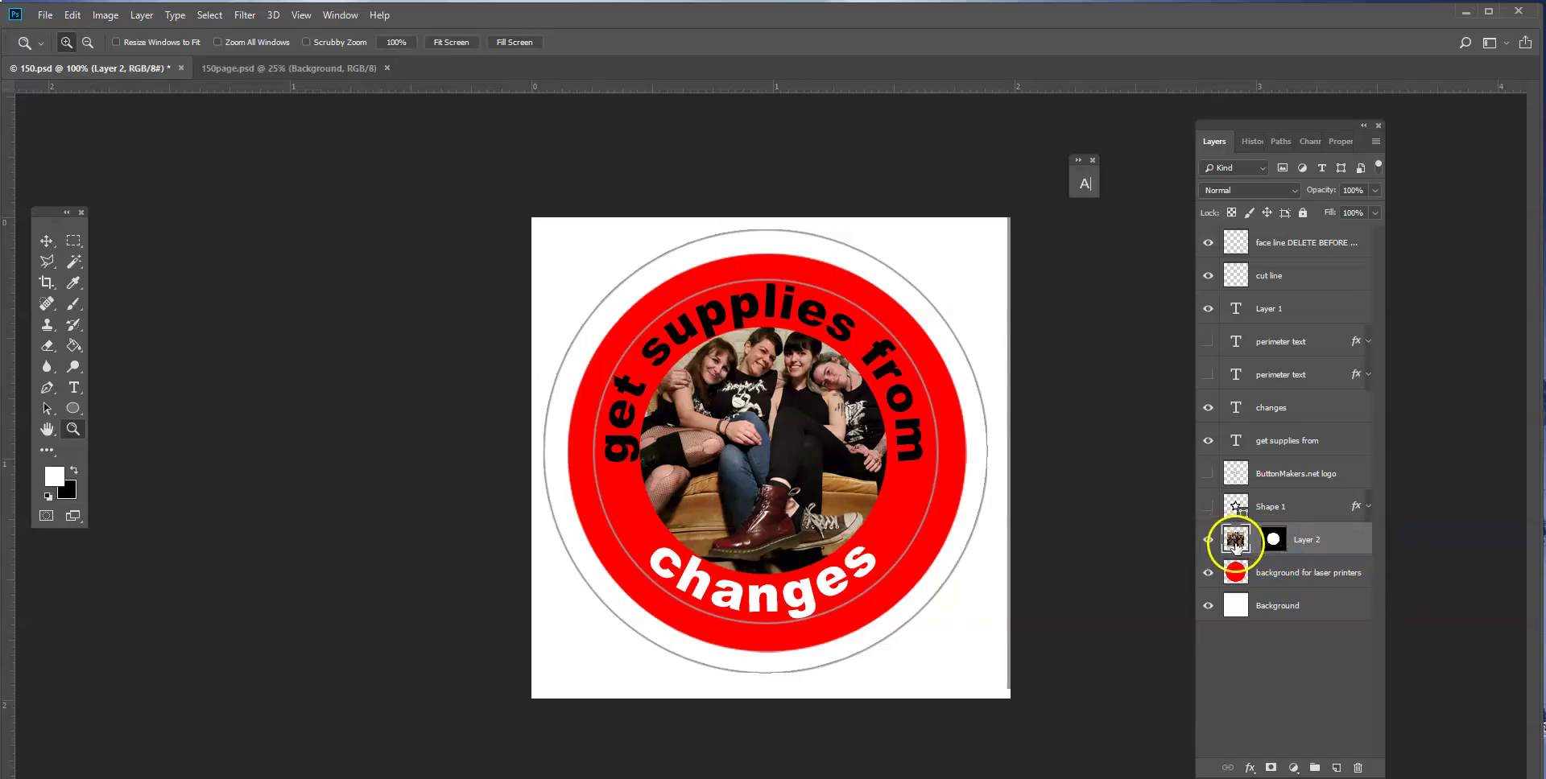
{"action": "left_click", "coordinate": [47, 241]}
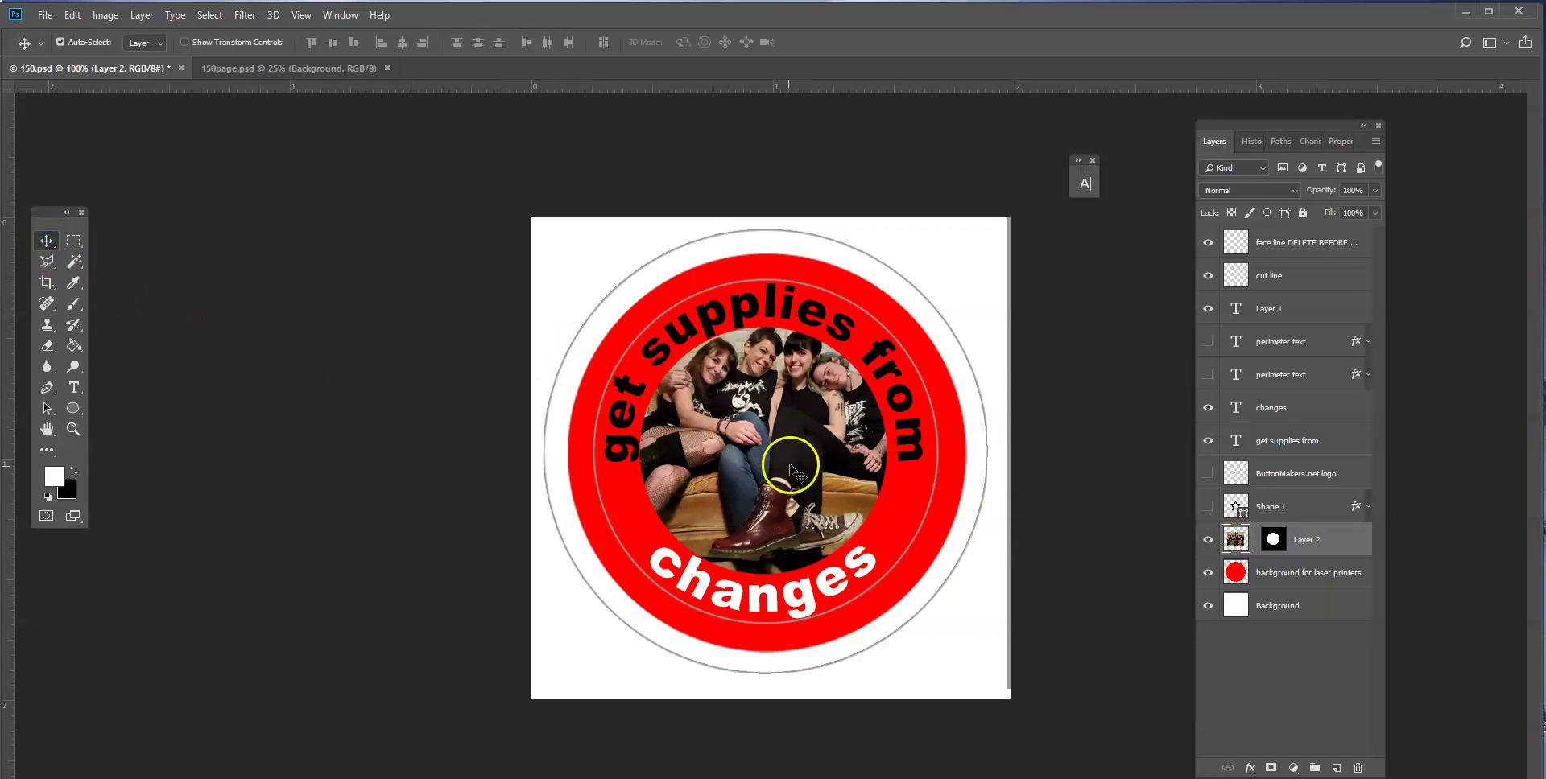
Step: Slide the group photo within the circular mask to frame the four people
{"action": "left_click_drag", "start_coordinate": [768, 439], "coordinate": [769, 459]}
{"action": "key", "text": "ctrl+z"}
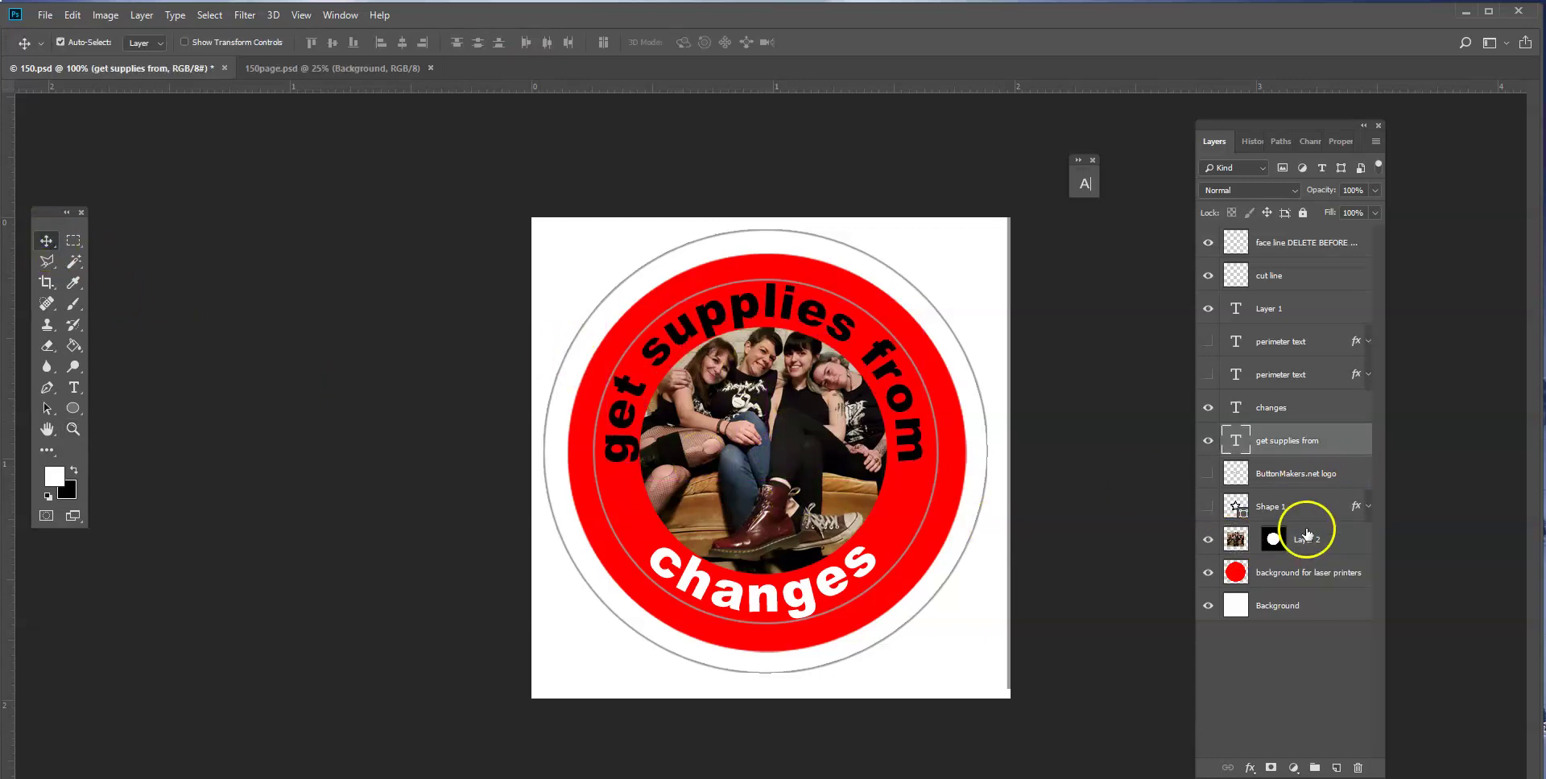
{"action": "left_click", "coordinate": [1236, 538]}
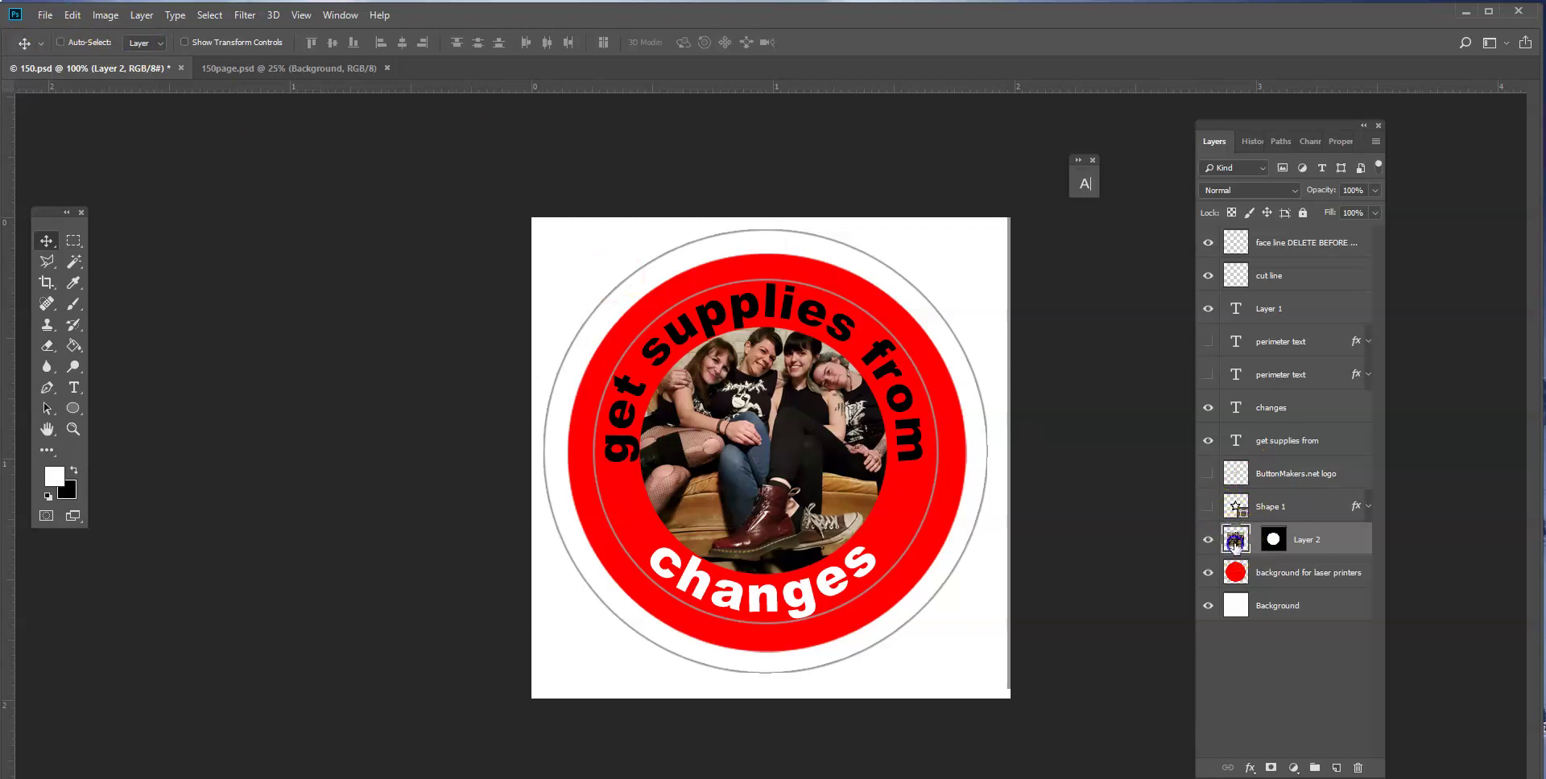
{"action": "left_click_drag", "start_coordinate": [738, 438], "coordinate": [723, 450]}
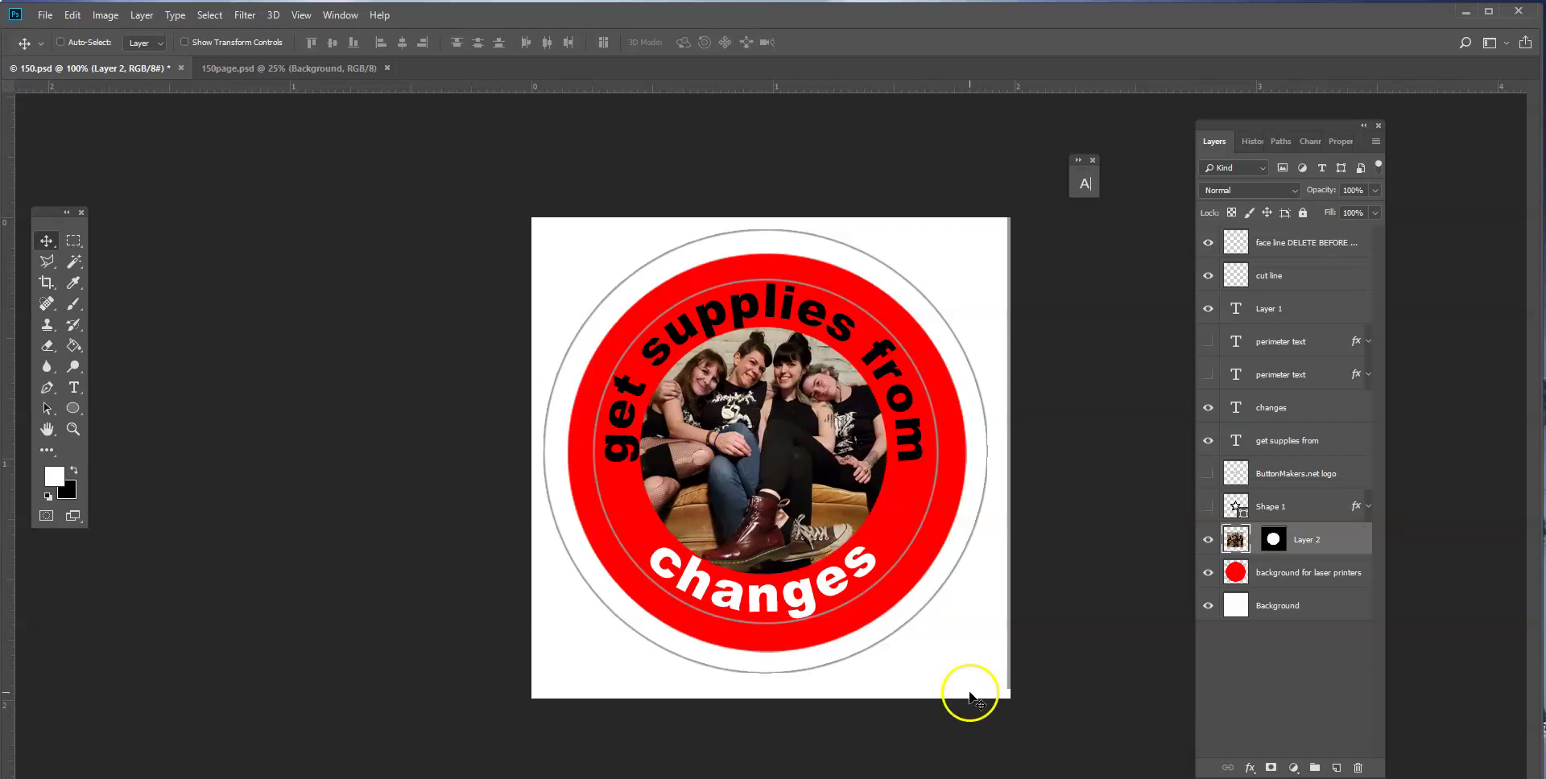
{"action": "left_click", "coordinate": [1264, 574]}
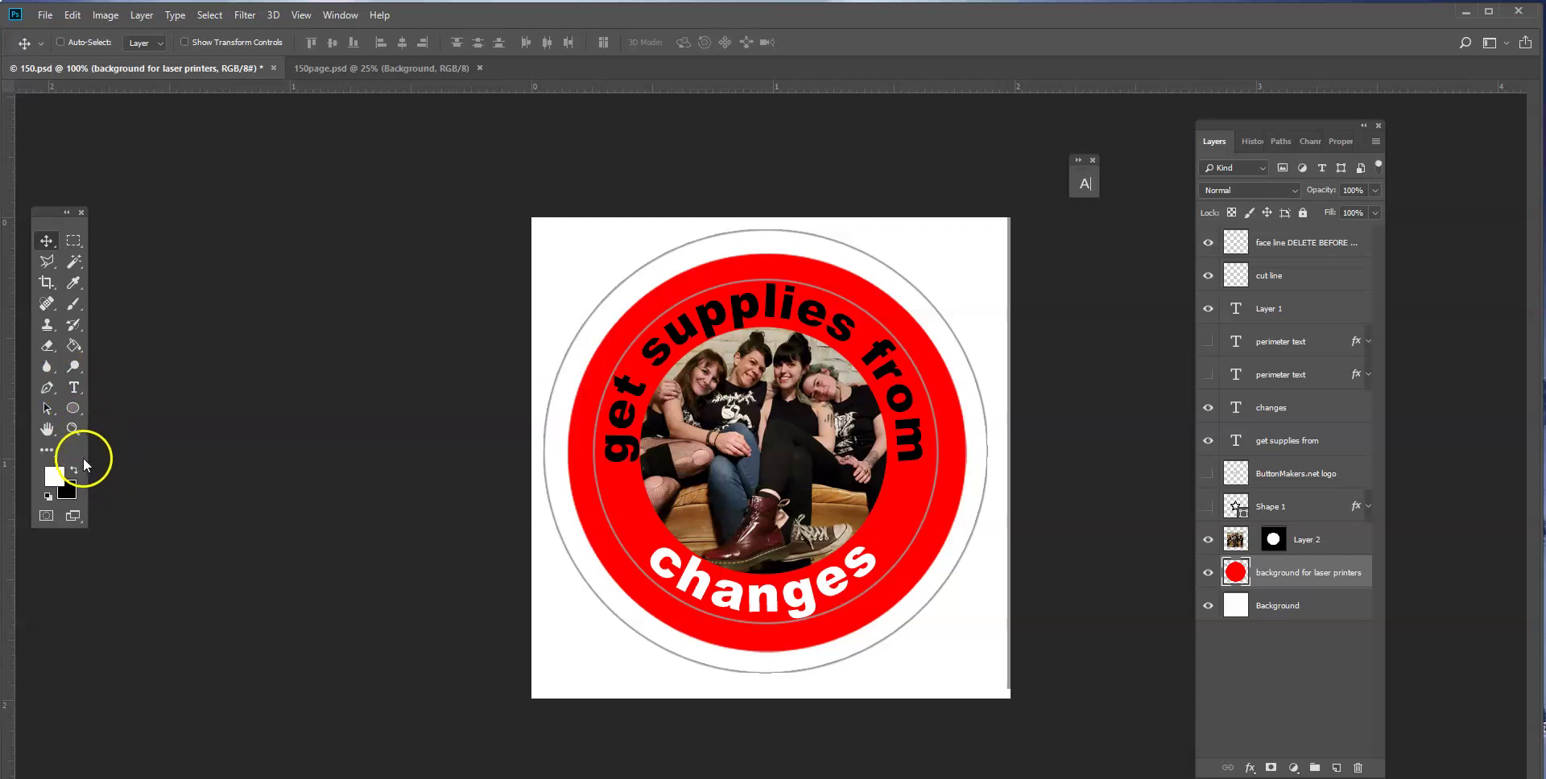
Step: Replace the top arc text 'get supplies from' with 'besties!'
{"action": "left_click", "coordinate": [74, 388]}
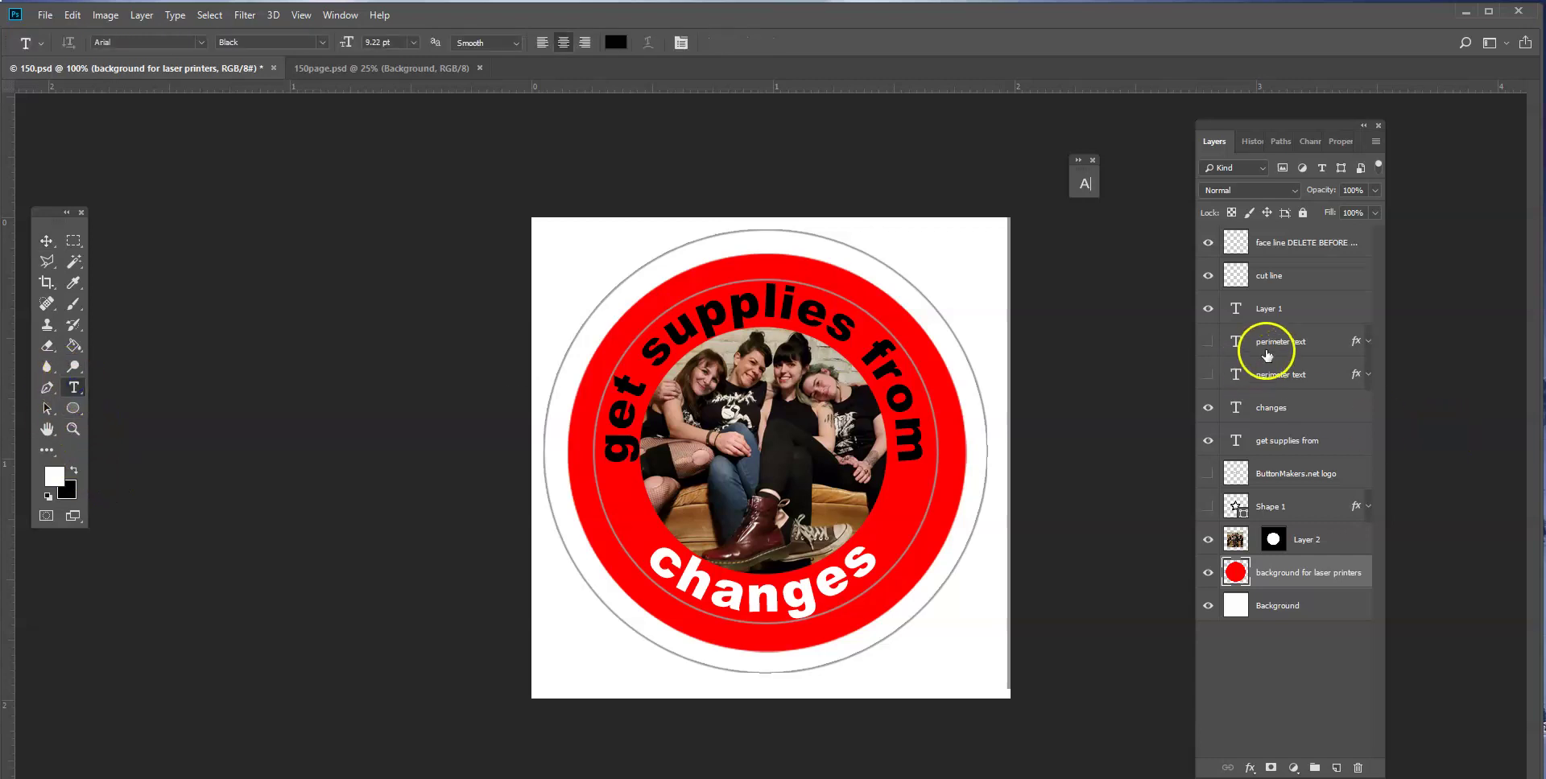
{"action": "left_click", "coordinate": [1298, 442]}
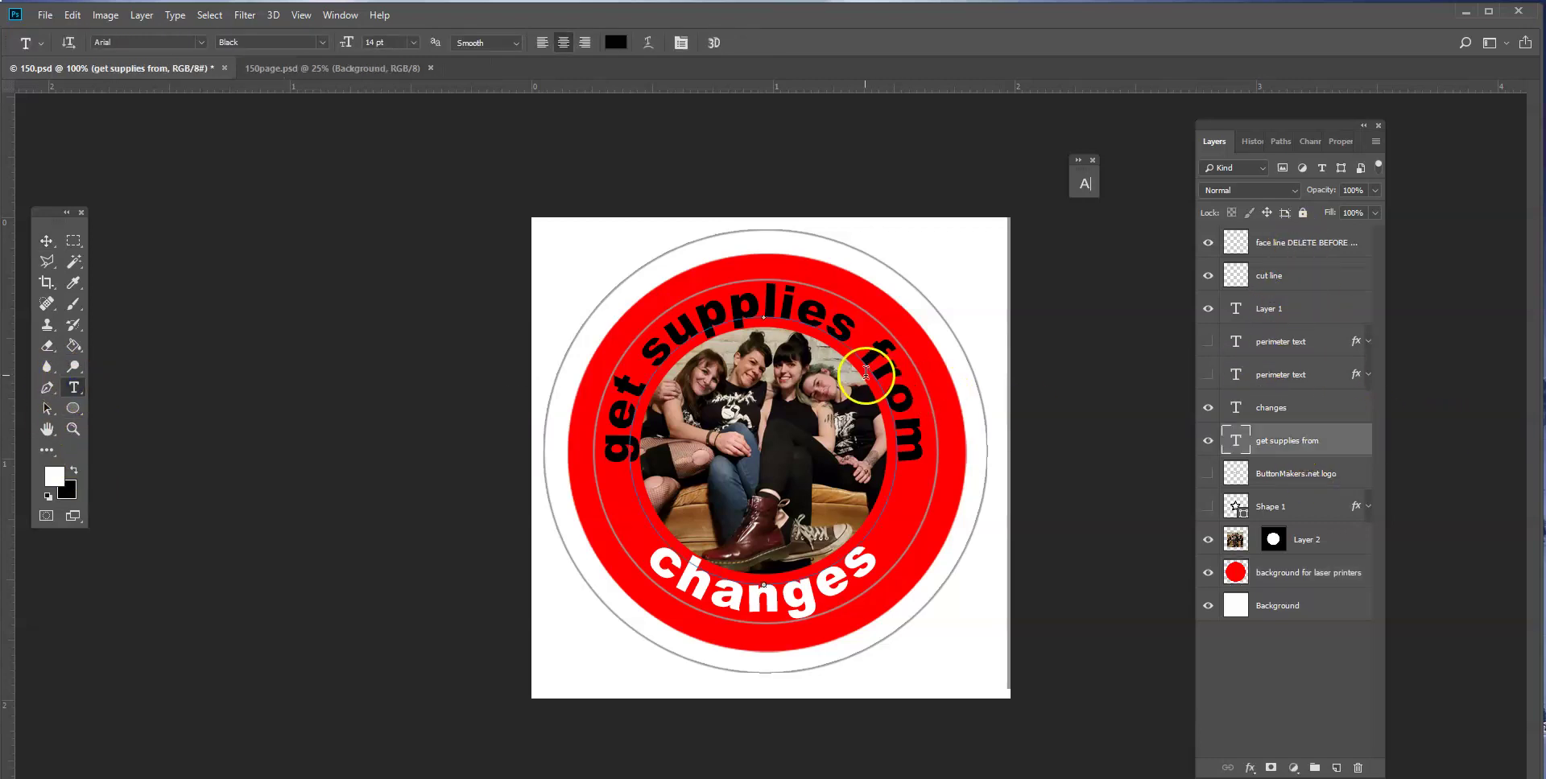
{"action": "left_click_drag", "start_coordinate": [915, 452], "coordinate": [427, 460]}
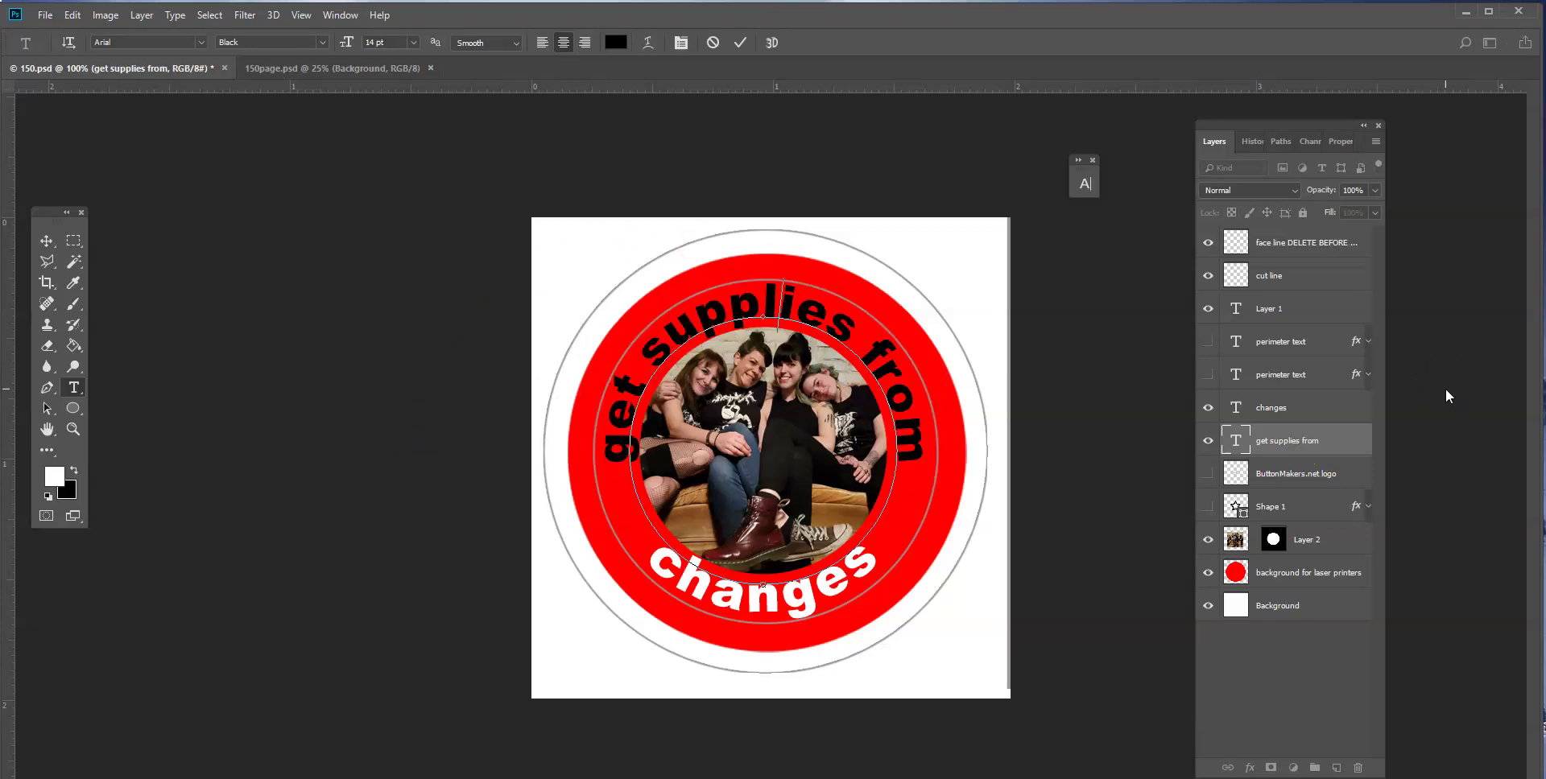
{"action": "type", "text": "besties!"}
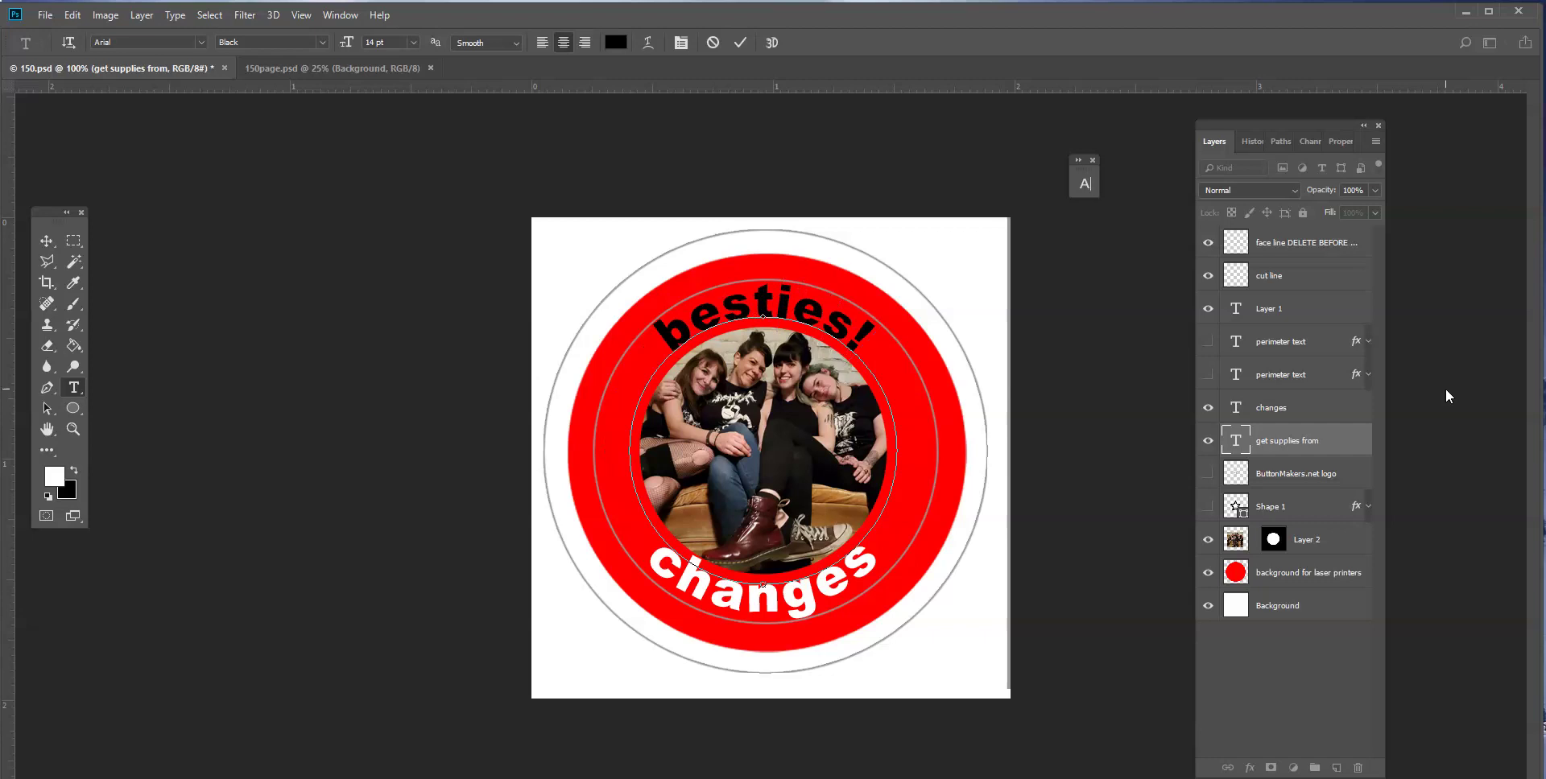
Step: Change the 'besties!' arc text colour from black to white
{"action": "left_click_drag", "start_coordinate": [906, 278], "coordinate": [459, 303]}
{"action": "left_click", "coordinate": [617, 43]}
{"action": "left_click_drag", "start_coordinate": [1071, 241], "coordinate": [1027, 186]}
{"action": "left_click", "coordinate": [1361, 189]}
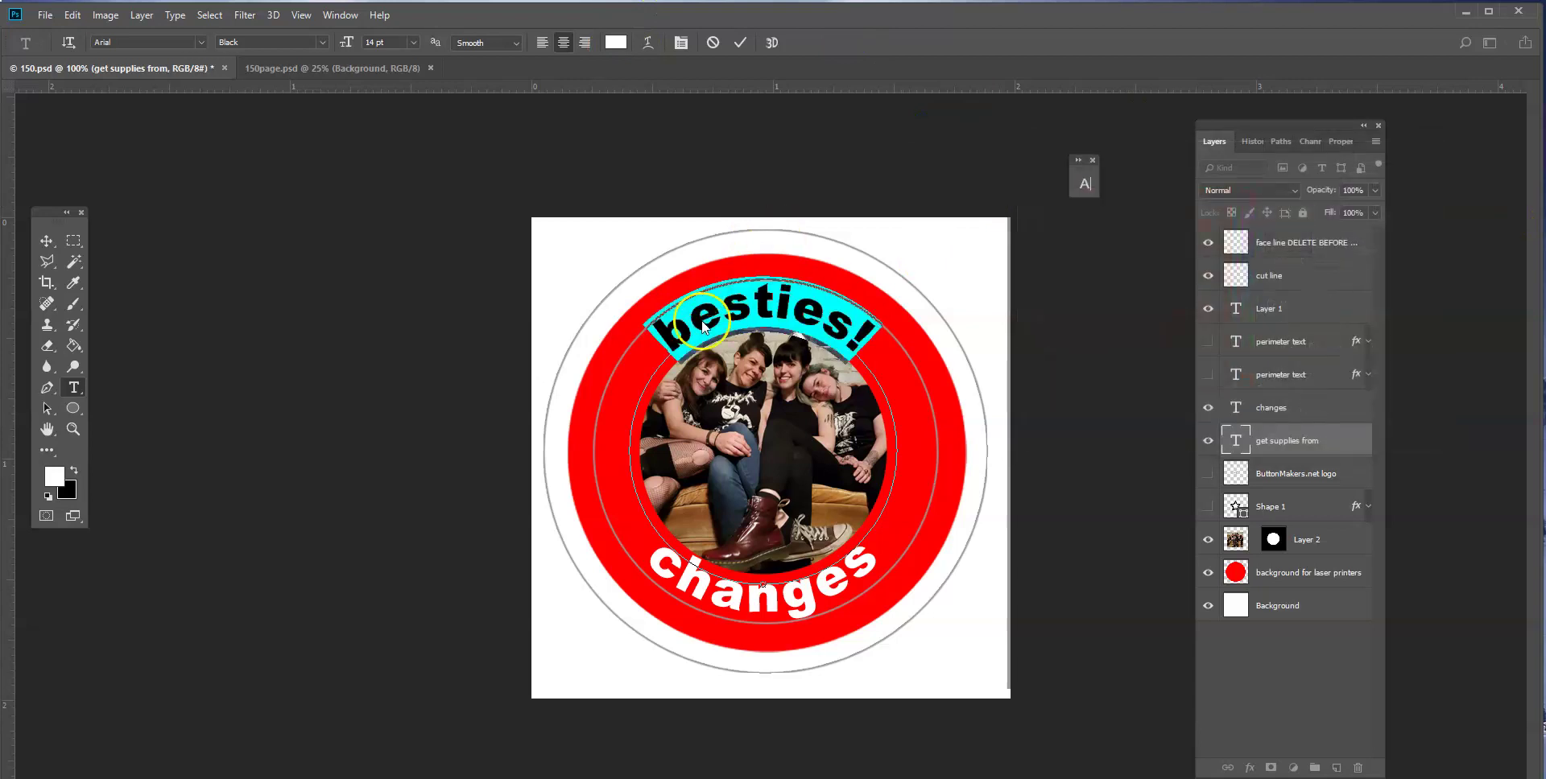
{"action": "left_click", "coordinate": [46, 241]}
Step: Paint-bucket the red ring on the 'background for laser printers' layer solid black
{"action": "left_click", "coordinate": [1244, 574]}
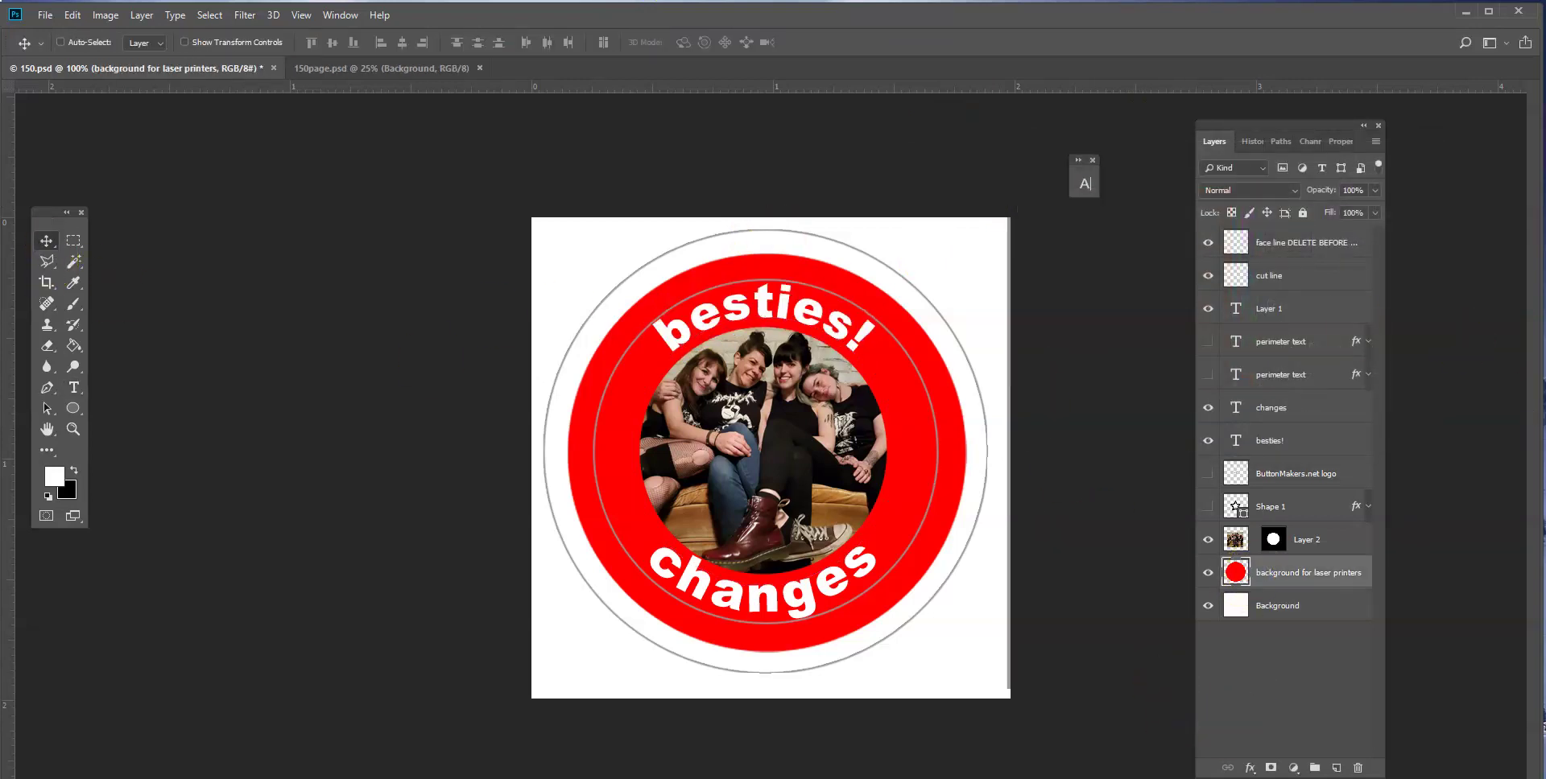
{"action": "left_click", "coordinate": [73, 470]}
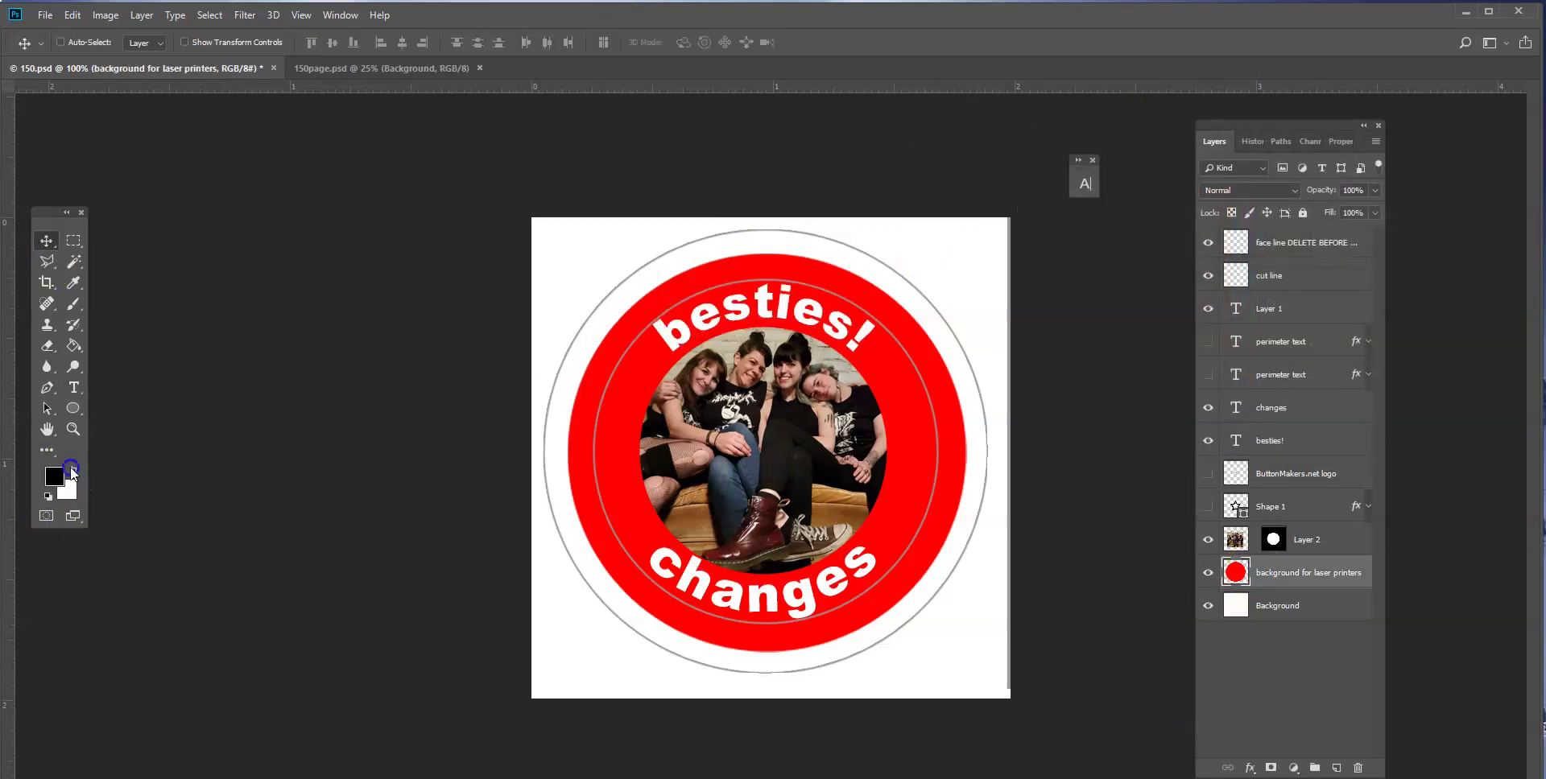
{"action": "left_click", "coordinate": [73, 345]}
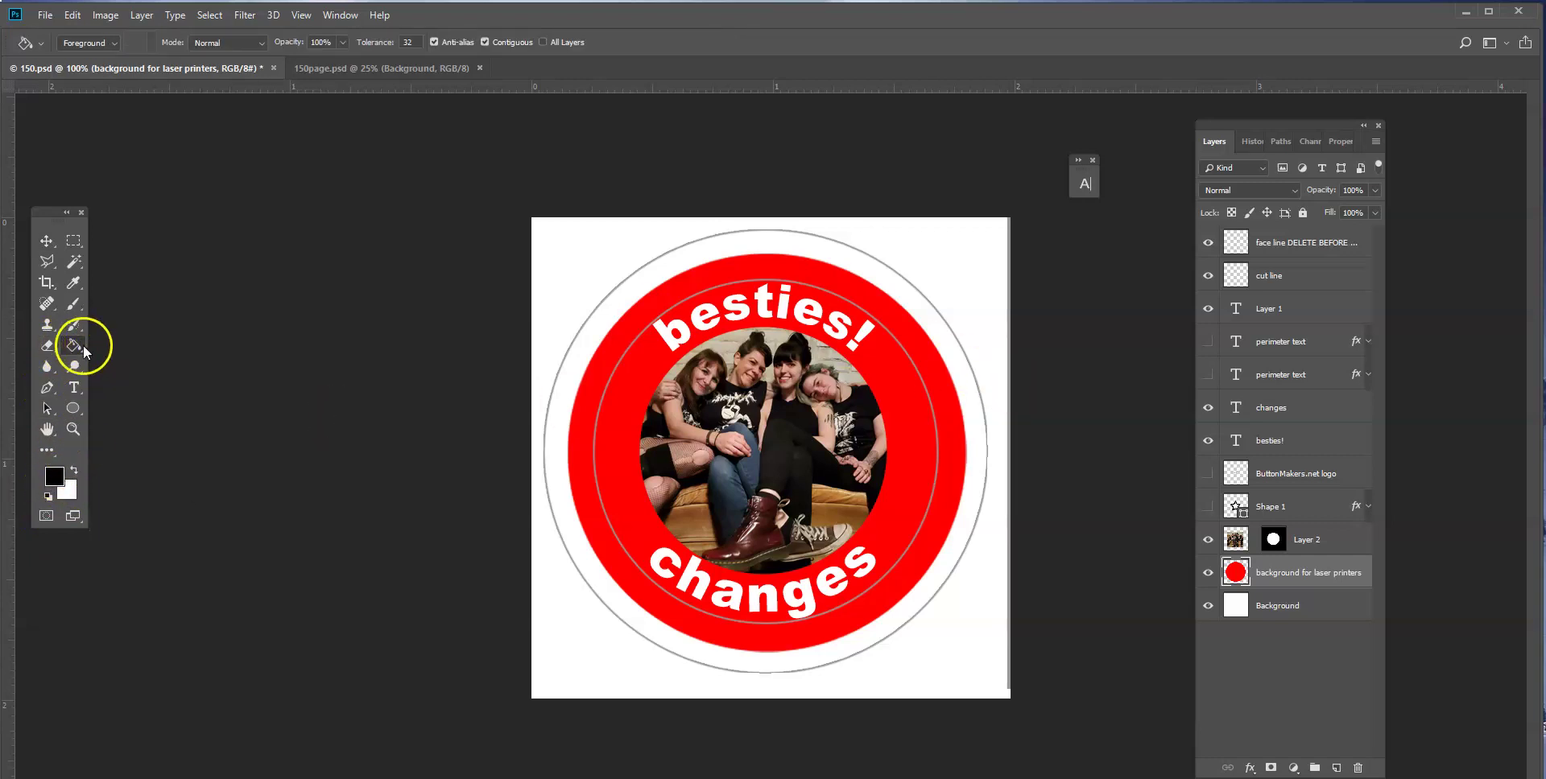
{"action": "left_click", "coordinate": [918, 417]}
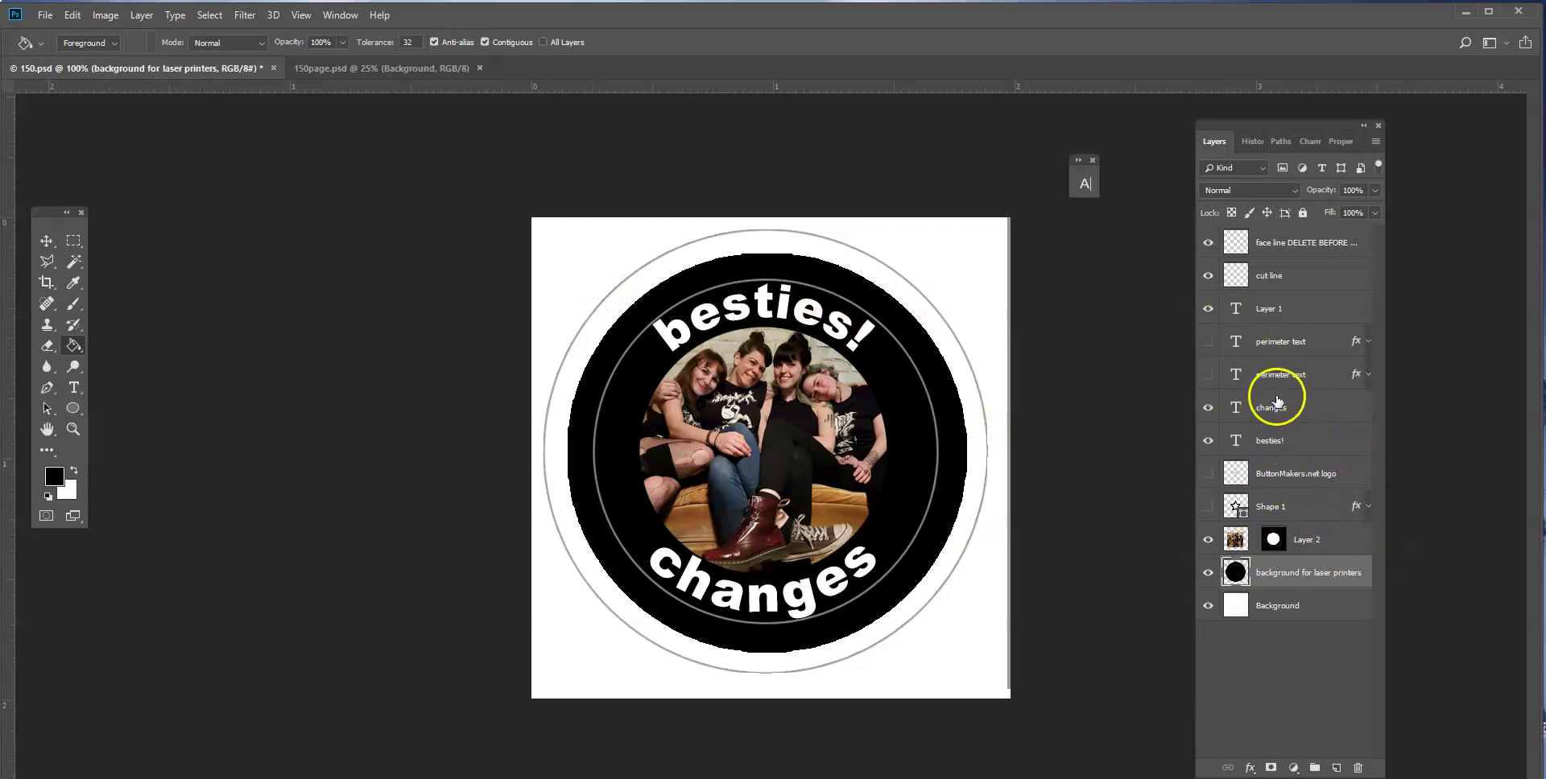
Step: Change the bottom arc text from 'changes' to 'forever'
{"action": "left_click", "coordinate": [1250, 419]}
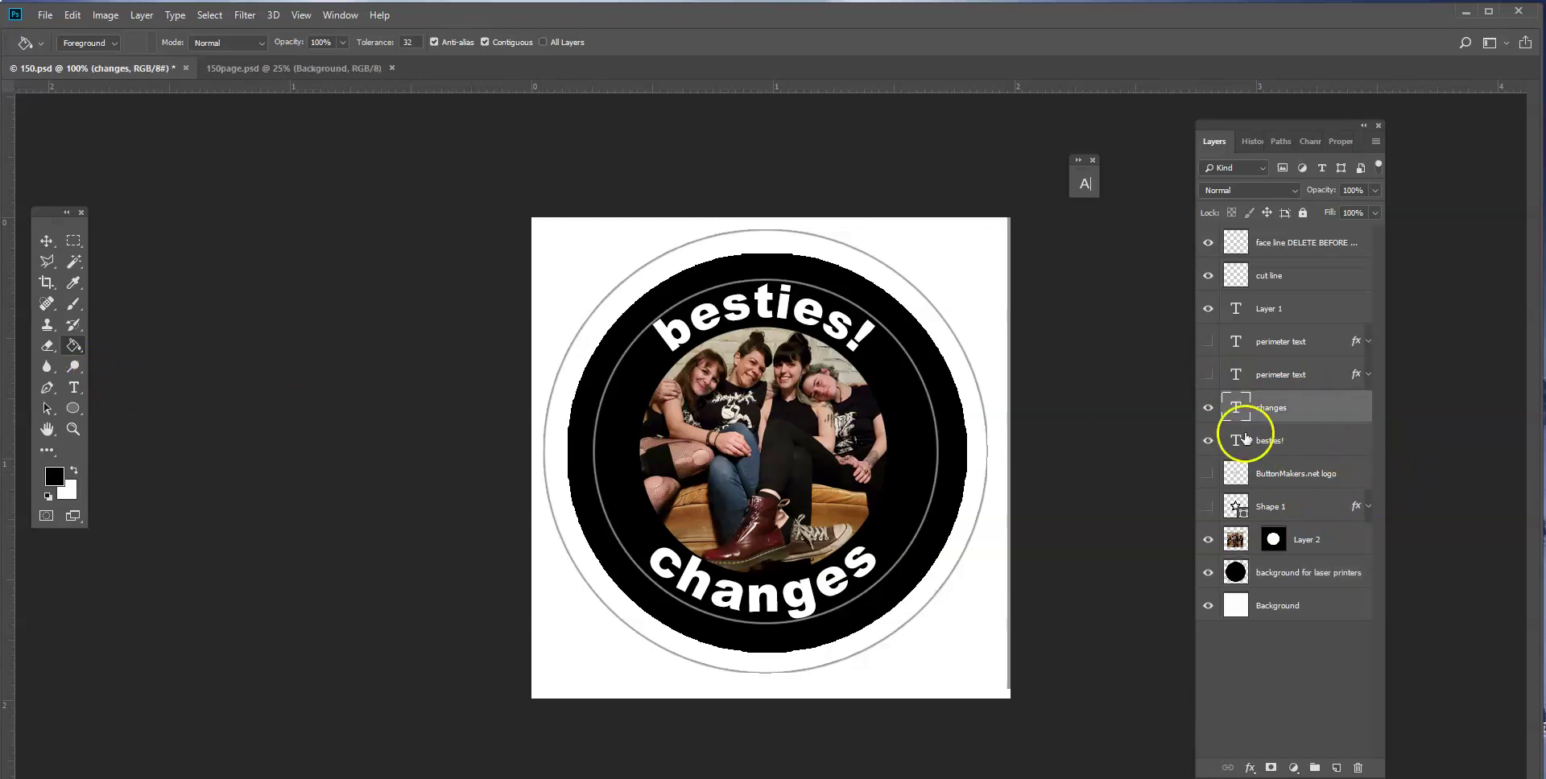
{"action": "left_click", "coordinate": [74, 388]}
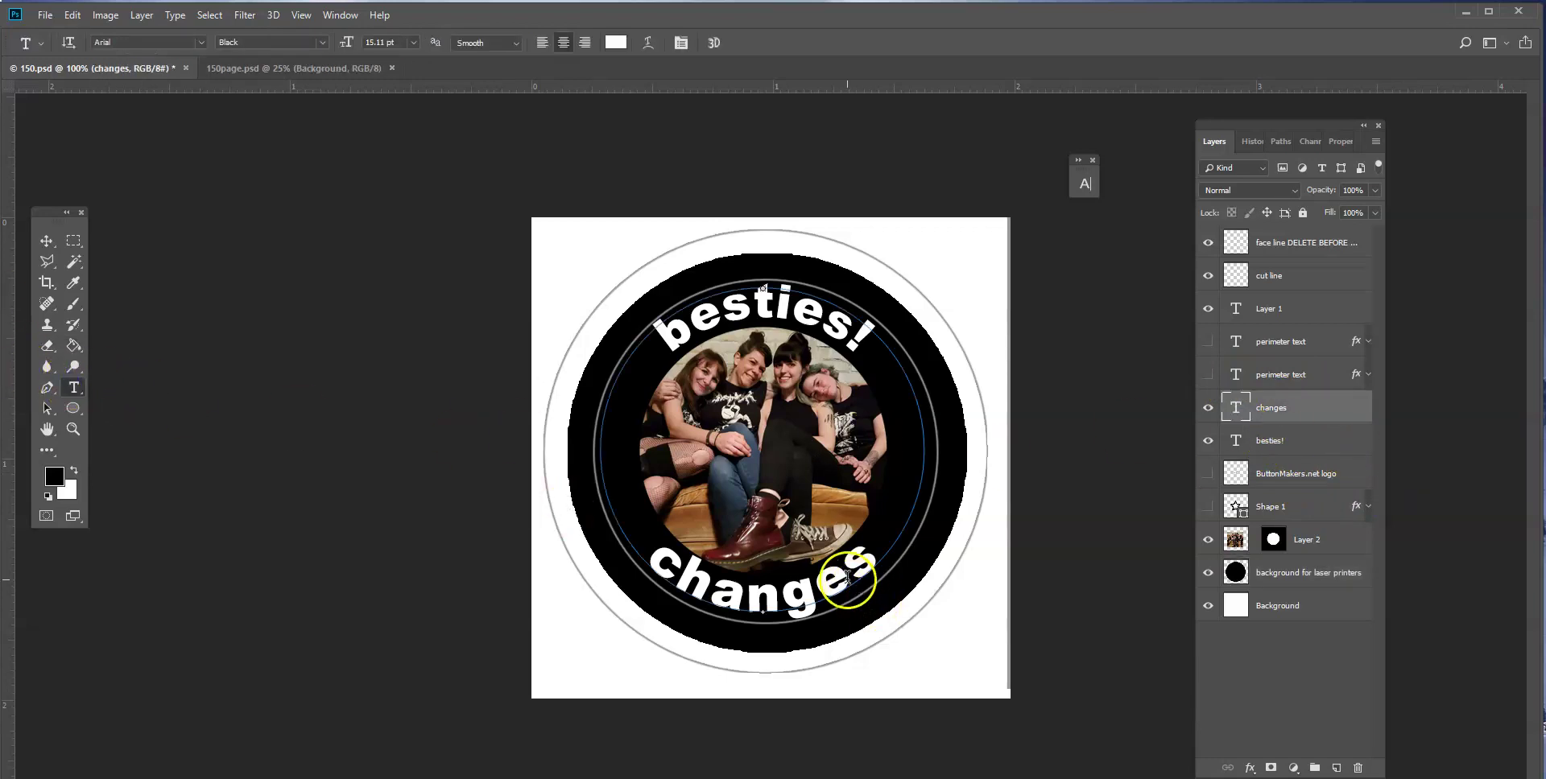
{"action": "left_click", "coordinate": [870, 559]}
{"action": "left_click_drag", "start_coordinate": [870, 559], "coordinate": [395, 527]}
{"action": "type", "text": "forever"}
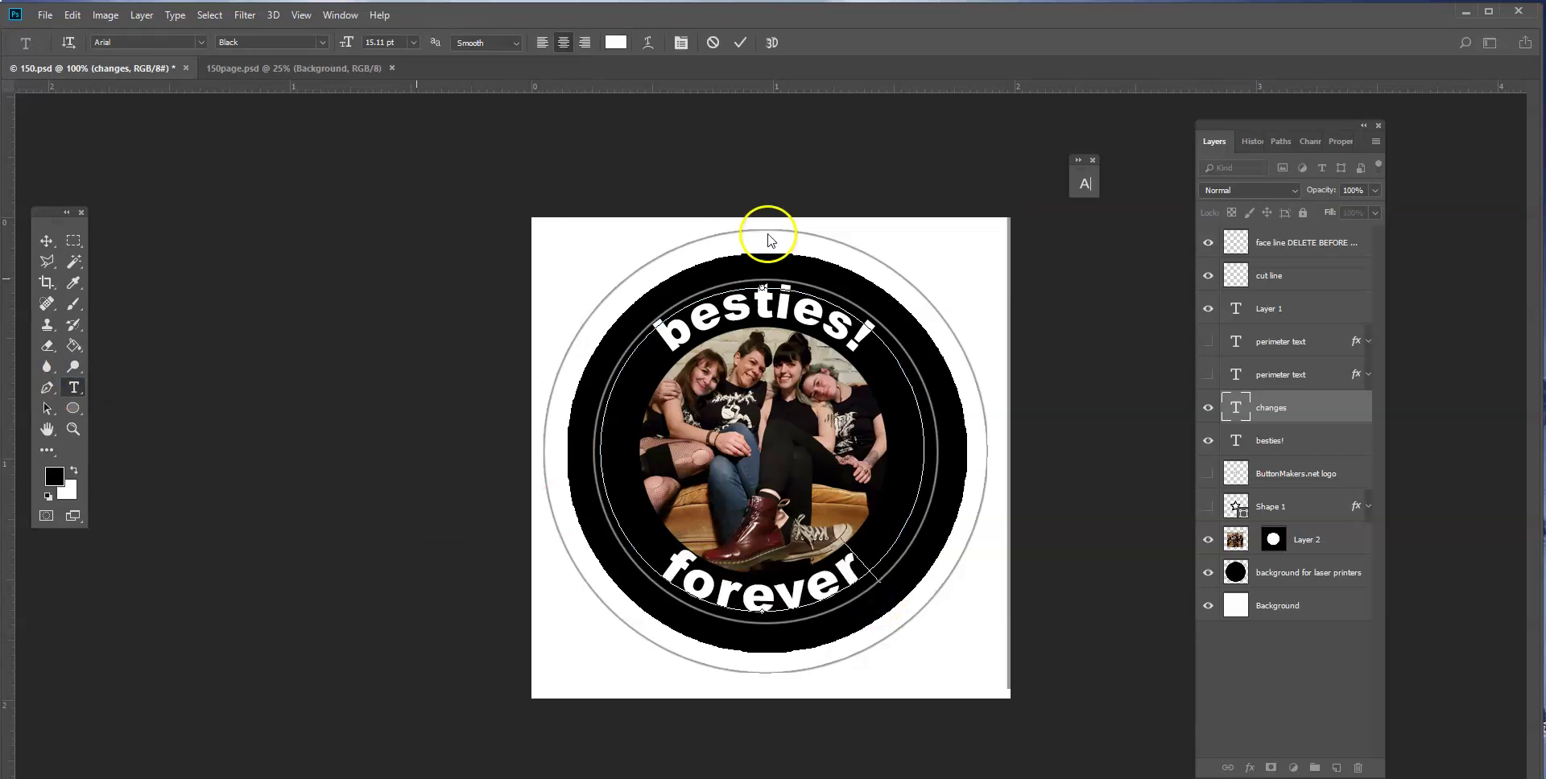
{"action": "left_click", "coordinate": [46, 241]}
Step: Delete the exclamation mark so the top arc reads 'besties'
{"action": "left_click", "coordinate": [73, 388]}
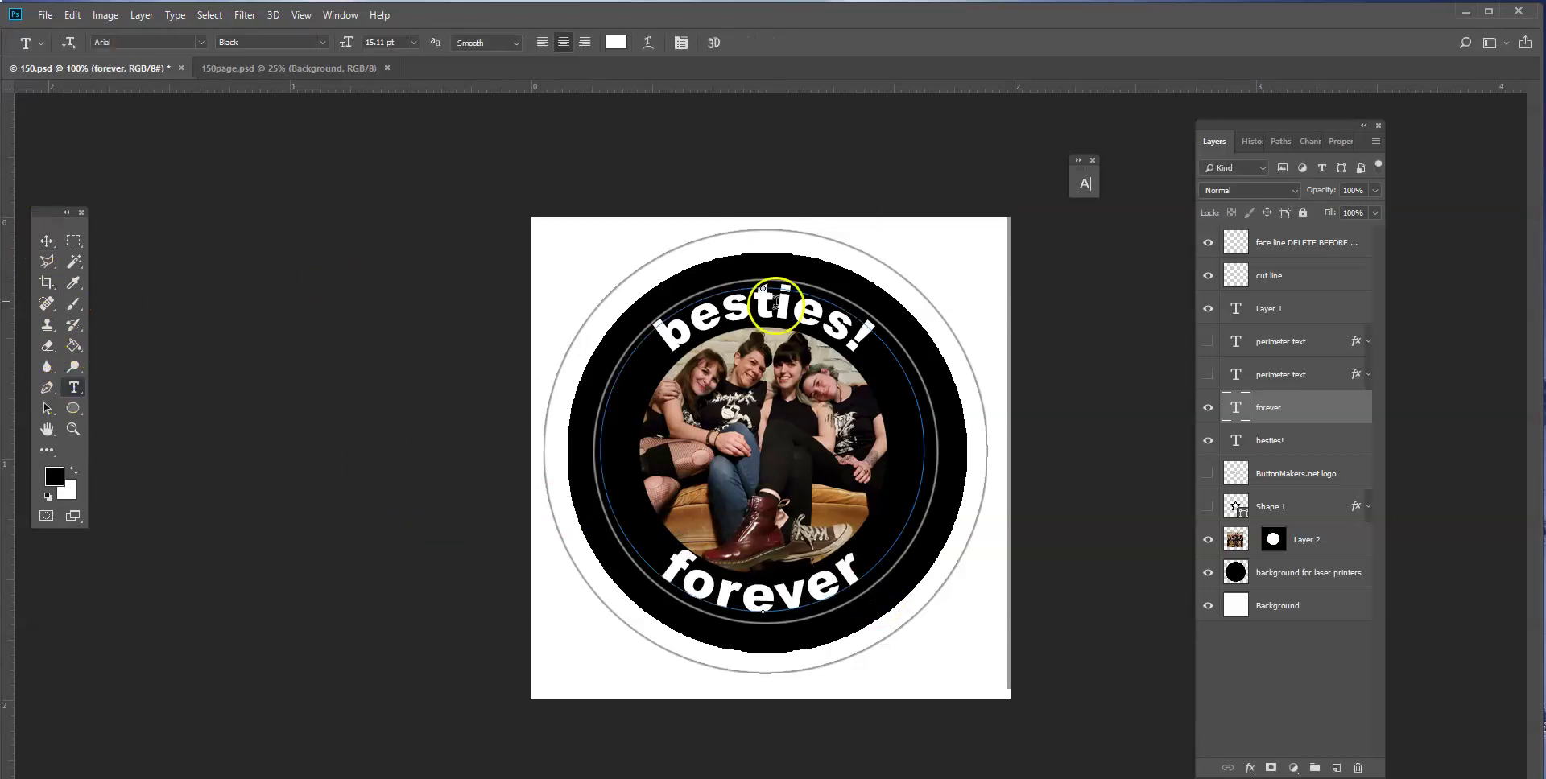
{"action": "left_click", "coordinate": [829, 326]}
{"action": "left_click_drag", "start_coordinate": [871, 337], "coordinate": [795, 310]}
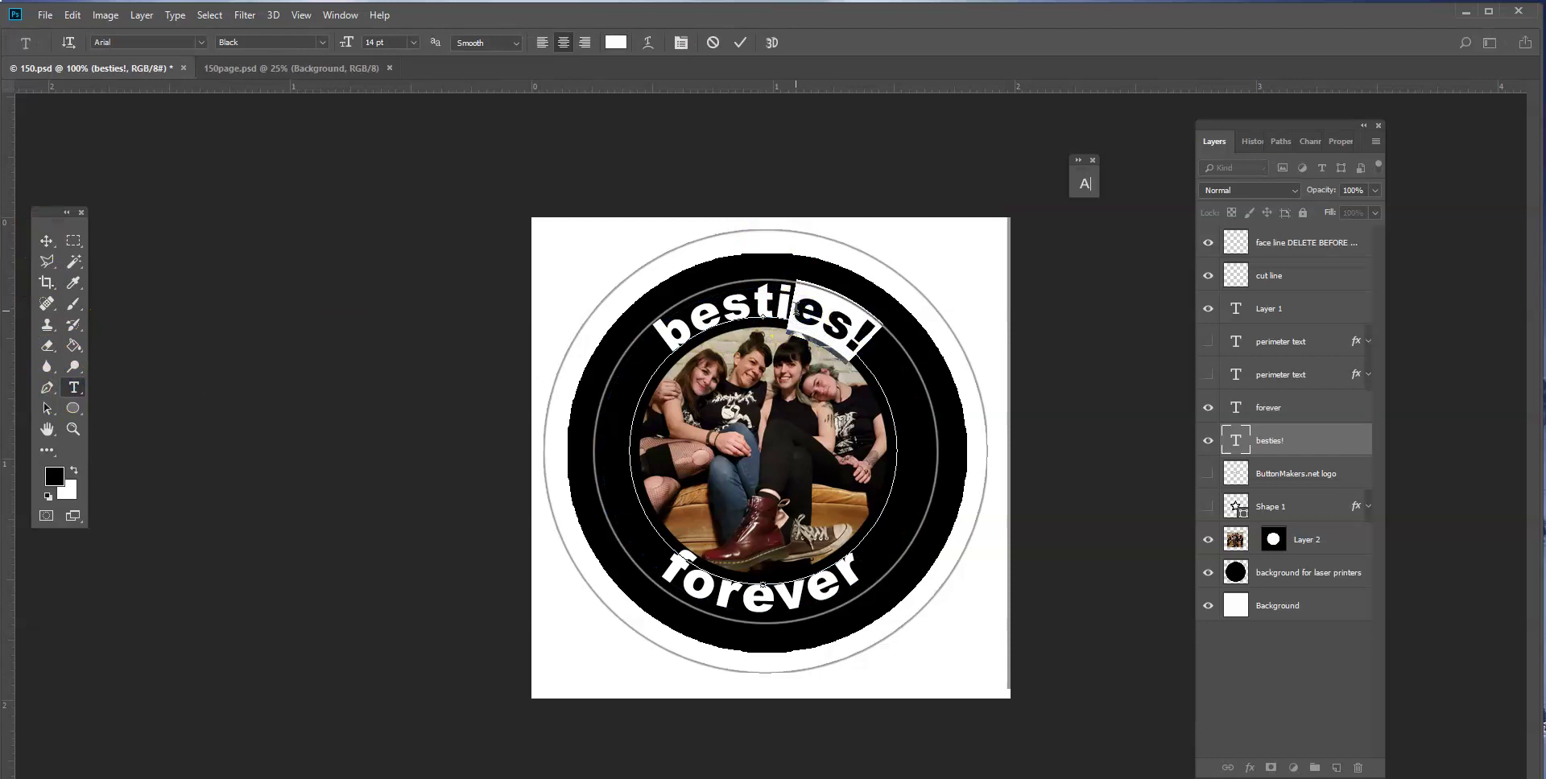
{"action": "key", "text": "Right"}
{"action": "key", "text": "BackSpace"}
{"action": "left_click", "coordinate": [46, 241]}
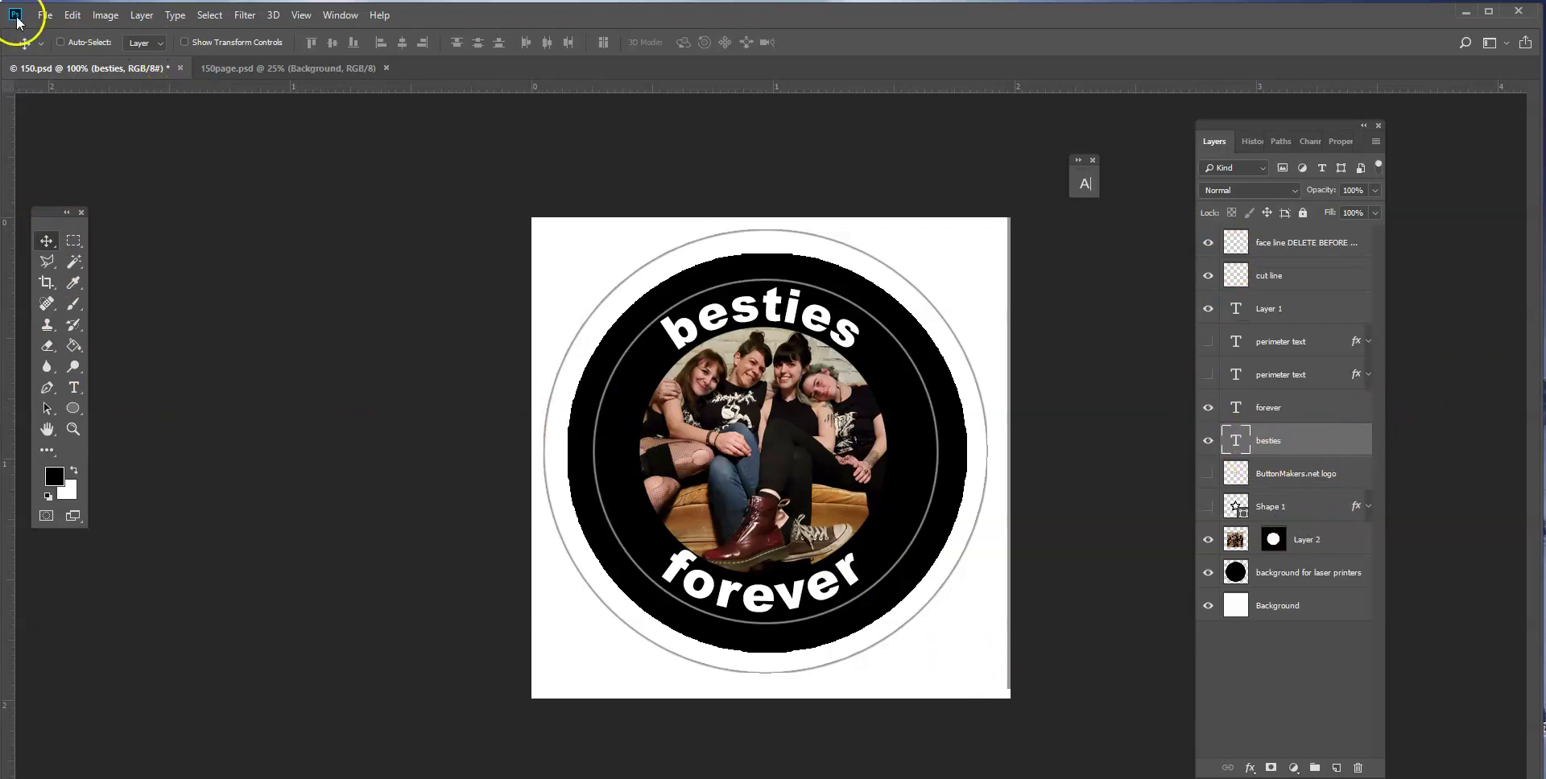
Step: Save the button document and hide the 'face line' layer
{"action": "left_click", "coordinate": [47, 18]}
{"action": "left_click", "coordinate": [64, 145]}
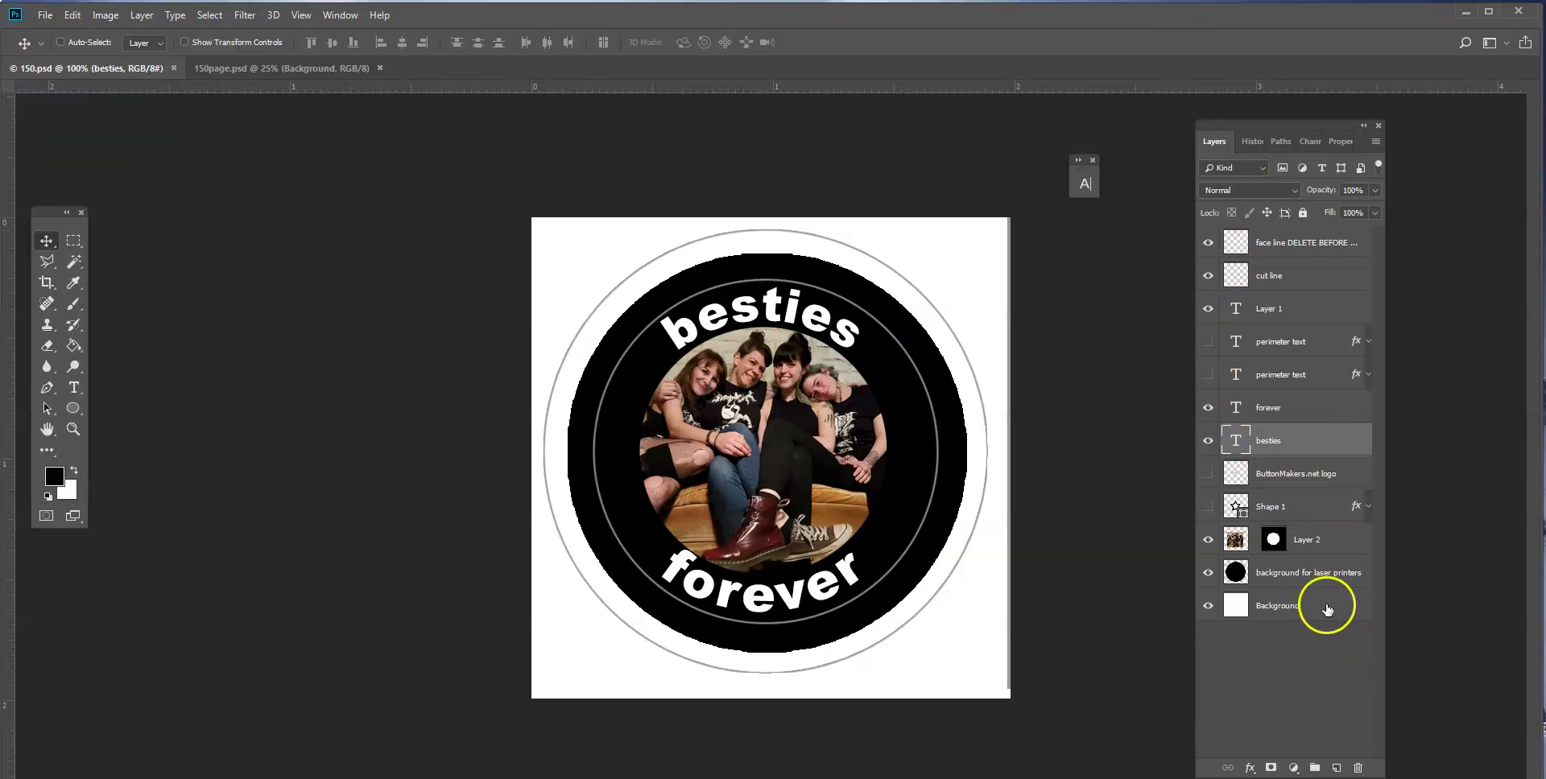
{"action": "left_click", "coordinate": [1208, 243]}
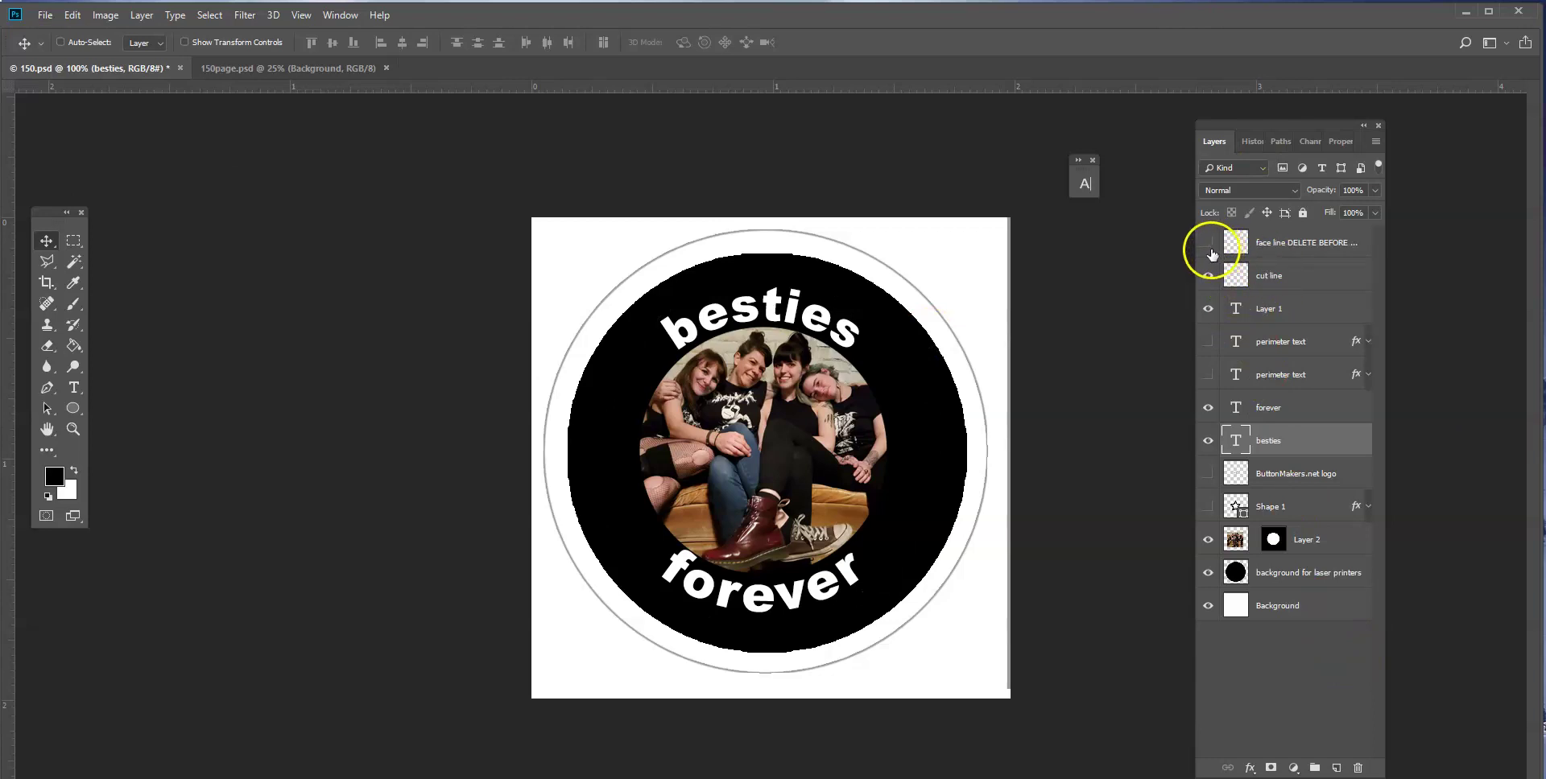
{"action": "left_click", "coordinate": [1204, 244]}
Step: Define the finished button as a pattern named 150.psd
{"action": "left_click", "coordinate": [74, 16]}
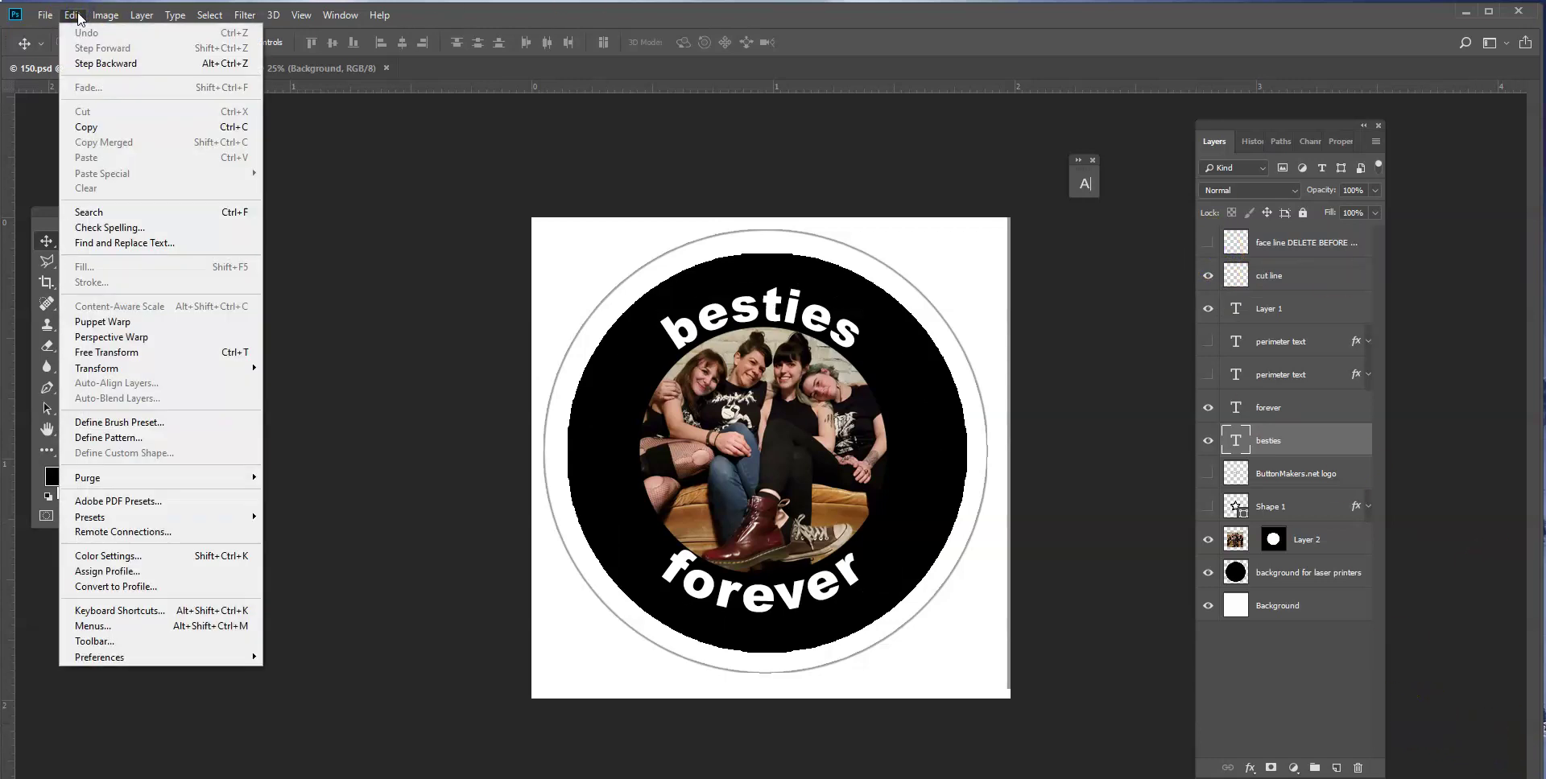
{"action": "left_click", "coordinate": [129, 438]}
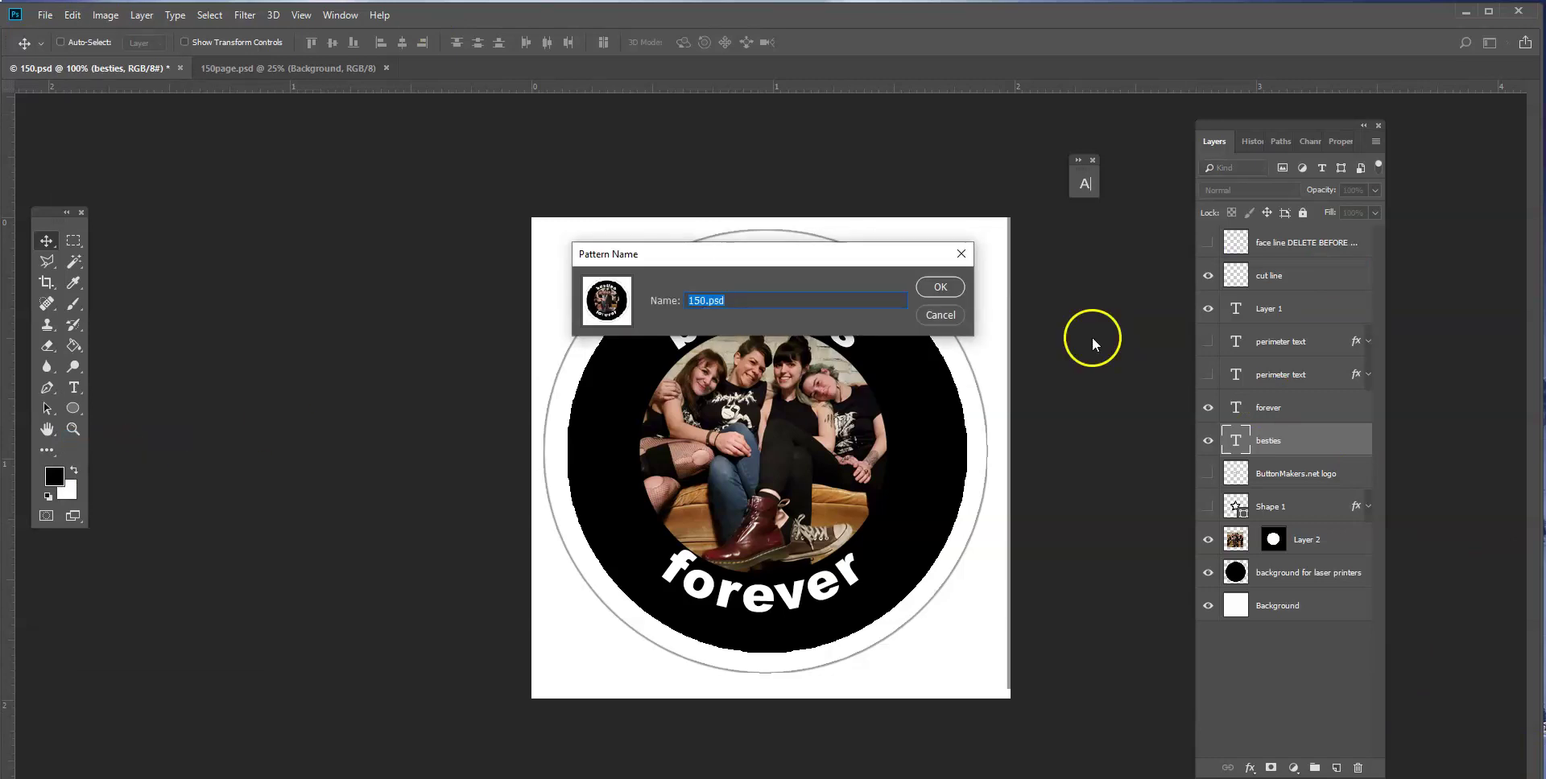
{"action": "left_click", "coordinate": [939, 288]}
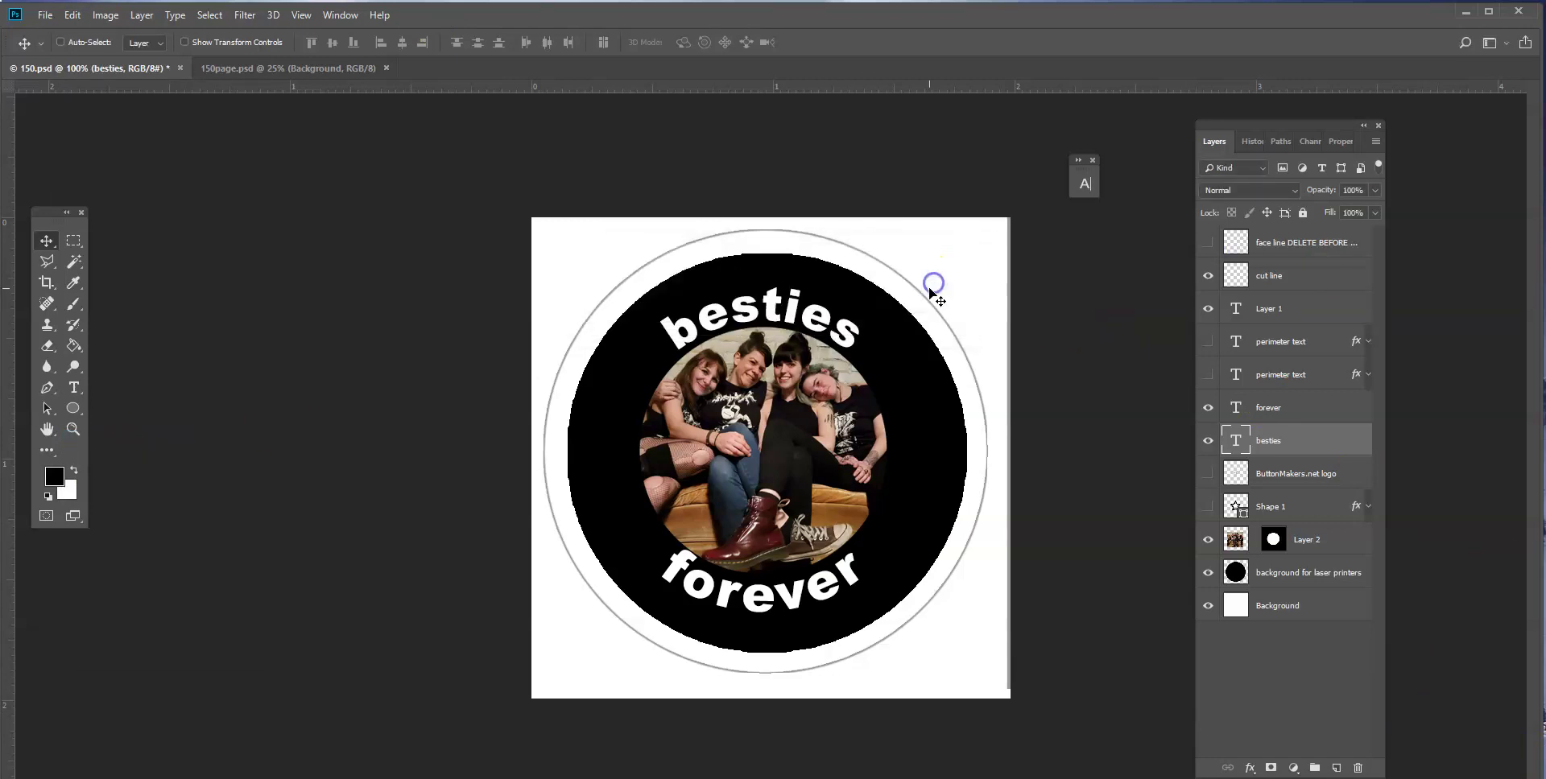
Step: Switch to 150page.psd and hide its 'instructions' layer
{"action": "left_click", "coordinate": [246, 68]}
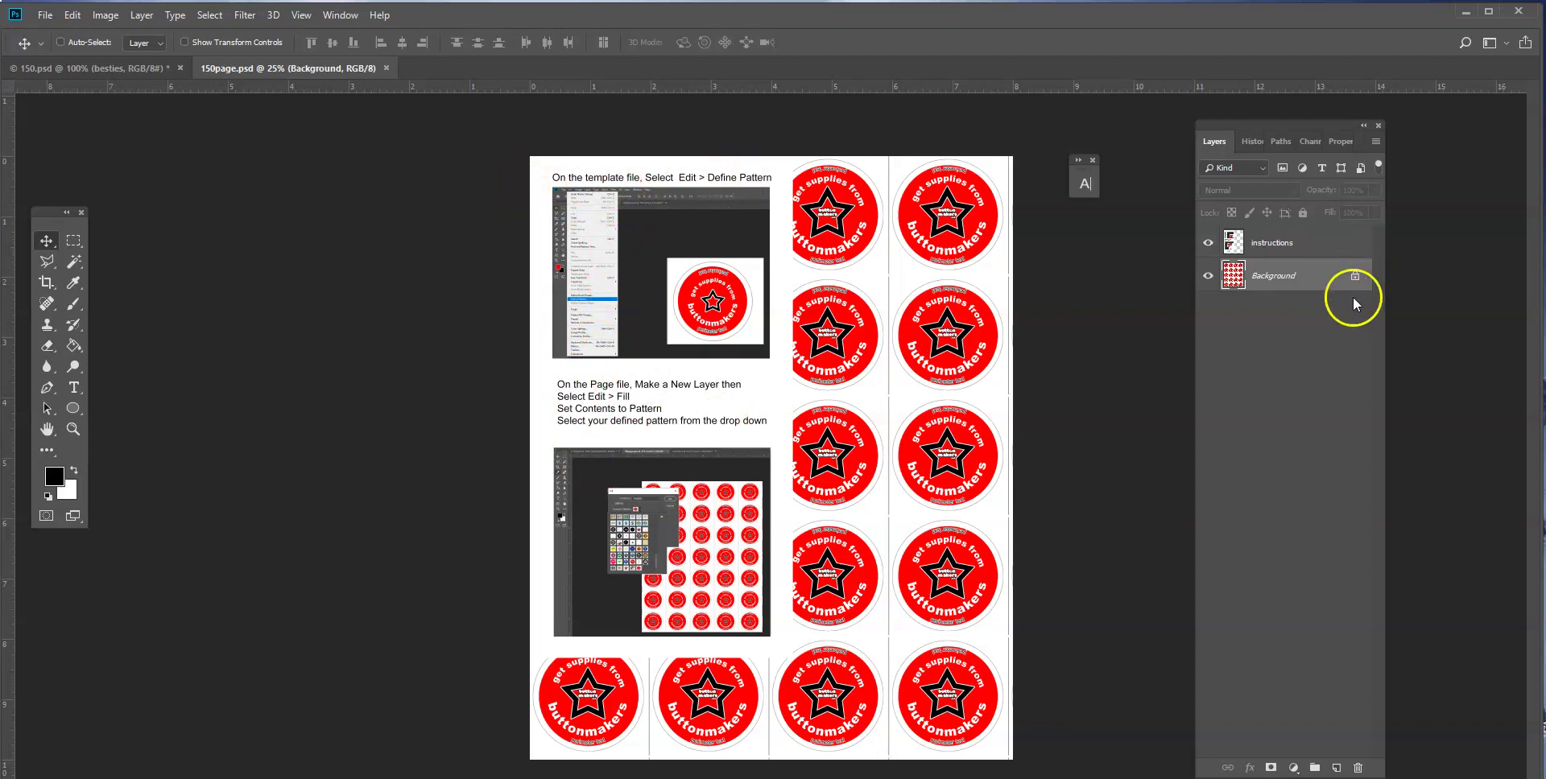
{"action": "left_click", "coordinate": [1207, 242]}
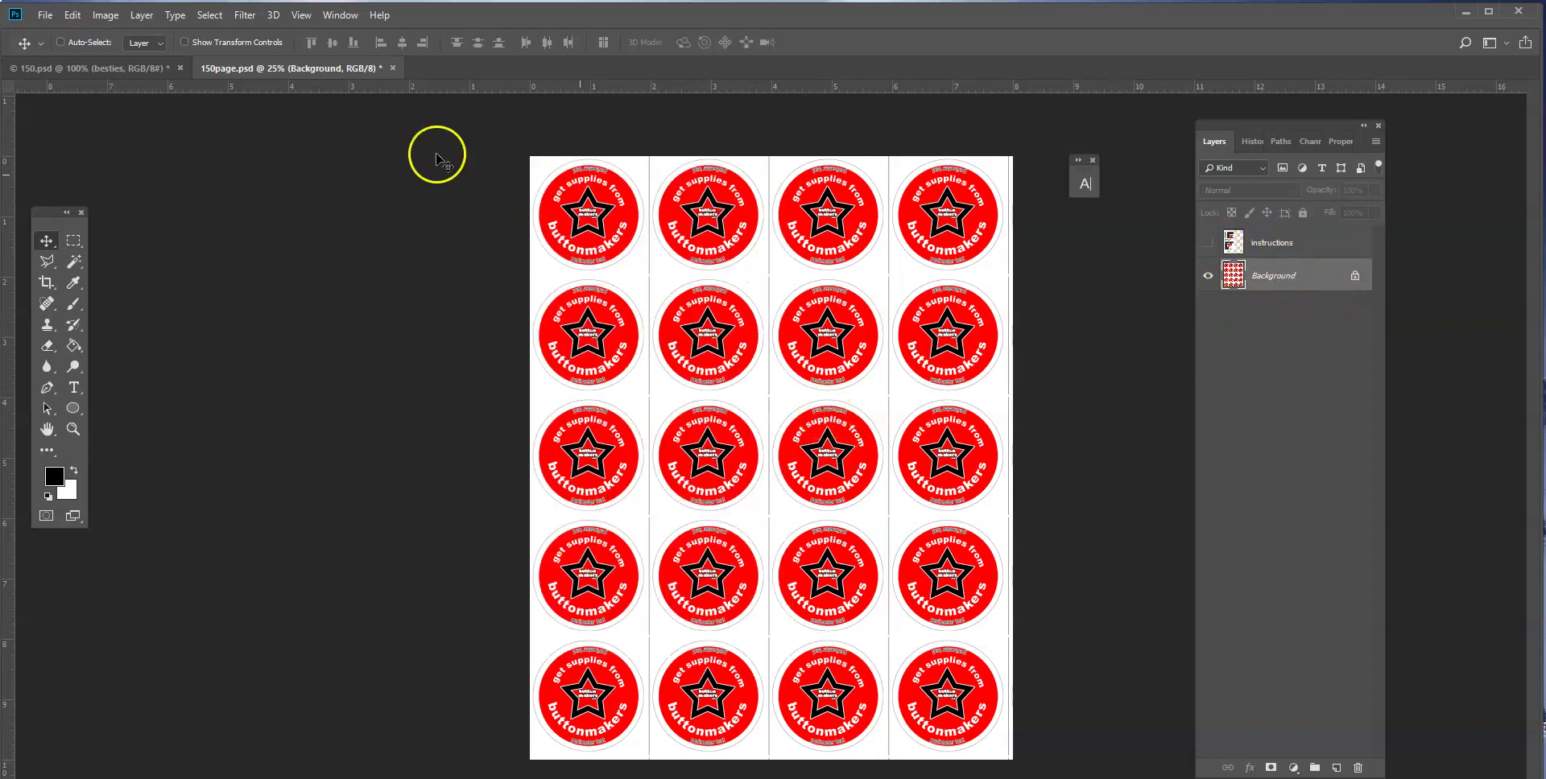
Step: Fill the 150page.psd sheet with the new besties button pattern using Edit > Fill
{"action": "left_click", "coordinate": [68, 16]}
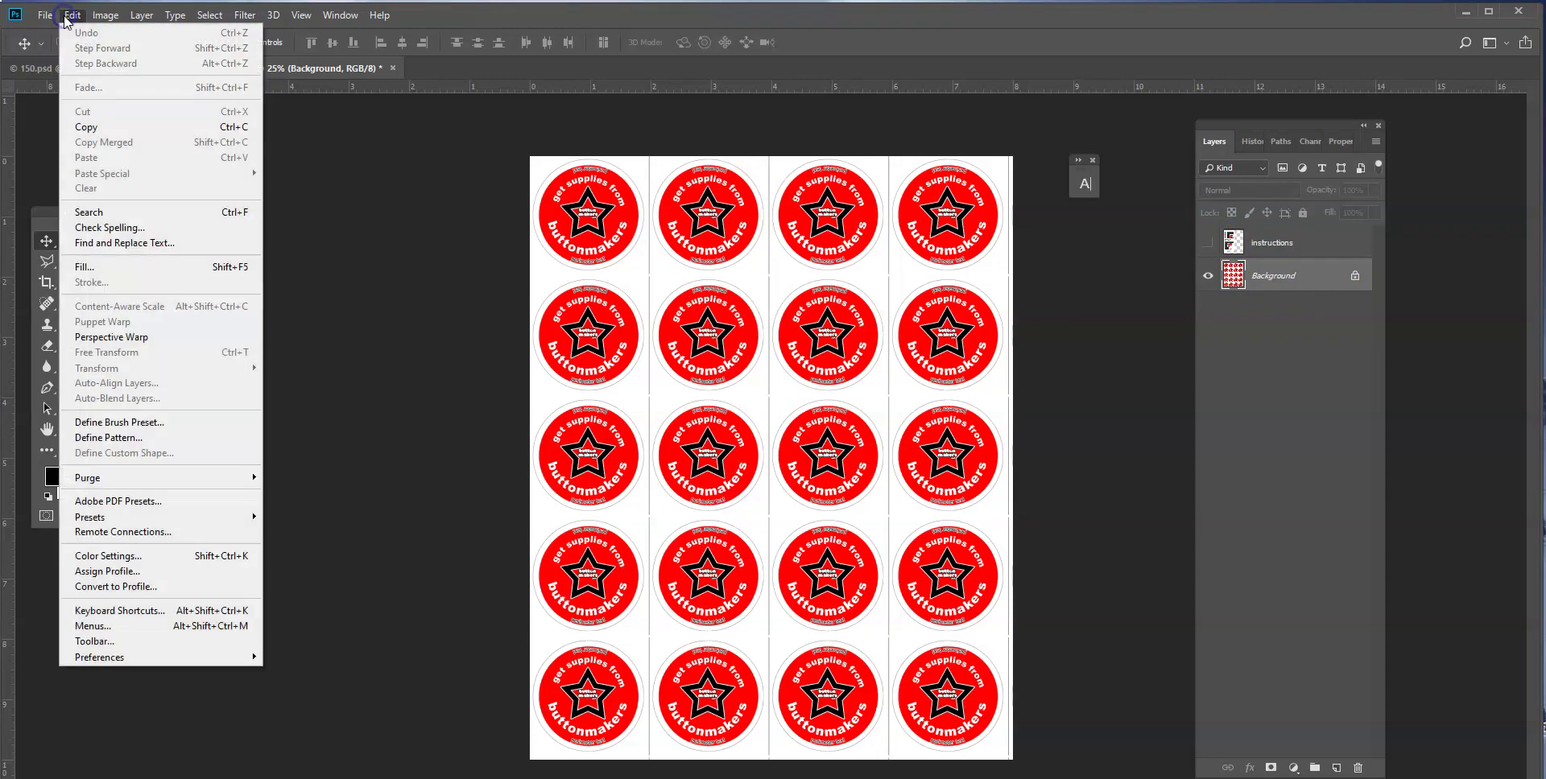
{"action": "left_click", "coordinate": [166, 267]}
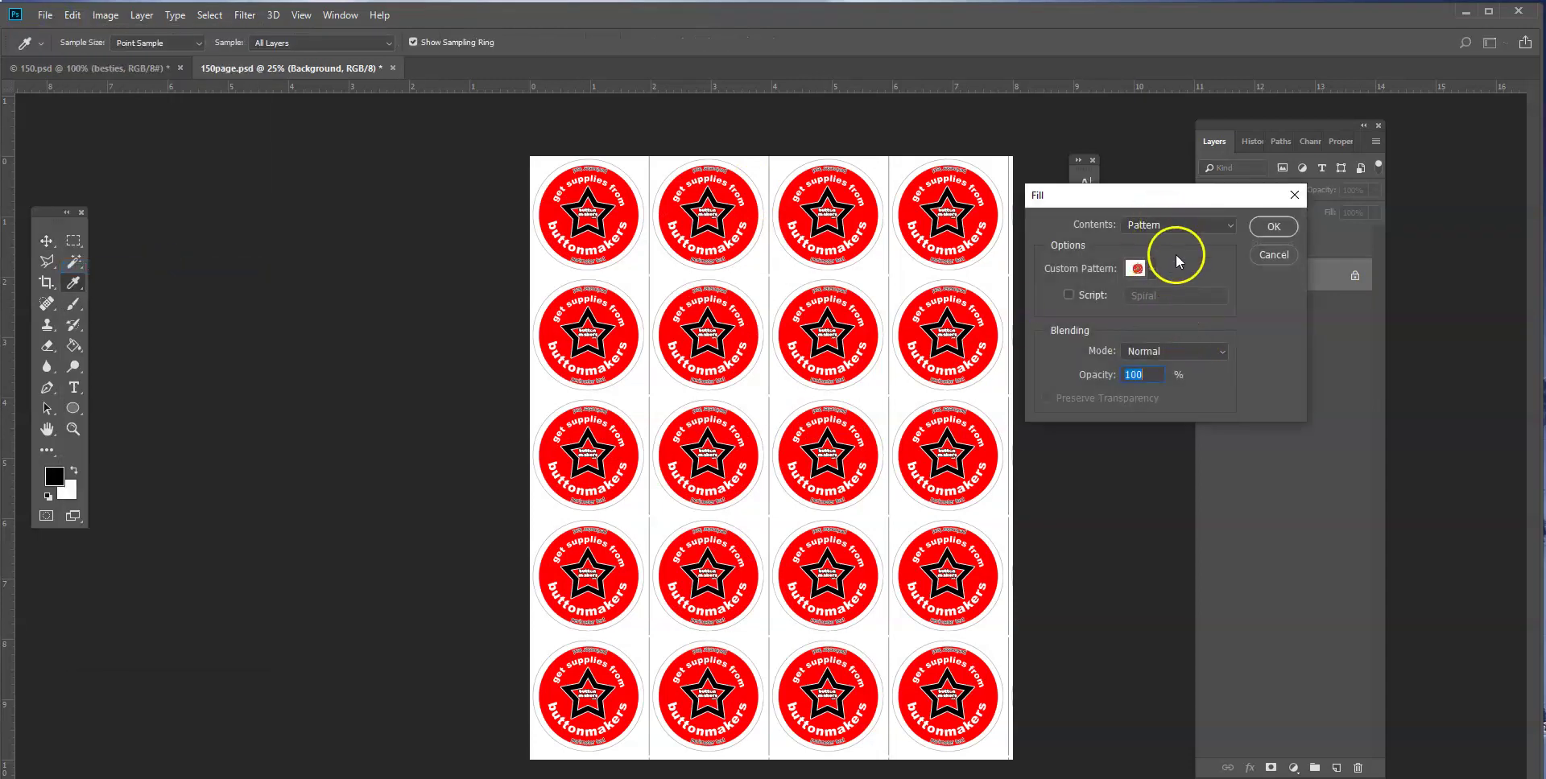
{"action": "left_click", "coordinate": [1143, 226]}
{"action": "left_click", "coordinate": [1157, 243]}
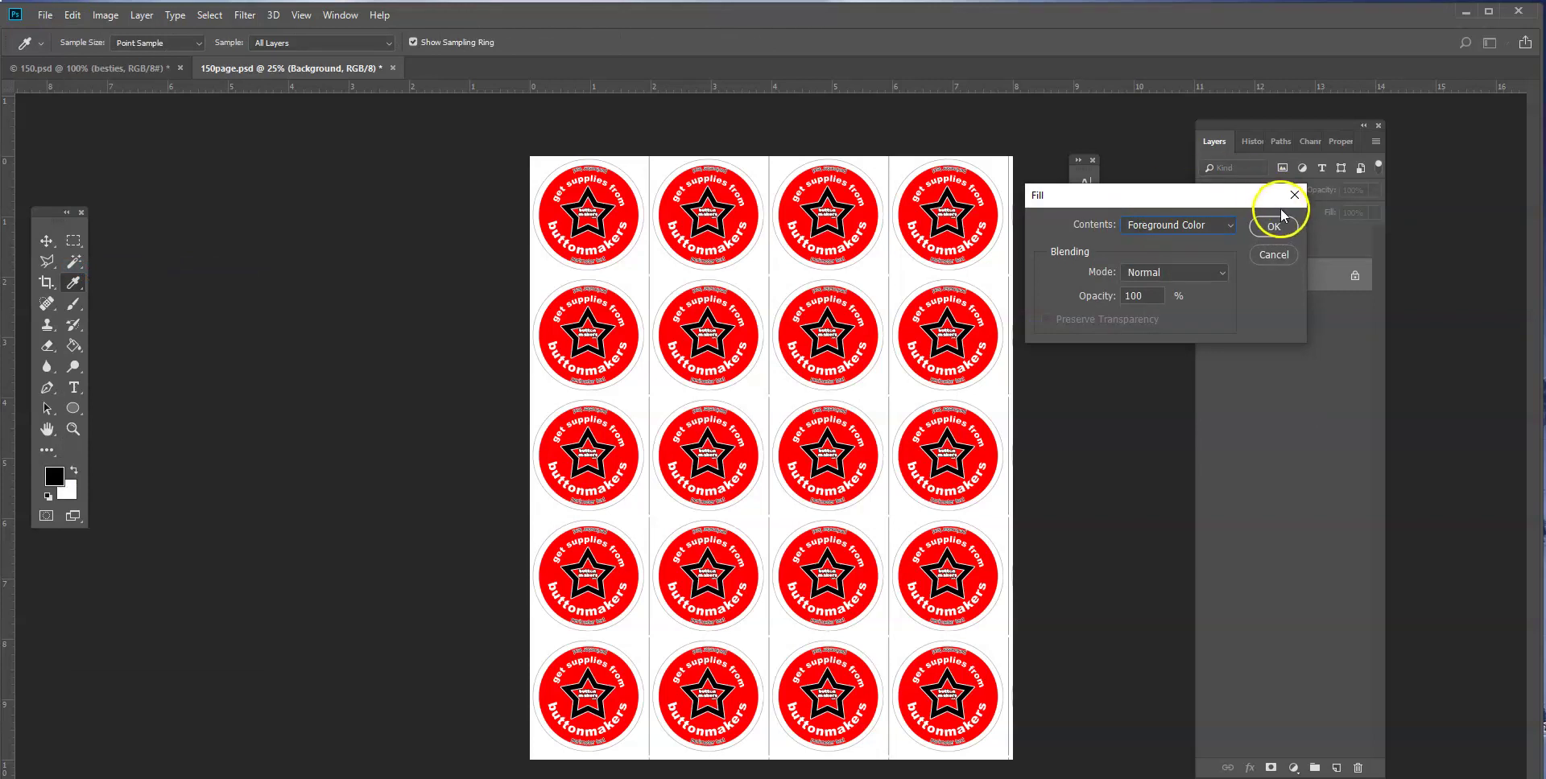
{"action": "left_click", "coordinate": [1182, 226]}
{"action": "left_click", "coordinate": [1171, 309]}
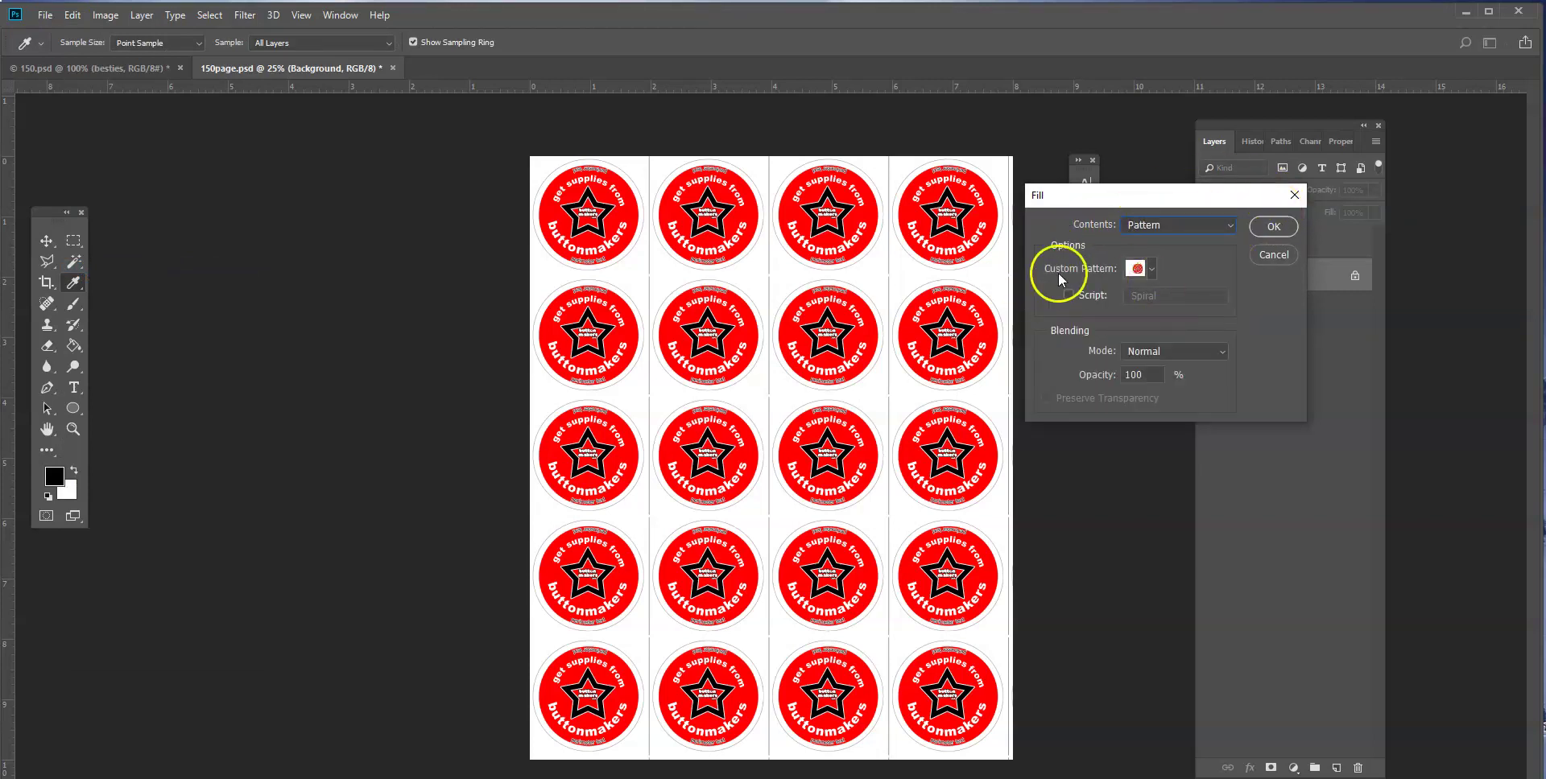
{"action": "left_click", "coordinate": [1152, 270]}
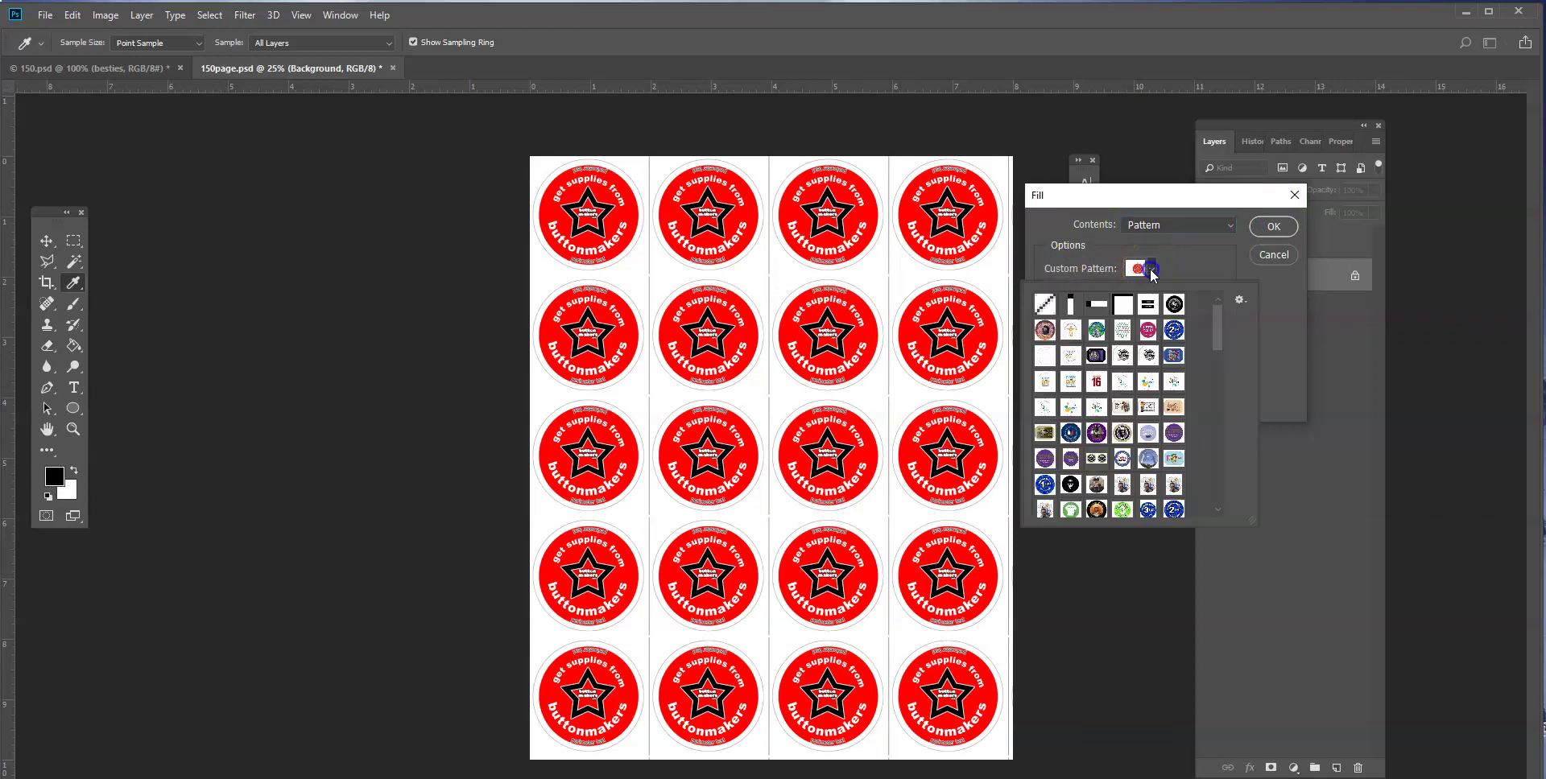
{"action": "left_click_drag", "start_coordinate": [1219, 326], "coordinate": [1198, 512]}
{"action": "left_click", "coordinate": [1172, 508]}
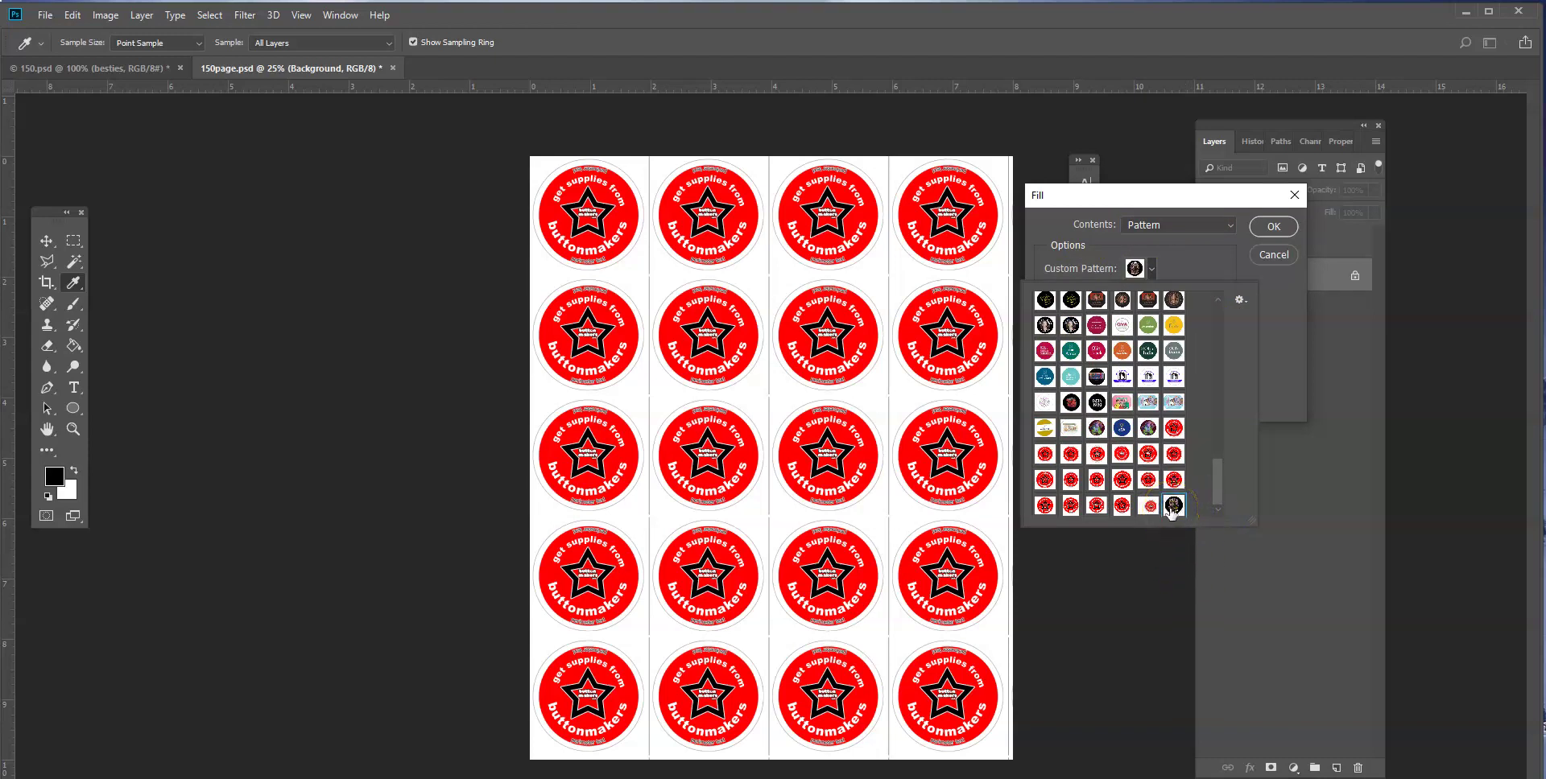
{"action": "left_click", "coordinate": [1273, 227]}
{"action": "left_click", "coordinate": [1274, 226]}
{"action": "key", "text": "v"}
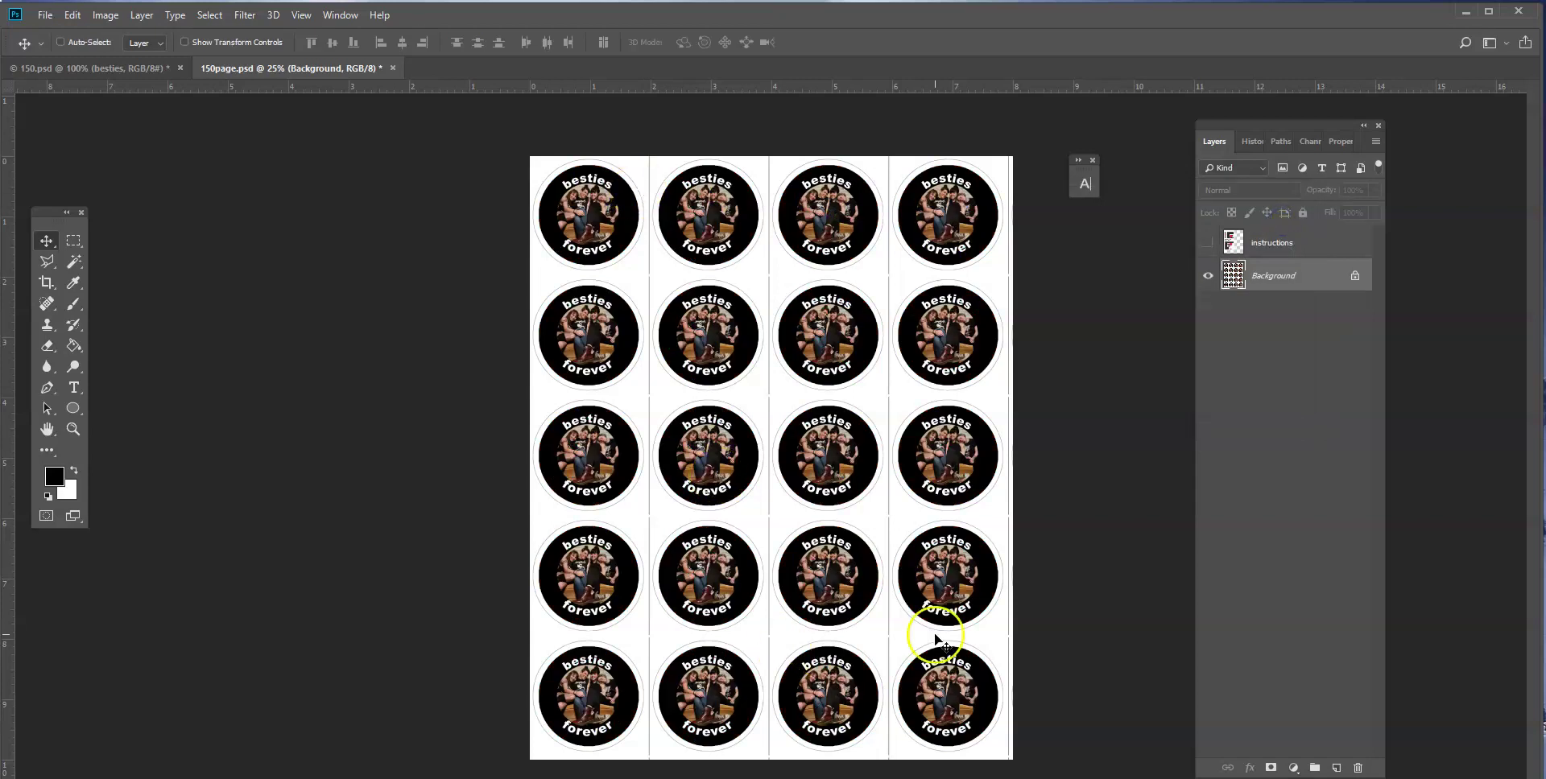